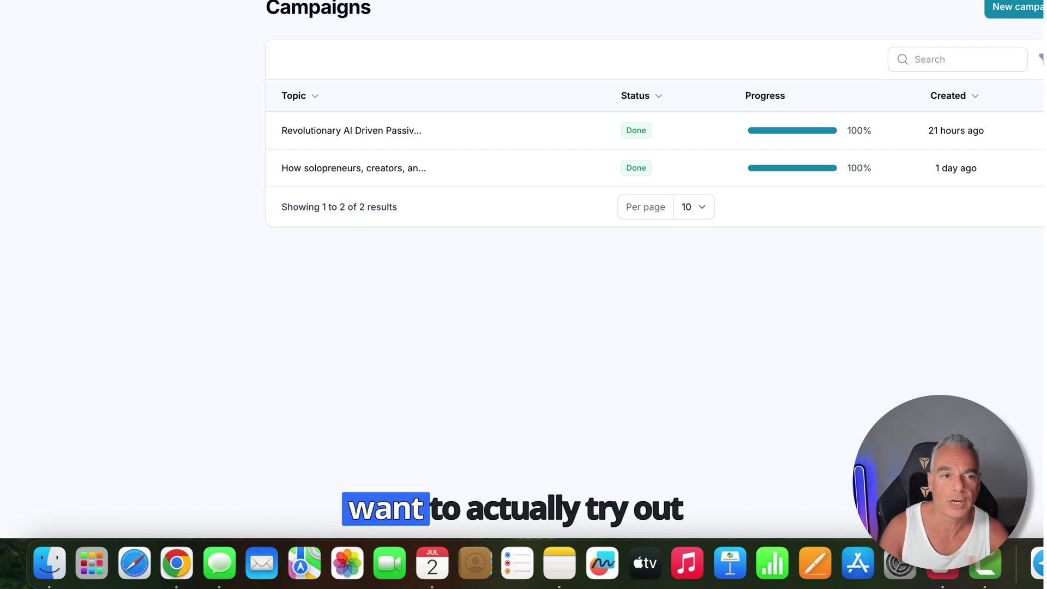
Start a new campaign and choose the Video to eBook type
click(1014, 9)
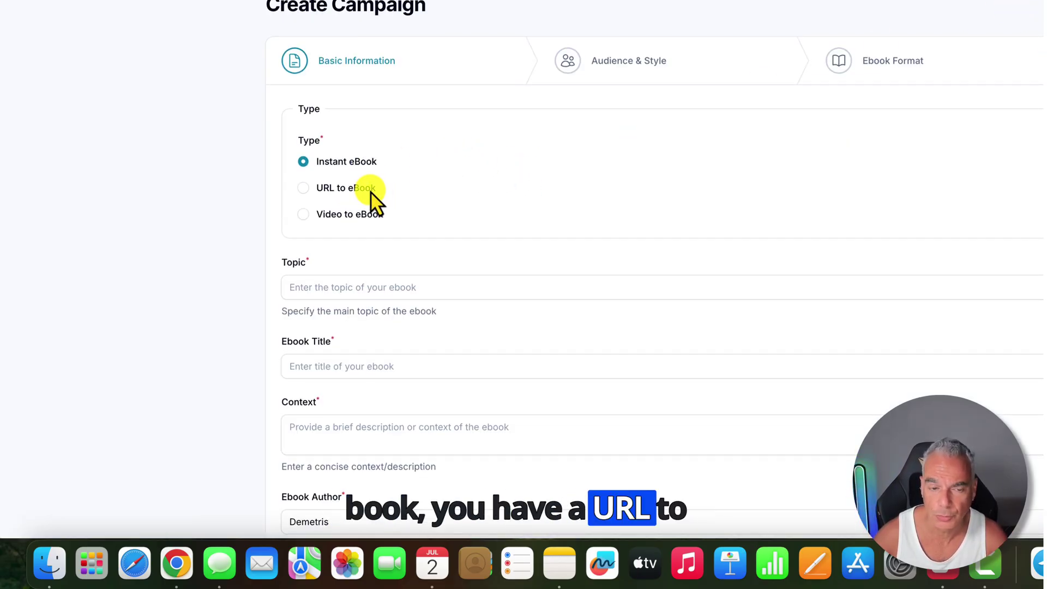
click(331, 210)
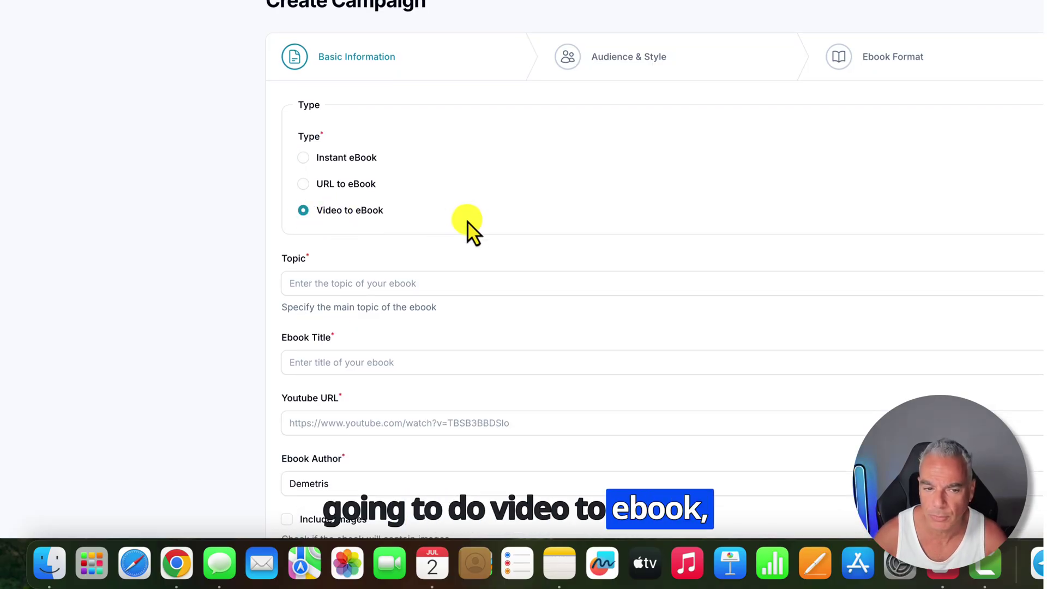
scroll(467, 229, down, 3)
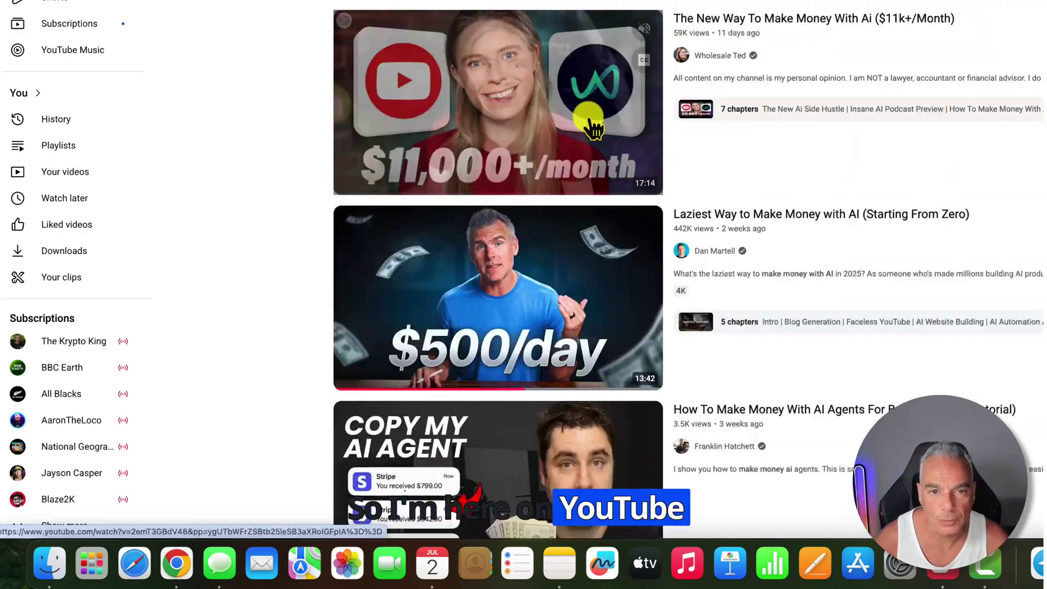
scroll(590, 127, up, 5)
scroll(693, 24, down, 5)
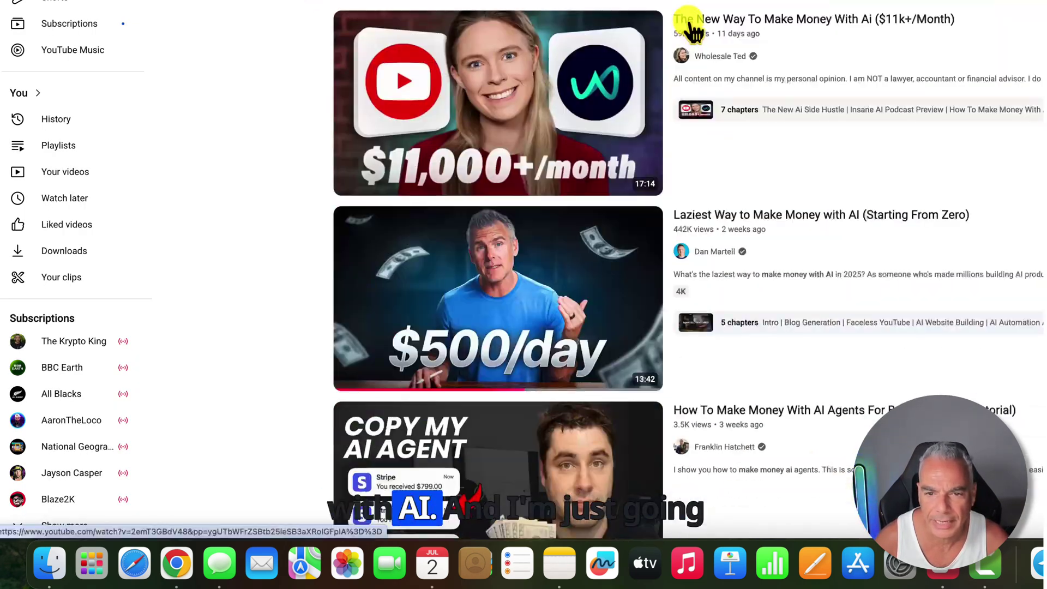
scroll(692, 29, down, 3)
scroll(691, 33, down, 3)
scroll(694, 31, down, 1)
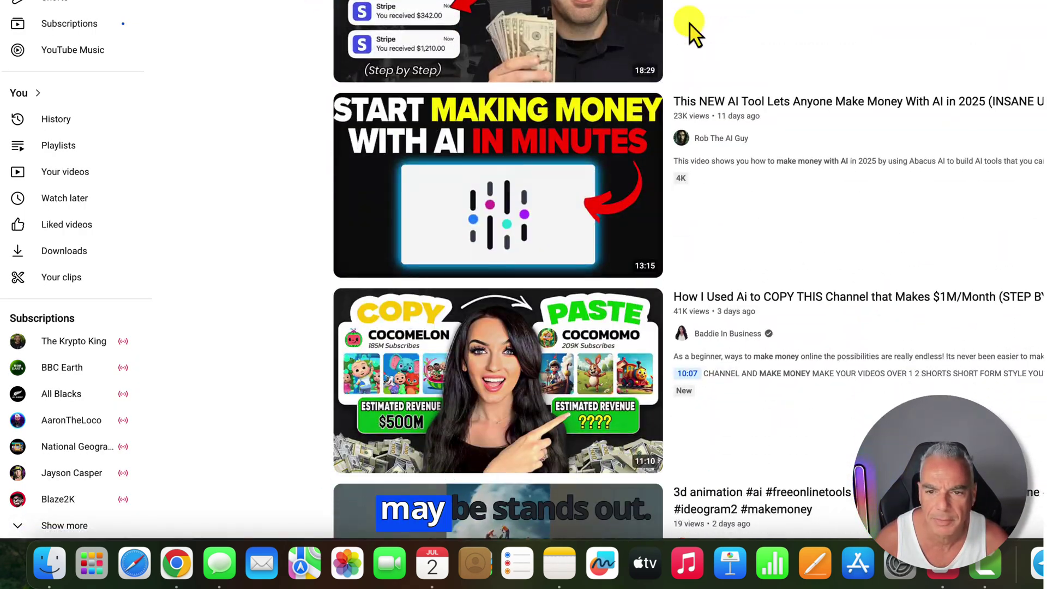
scroll(690, 31, up, 1)
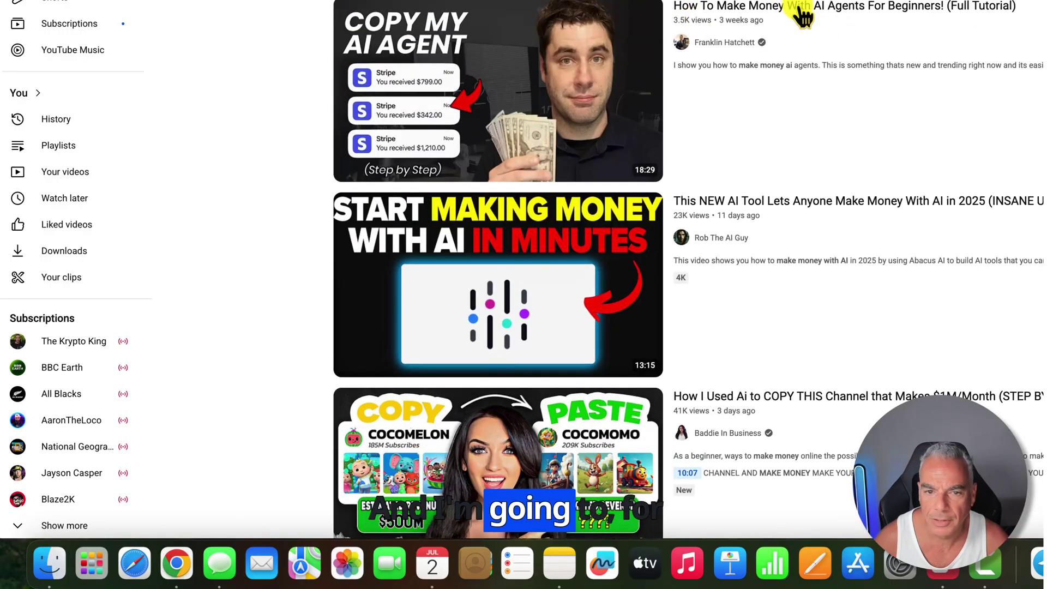
scroll(786, 34, down, 2)
scroll(766, 50, up, 1)
scroll(753, 33, up, 2)
Open the How To Make Money With AI Agents For Beginners tutorial video and pause it
click(740, 23)
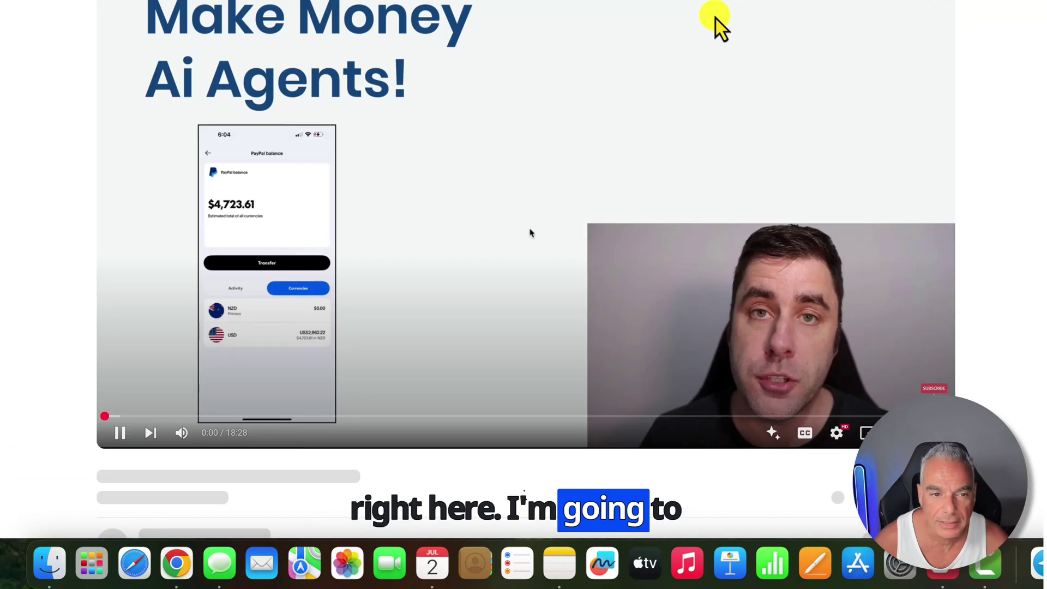
click(526, 198)
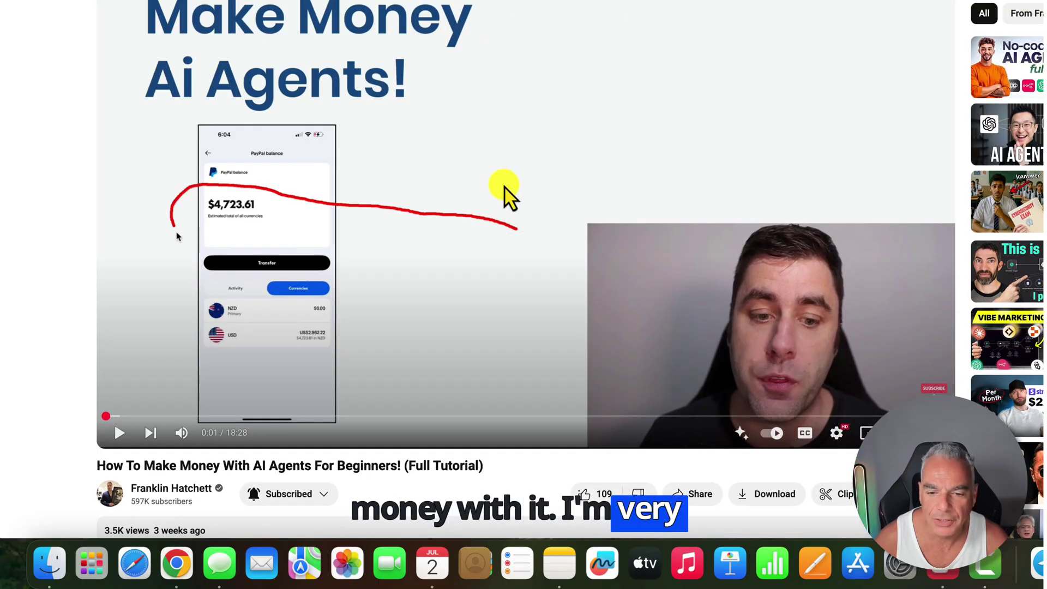
scroll(527, 204, down, 3)
scroll(626, 129, up, 3)
scroll(626, 128, down, 1)
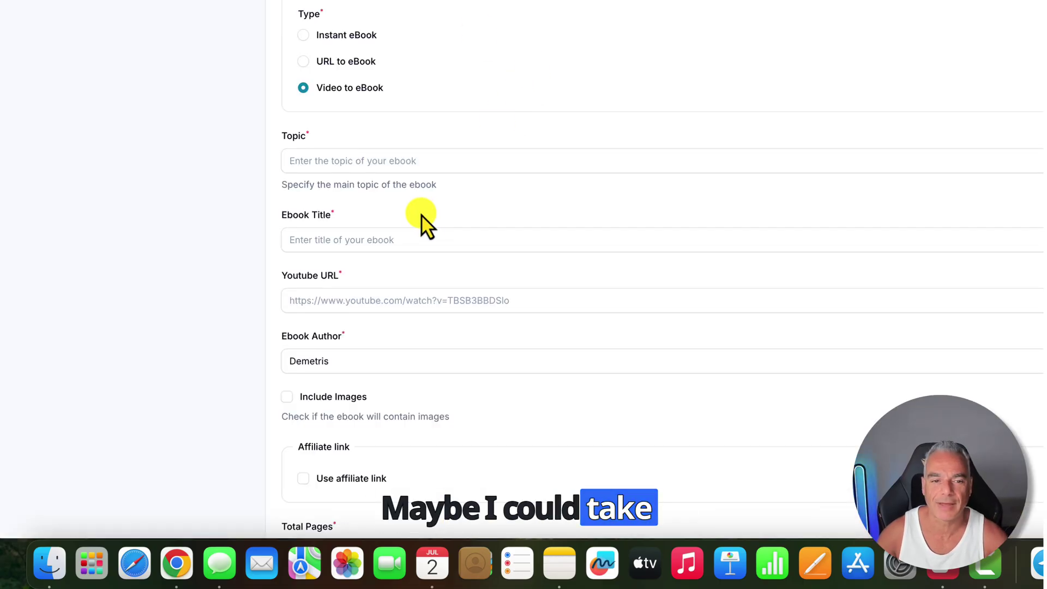
scroll(403, 234, up, 2)
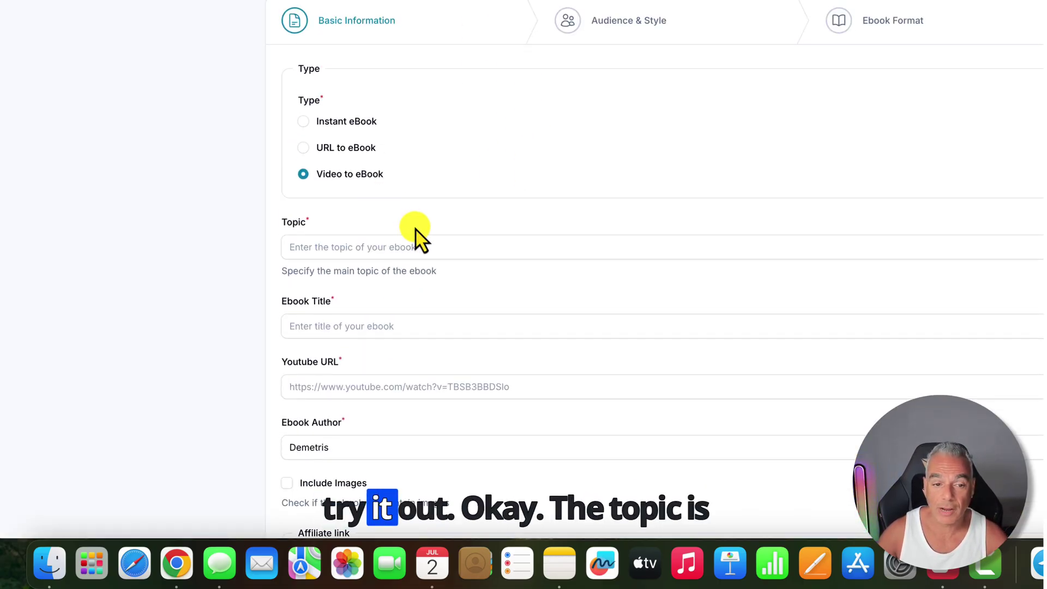
scroll(391, 221, down, 1)
Enter the topic How to Make money Online with AI Agents and paste it as the Ebook Title
click(396, 186)
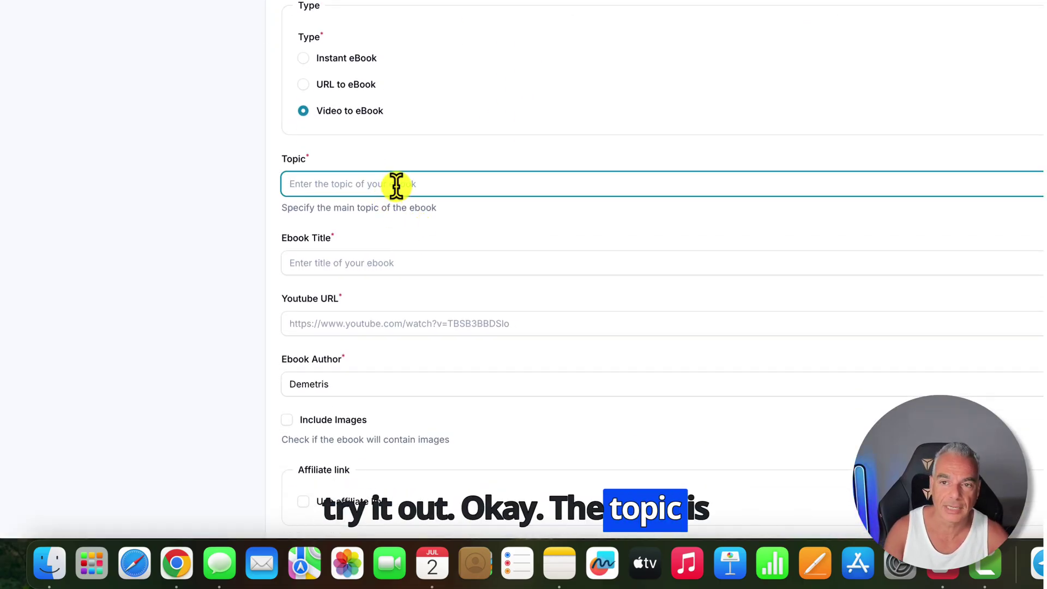
text(HOw tp)
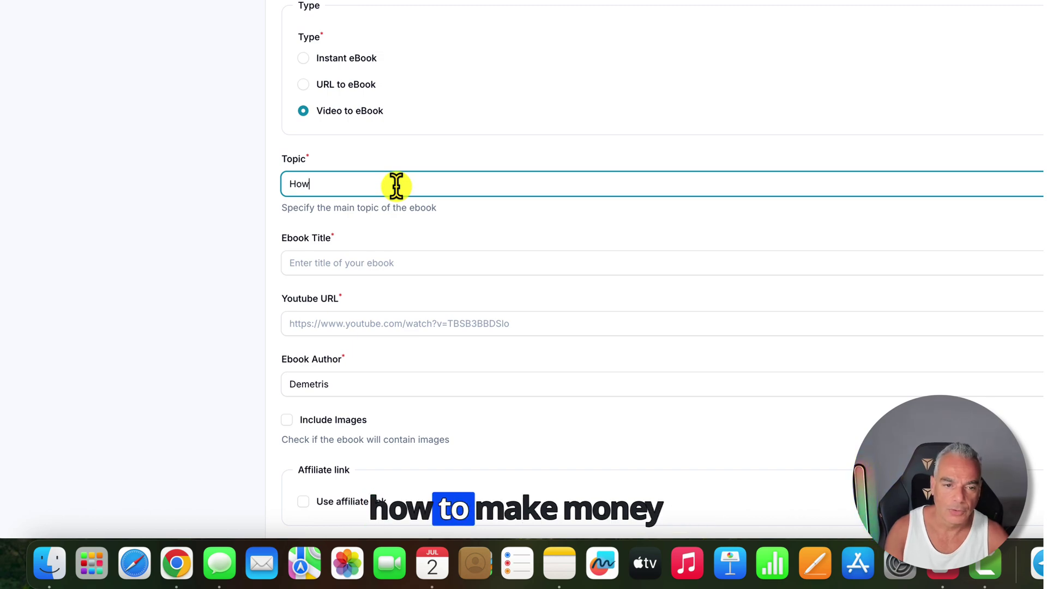
text(to Make money )
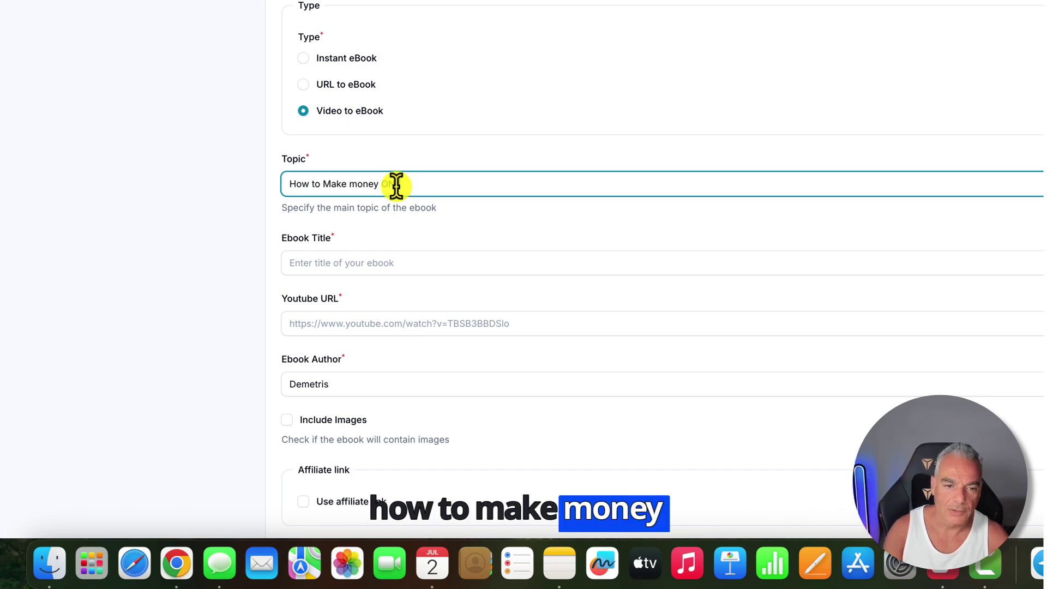
text(line)
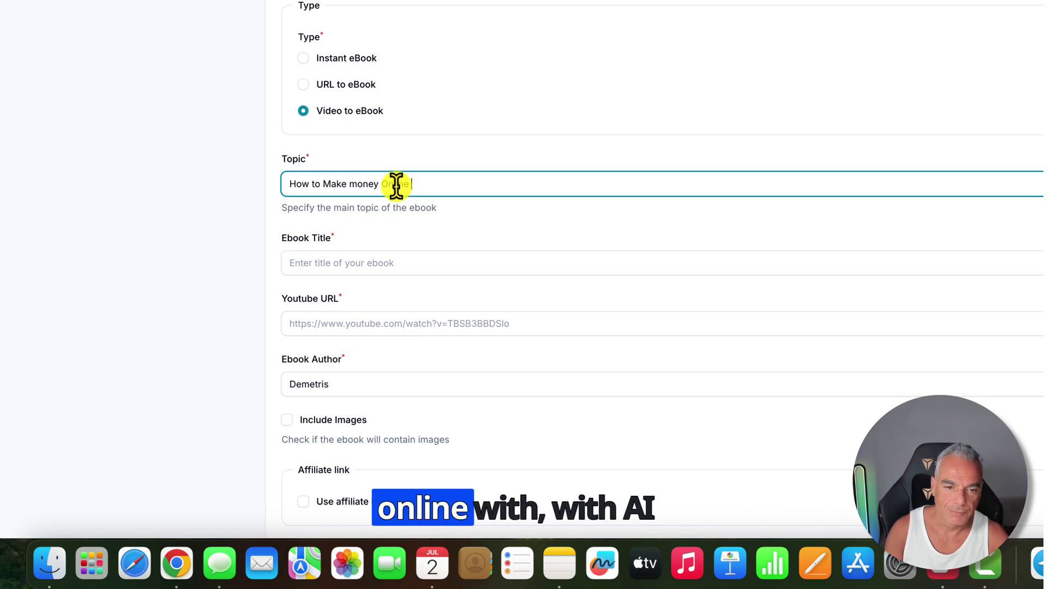
text( with AI Agents)
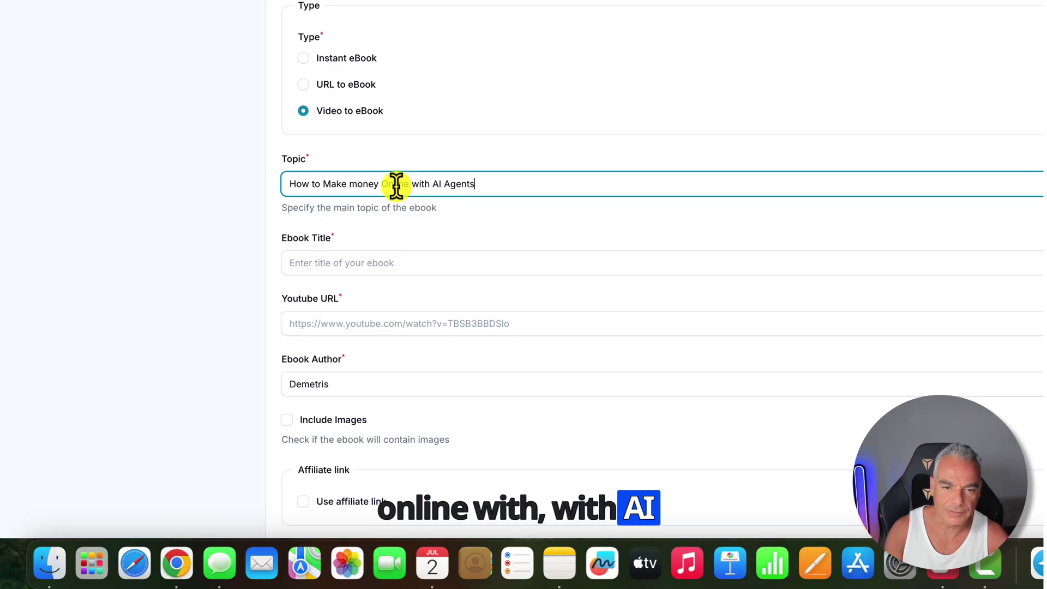
click(369, 262)
scroll(478, 283, down, 1)
drag(495, 166, 117, 123)
key(cmd+c)
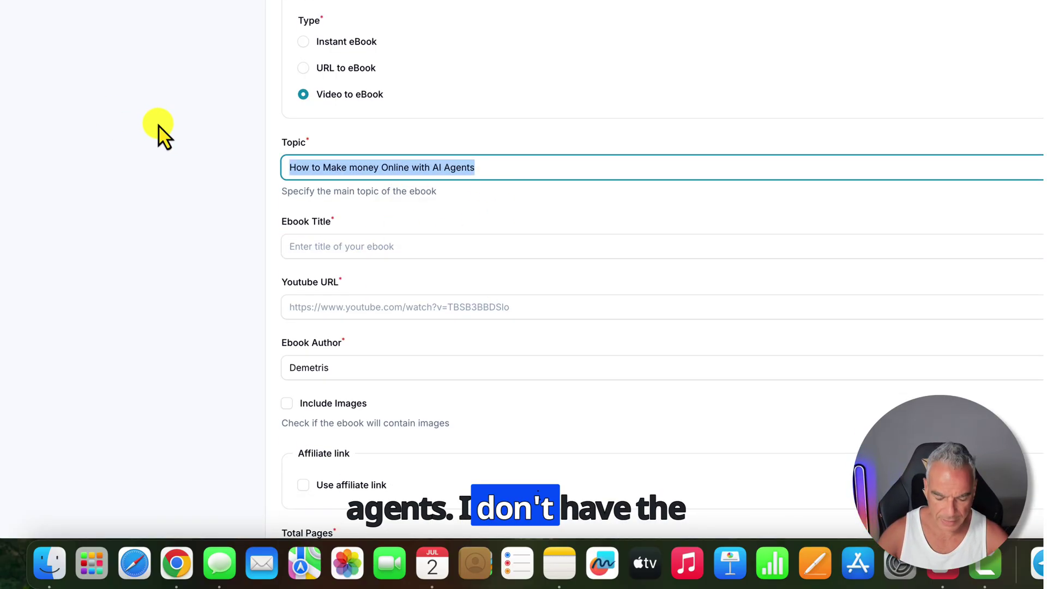
click(346, 246)
key(cmd+v)
scroll(417, 245, down, 3)
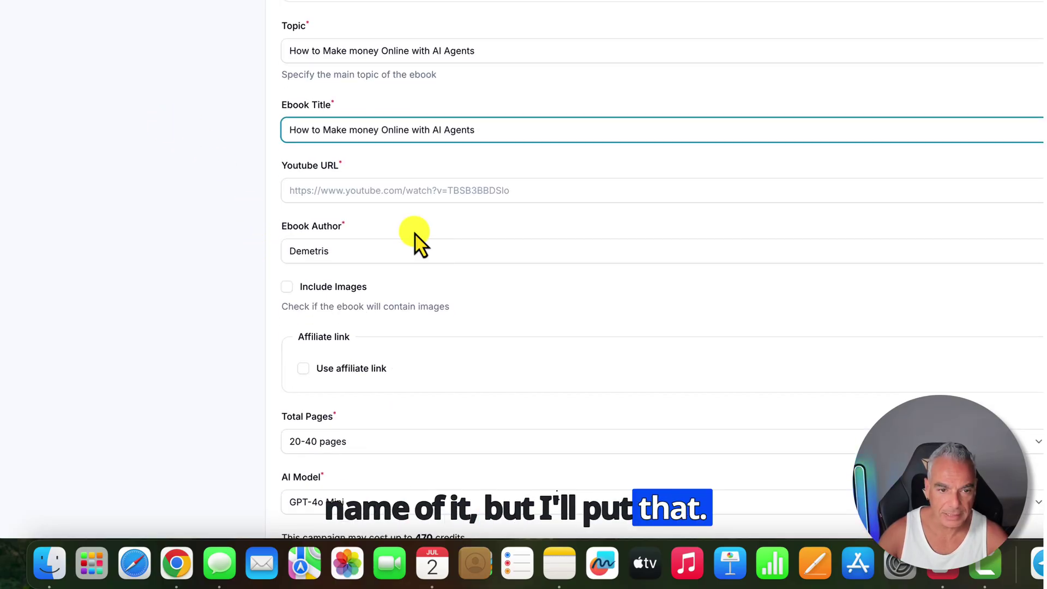
Paste the tutorial's YouTube URL into the form and correct the author name's stray last letter
click(400, 190)
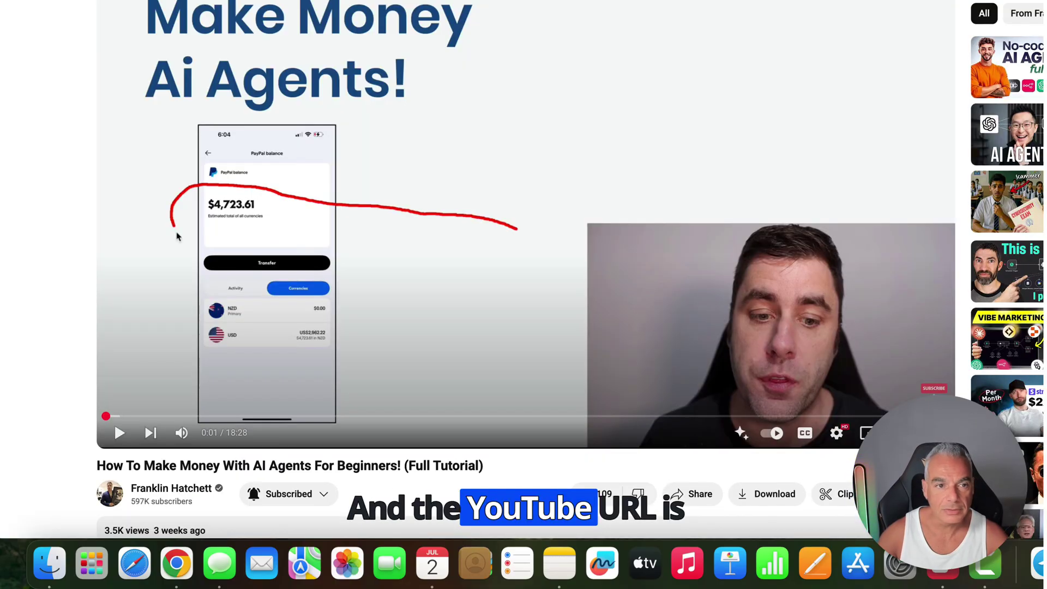
right_click(246, 3)
click(317, 11)
text(https://www.youtube.com/watch?v=qsLn_e7RrCM)
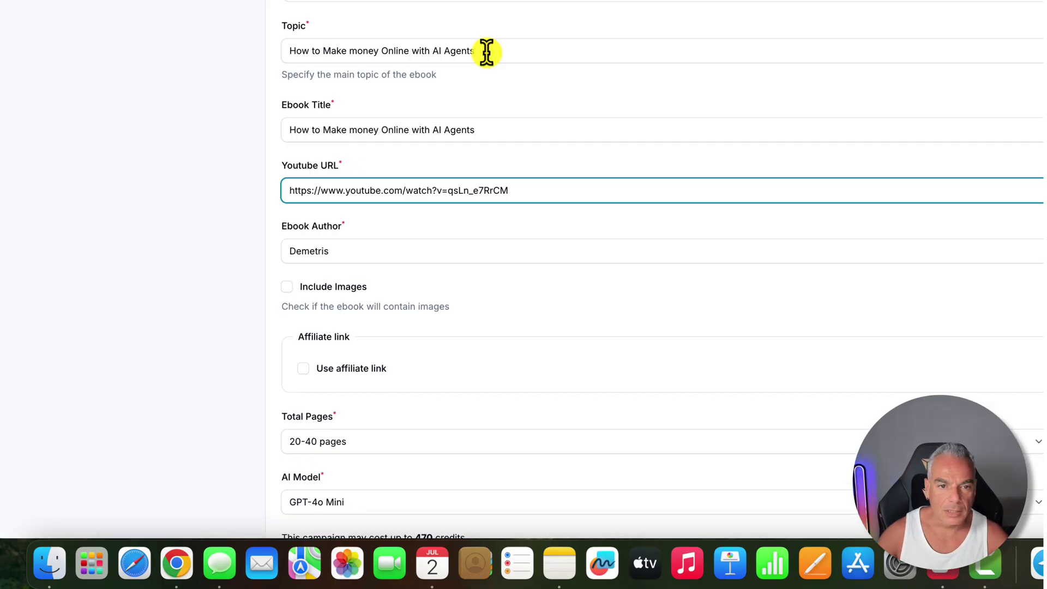
scroll(462, 139, down, 3)
click(392, 136)
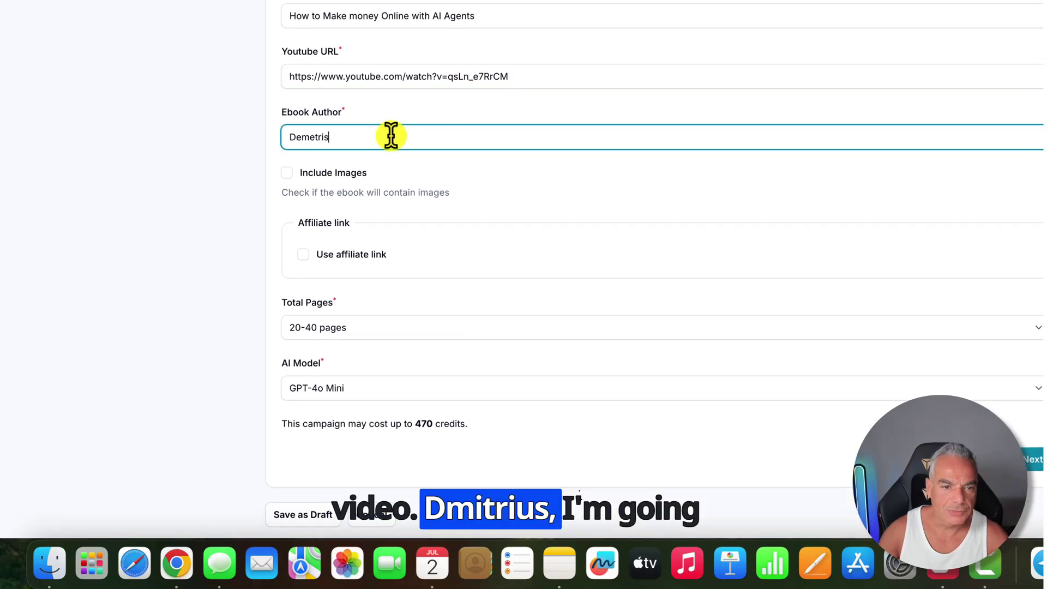
key(BackSpace)
text(Papadopoulos)
Enable images and affiliate links, enter the footer affiliate link and remove the empty extra link entry
click(286, 173)
scroll(313, 223, down, 1)
click(304, 250)
scroll(319, 210, down, 2)
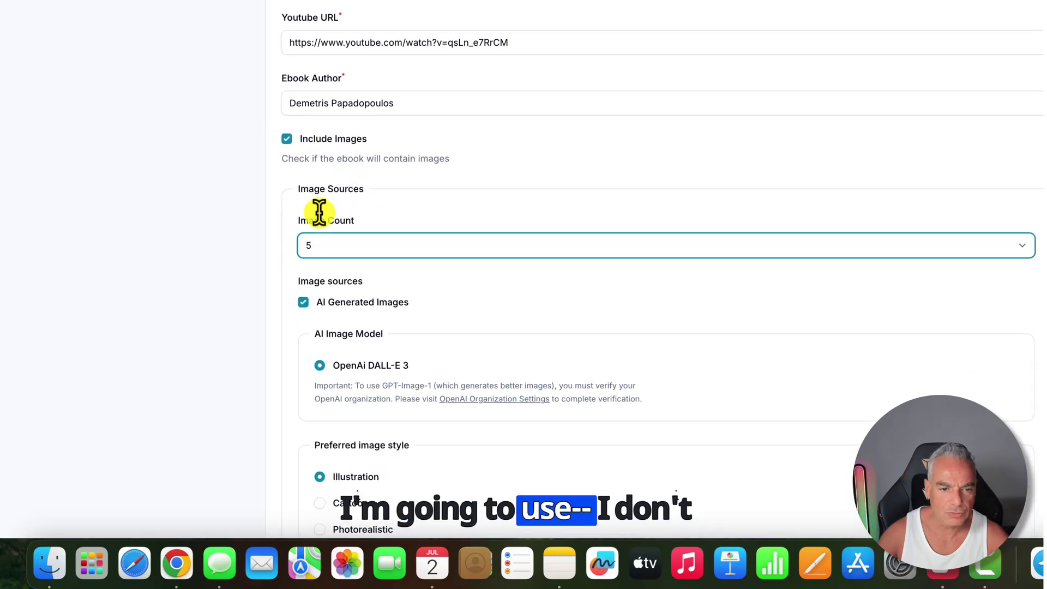
scroll(320, 210, down, 2)
scroll(320, 215, down, 3)
scroll(319, 217, down, 3)
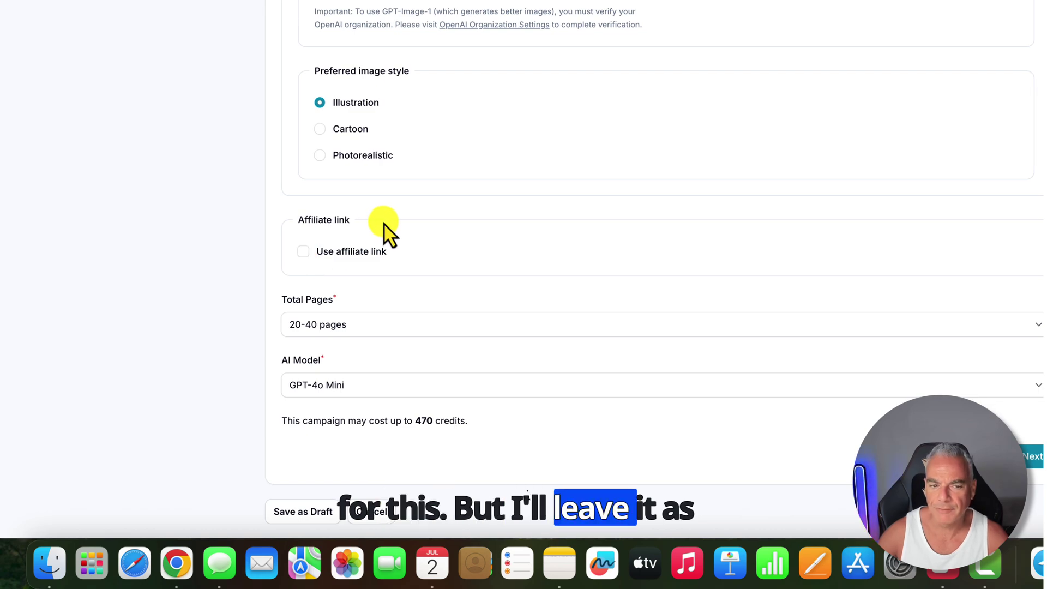
scroll(382, 233, up, 1)
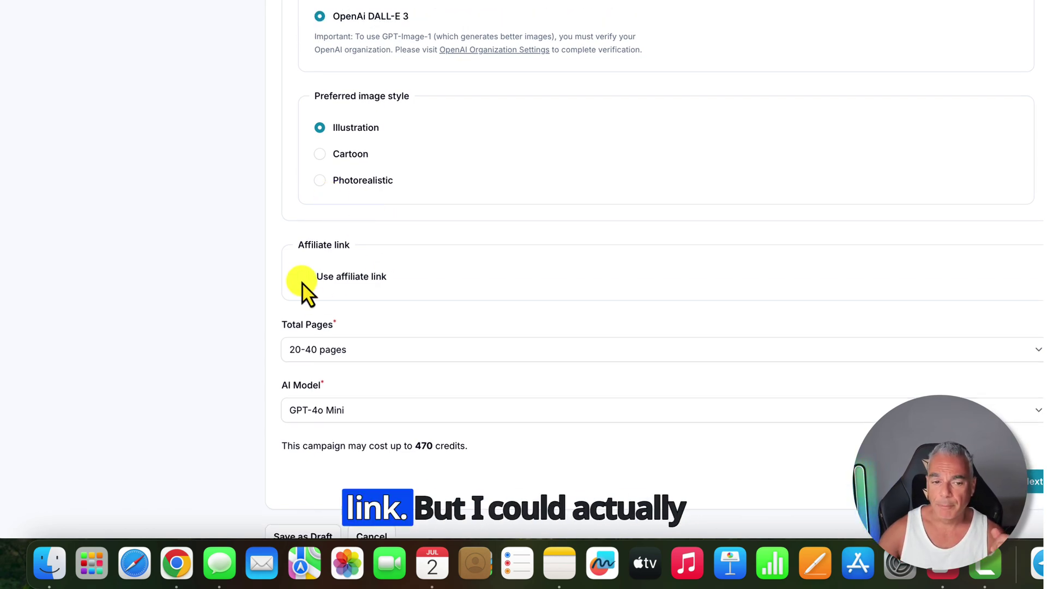
click(315, 278)
scroll(602, 281, down, 4)
click(488, 231)
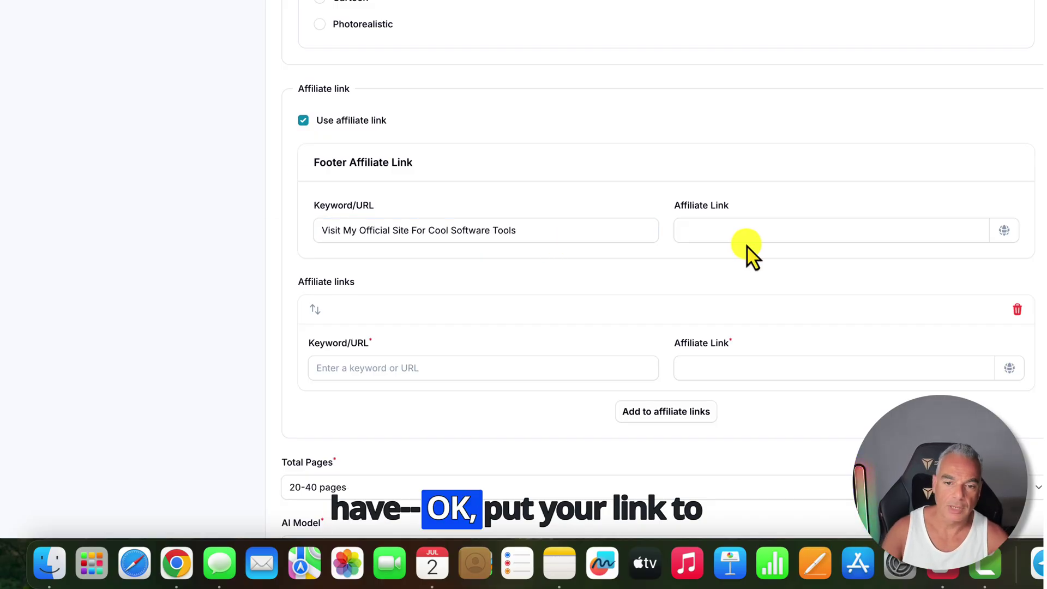
text(ttp)
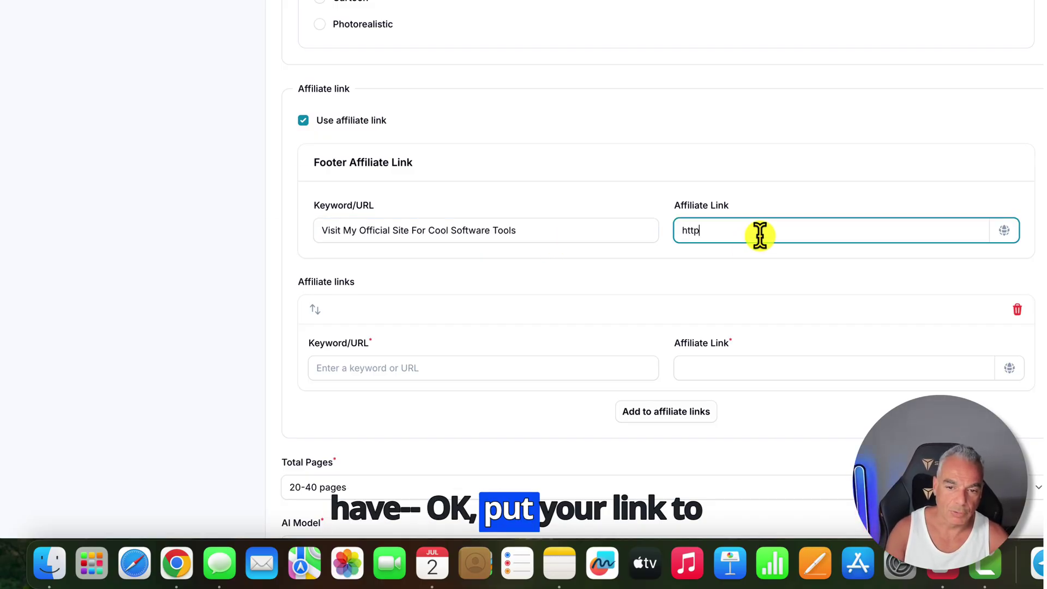
text(:s://www.do)
key(BackSpace)
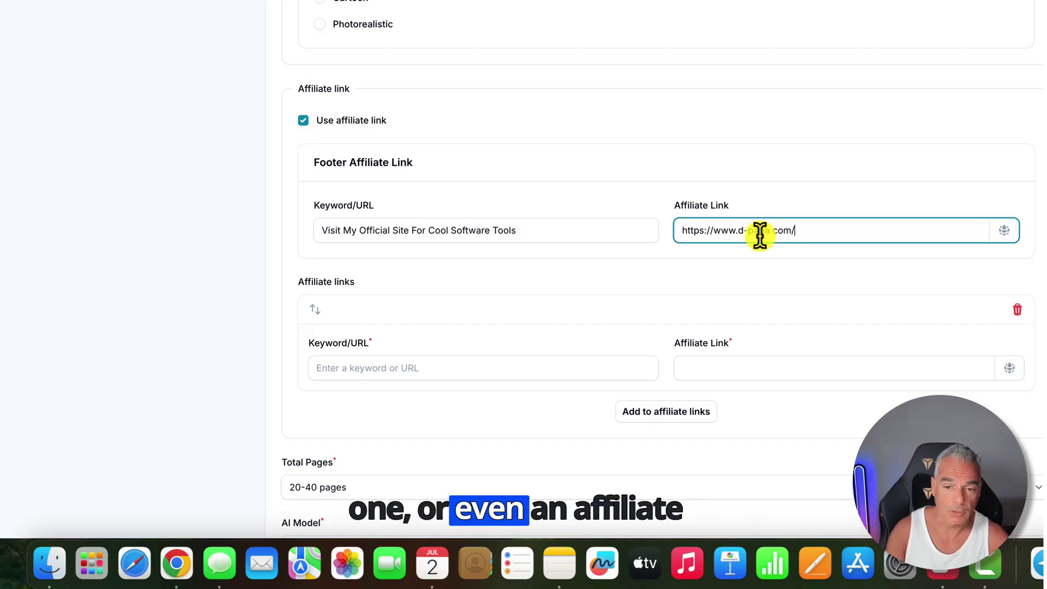
scroll(721, 254, down, 3)
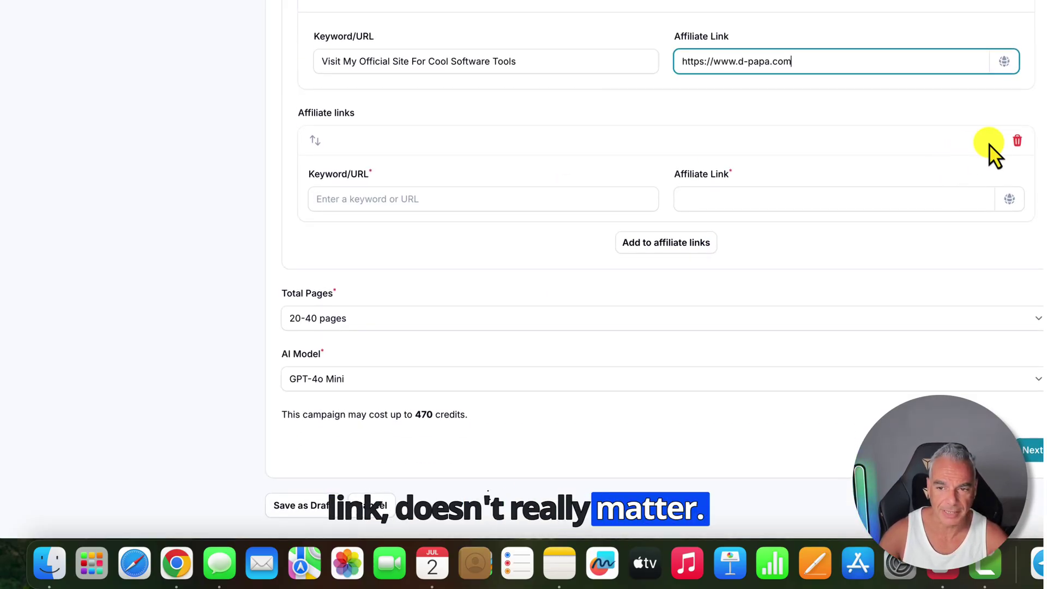
click(963, 161)
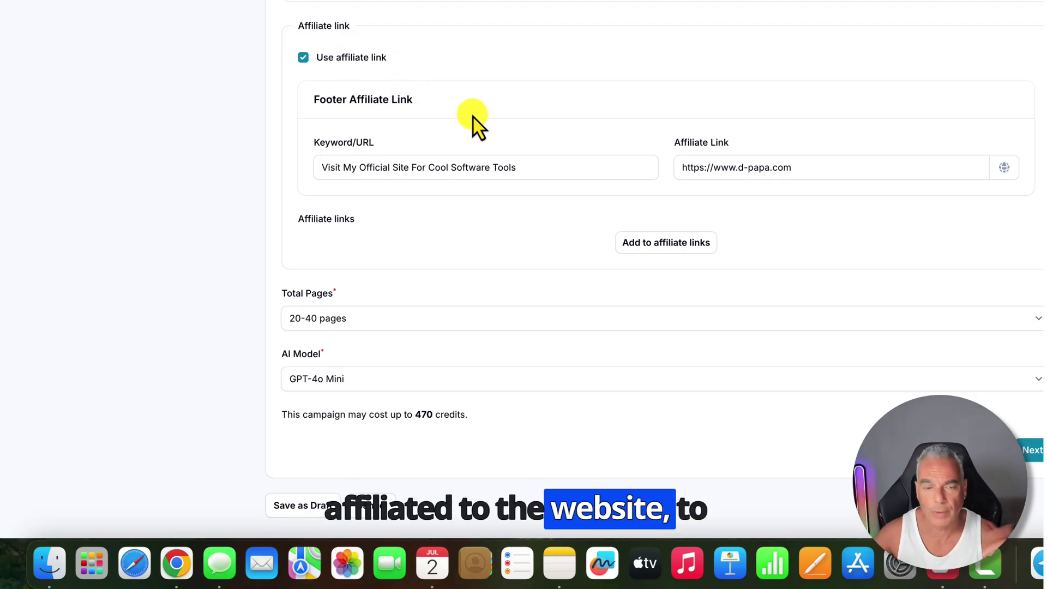
scroll(478, 222, down, 1)
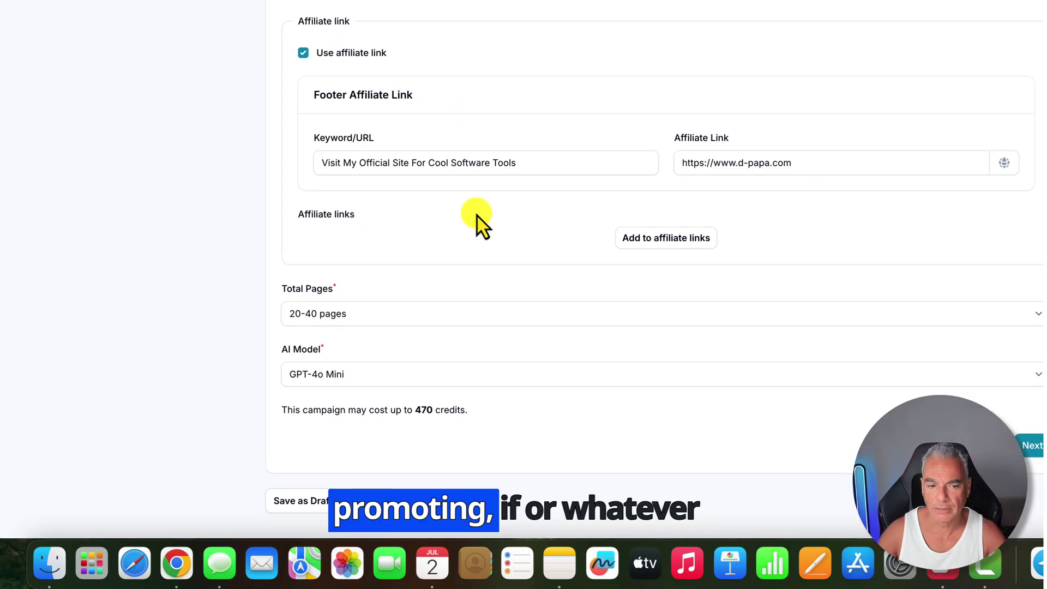
scroll(488, 240, up, 1)
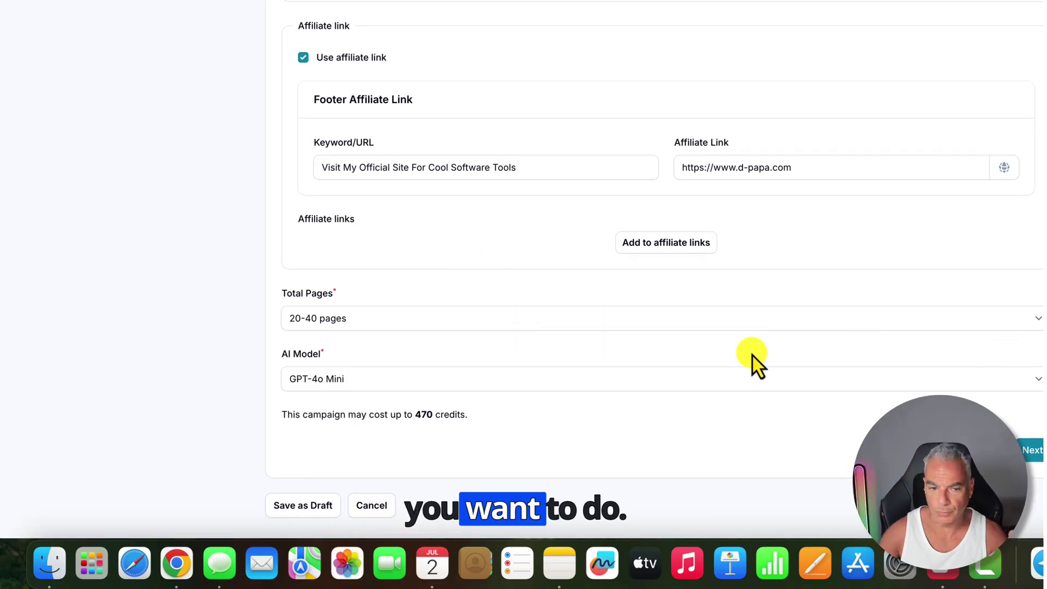
Switch the AI model to the recommended GPT-4o and set the image style to Photorealistic
click(443, 376)
click(387, 394)
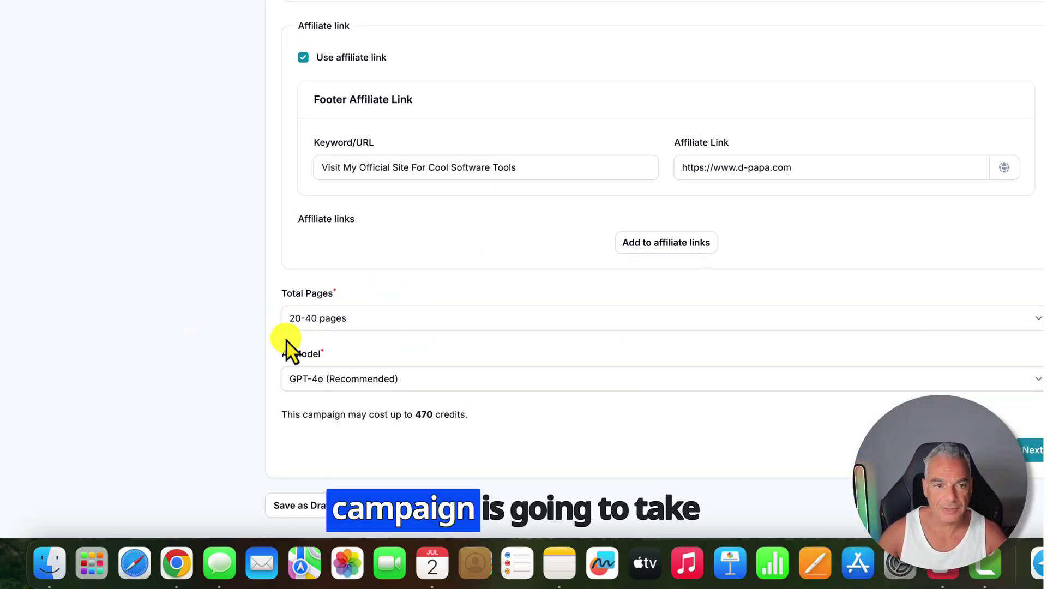
scroll(491, 270, up, 5)
scroll(705, 197, up, 4)
scroll(705, 197, down, 10)
scroll(280, 85, up, 2)
scroll(297, 73, up, 1)
click(320, 70)
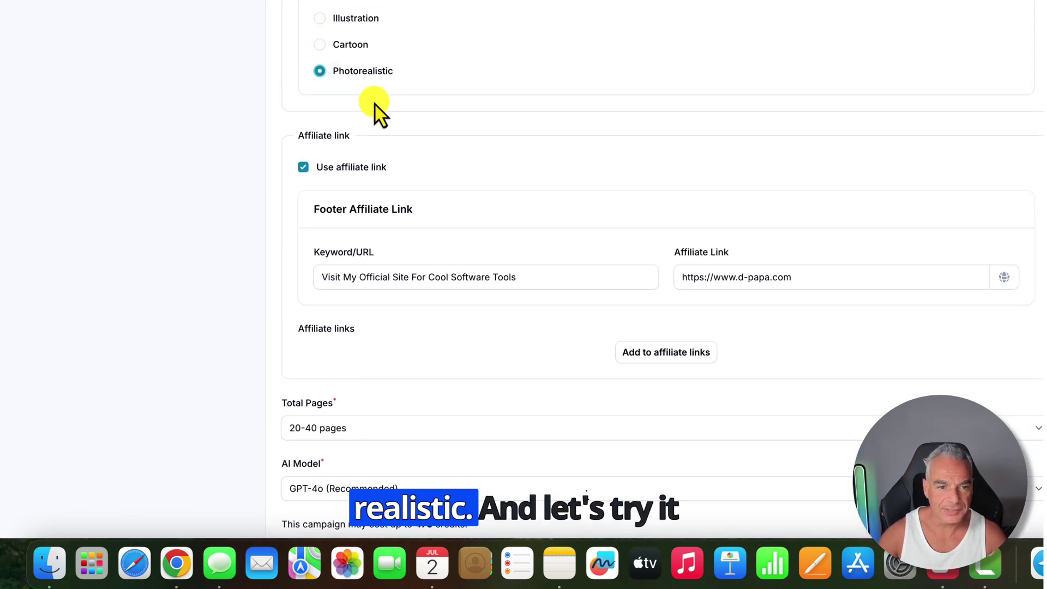
scroll(458, 155, down, 3)
scroll(787, 257, up, 2)
scroll(788, 264, up, 6)
scroll(787, 262, down, 15)
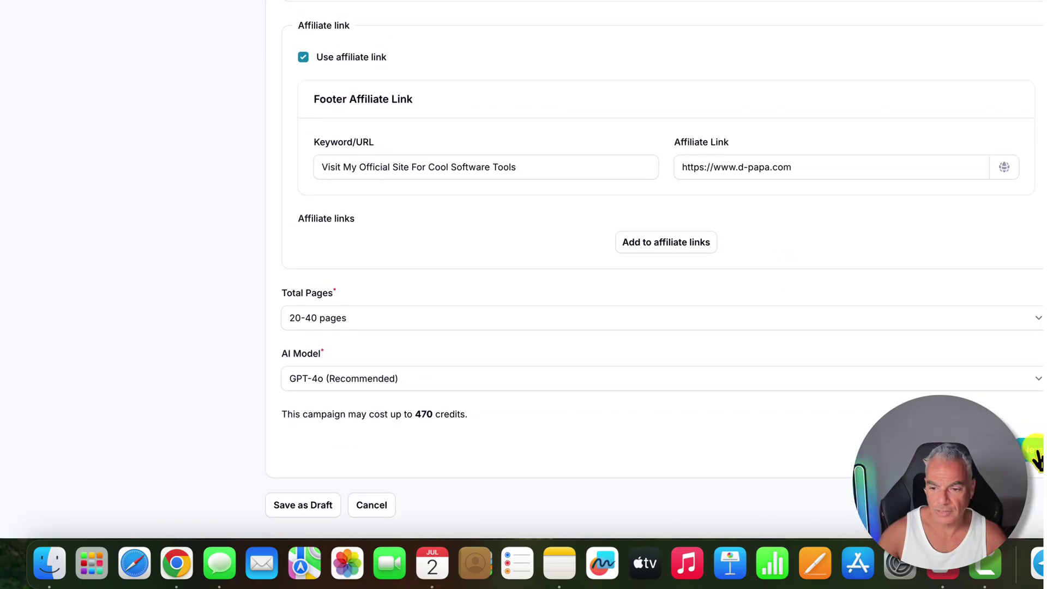
Set audience Entrepreneurs, purpose Educational, tone Conversational and keep English as the language
click(1038, 456)
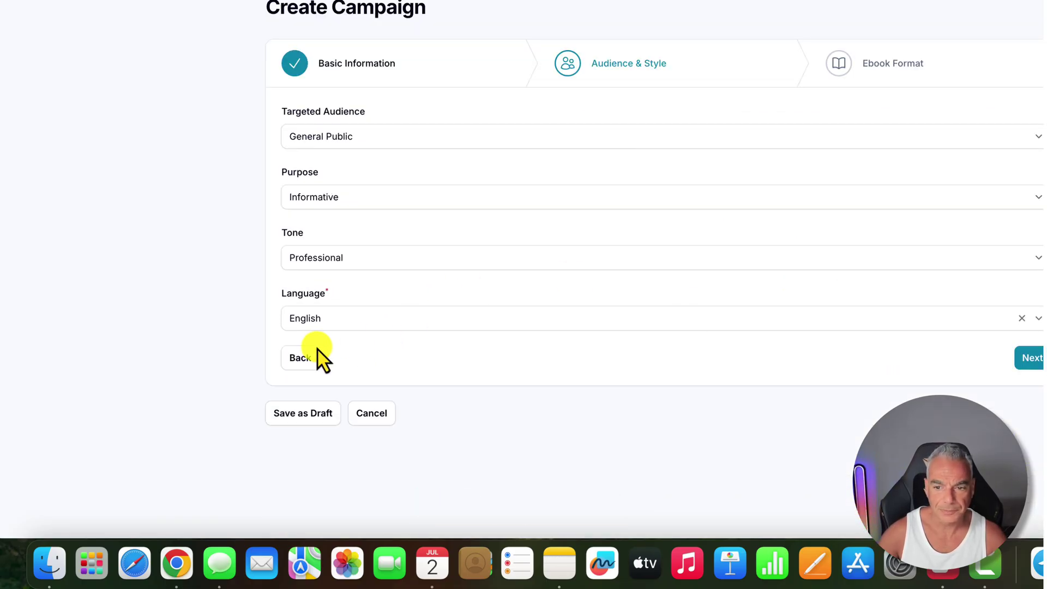
click(403, 136)
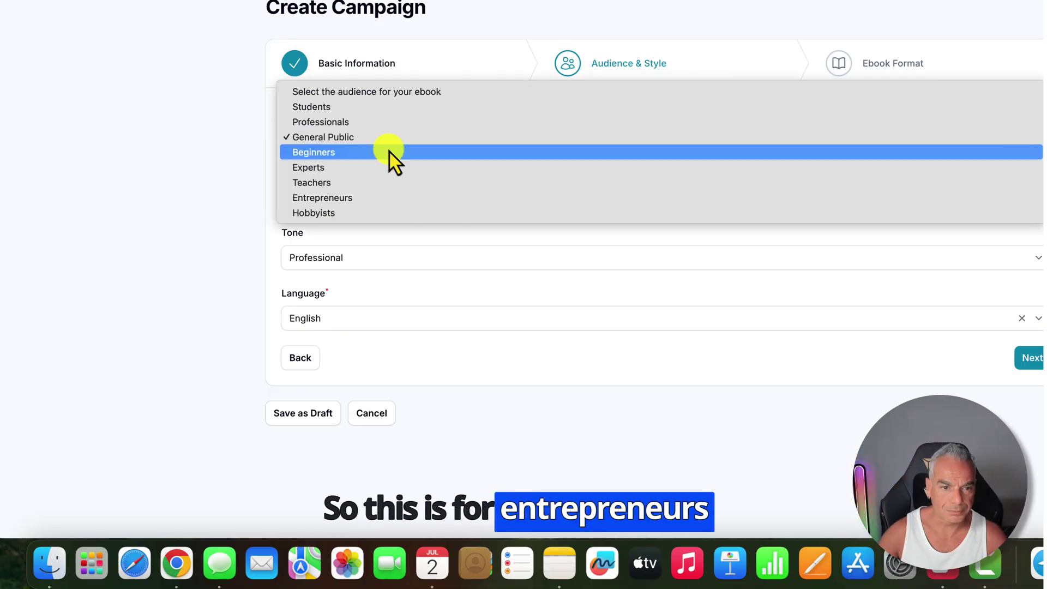
click(367, 201)
click(376, 200)
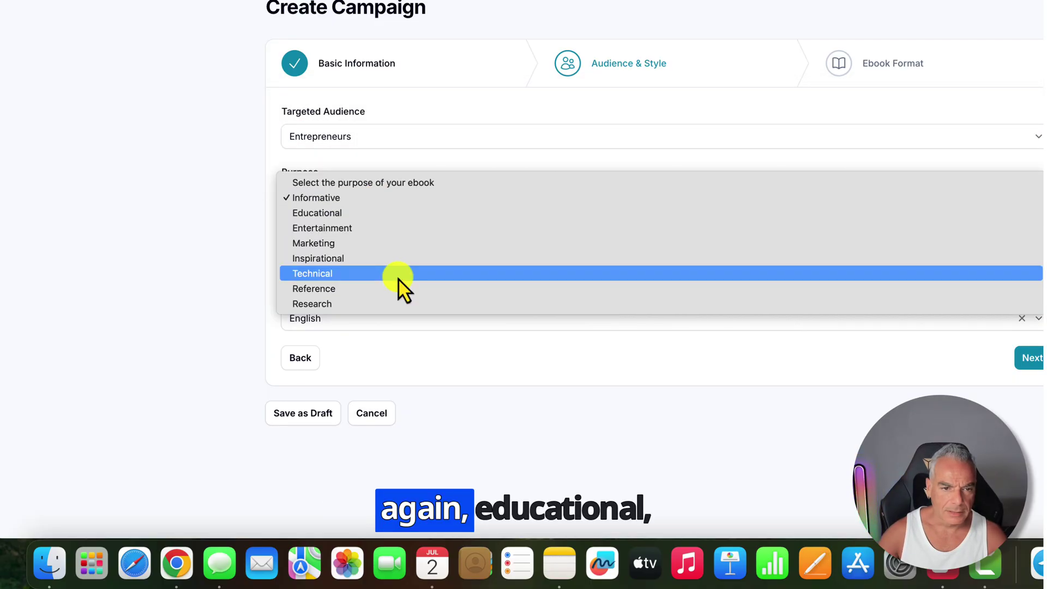
click(396, 213)
click(384, 258)
click(371, 244)
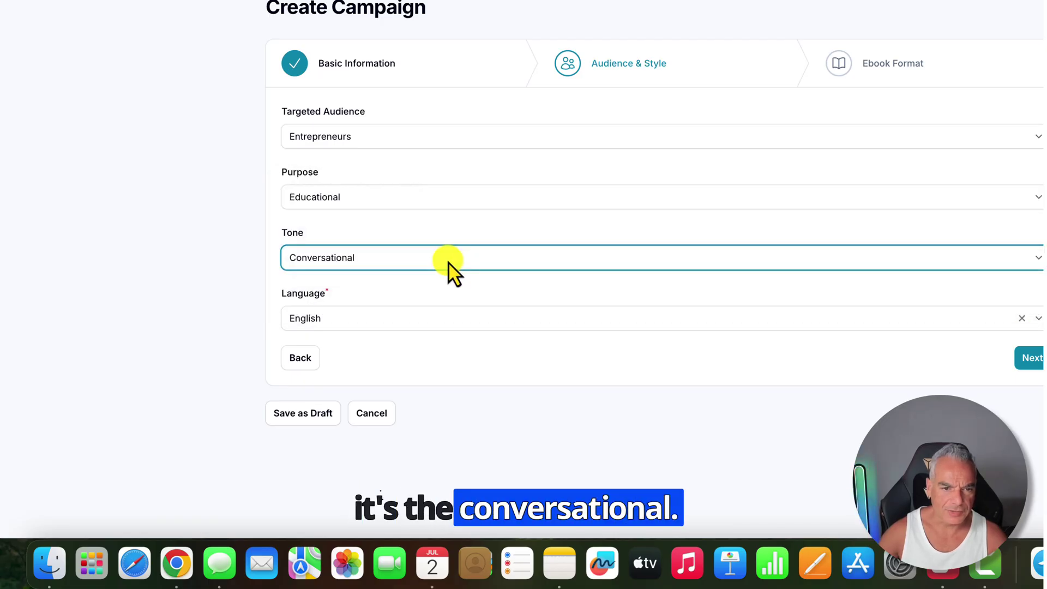
click(595, 328)
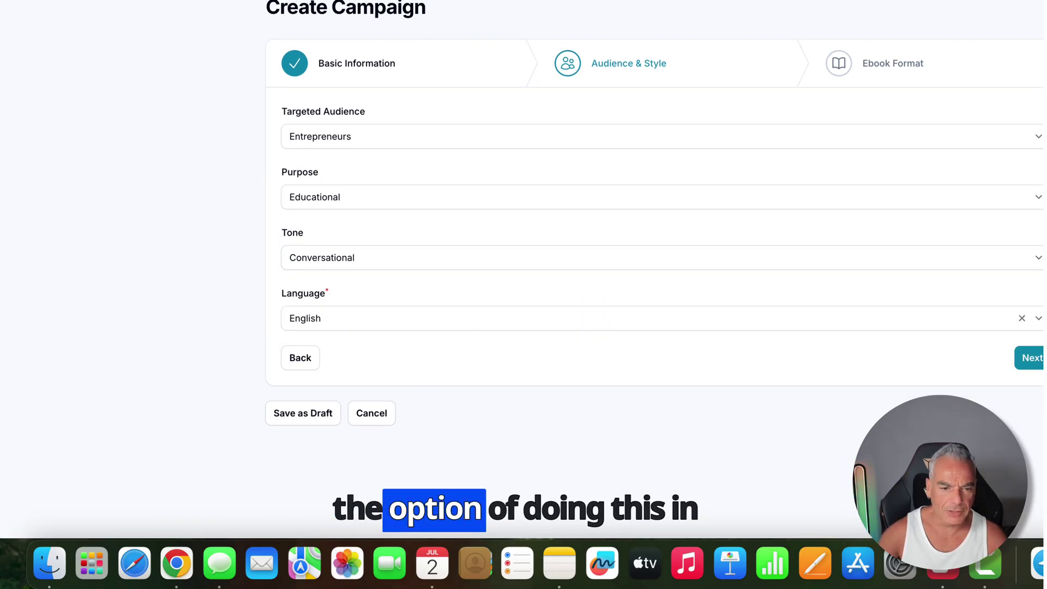
click(569, 328)
scroll(561, 435, down, 5)
scroll(563, 427, down, 5)
scroll(554, 423, up, 1)
scroll(550, 425, up, 10)
scroll(550, 425, up, 5)
click(299, 329)
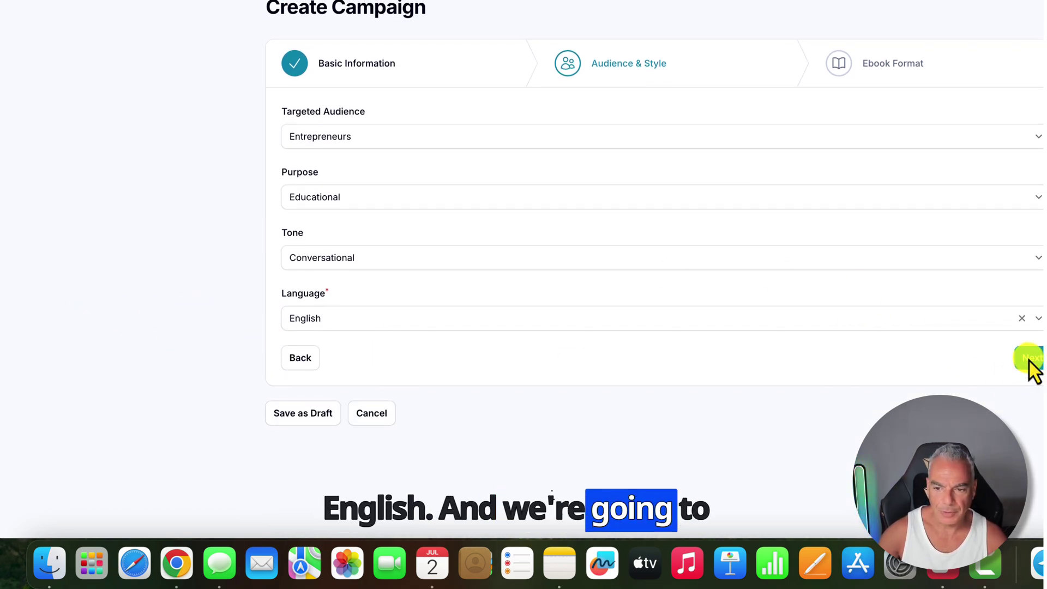
Pick a page layout on the eBook Format step and preview the formatted ebook
click(1028, 365)
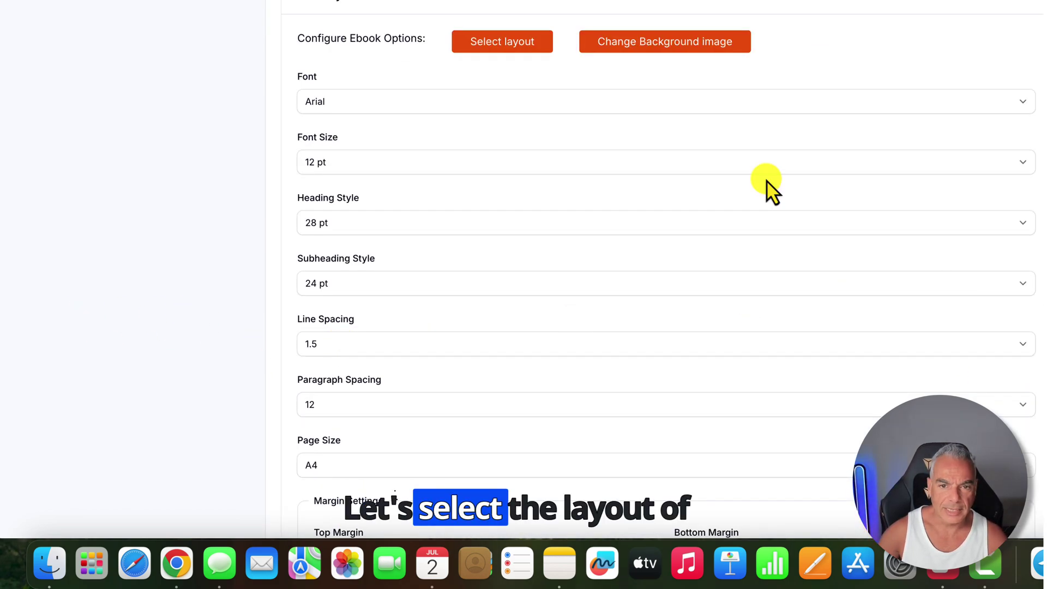
click(482, 54)
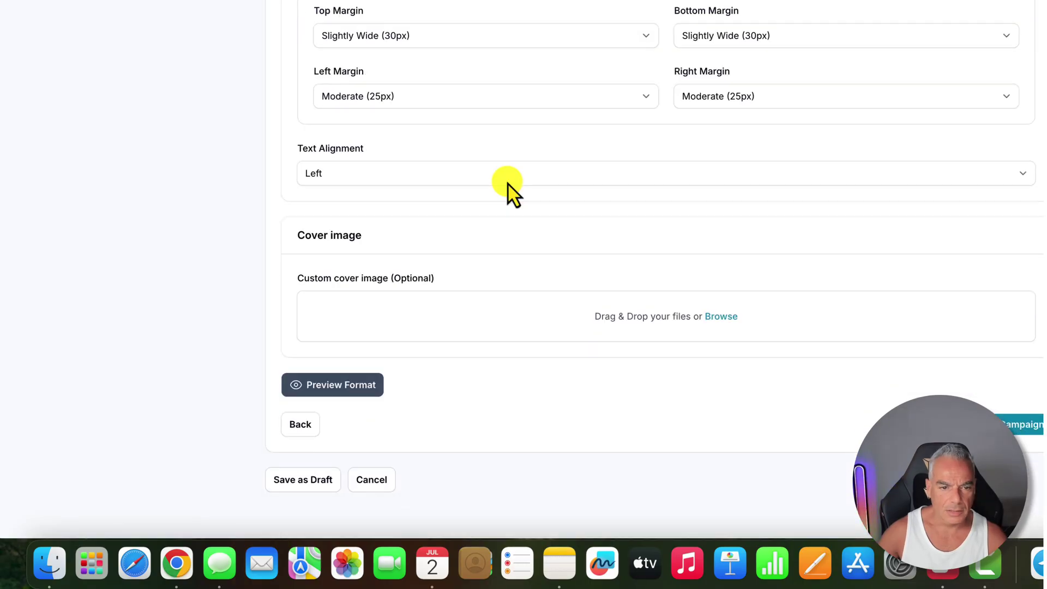
scroll(606, 221, up, 2)
scroll(605, 221, down, 2)
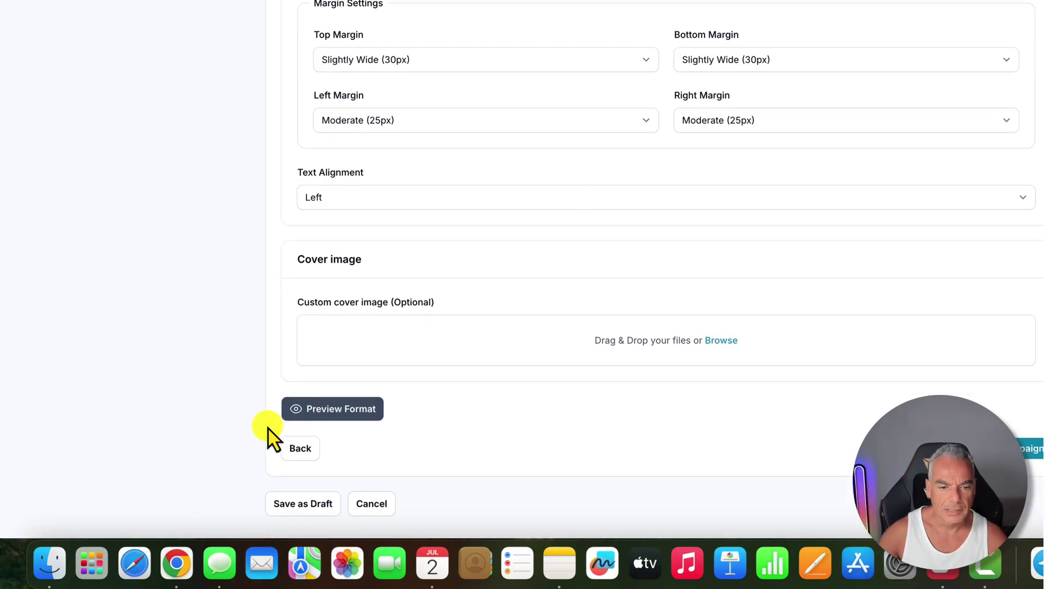
click(311, 414)
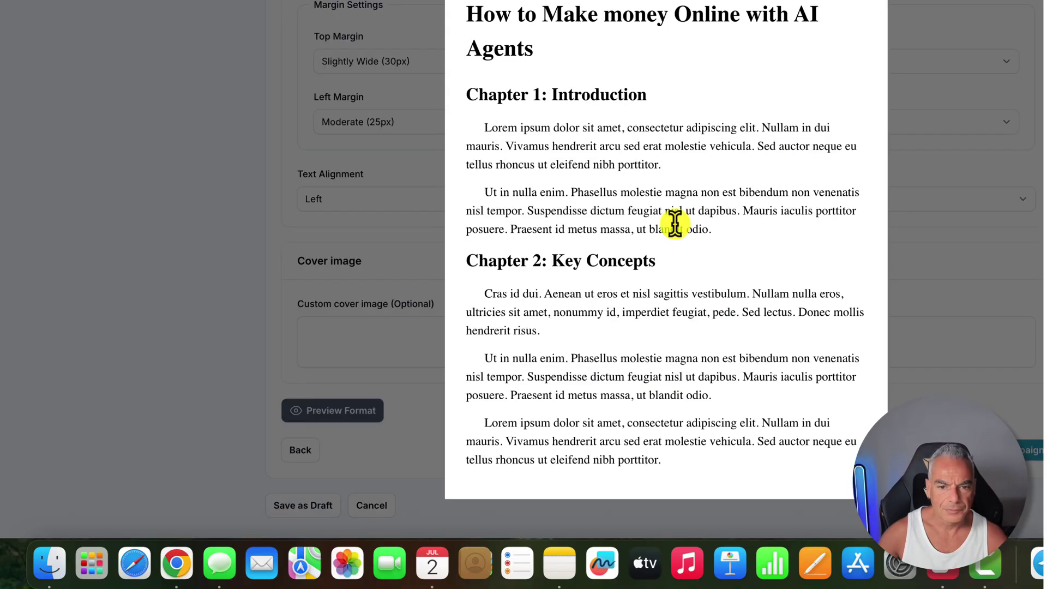
scroll(674, 226, down, 2)
scroll(676, 232, up, 1)
click(367, 242)
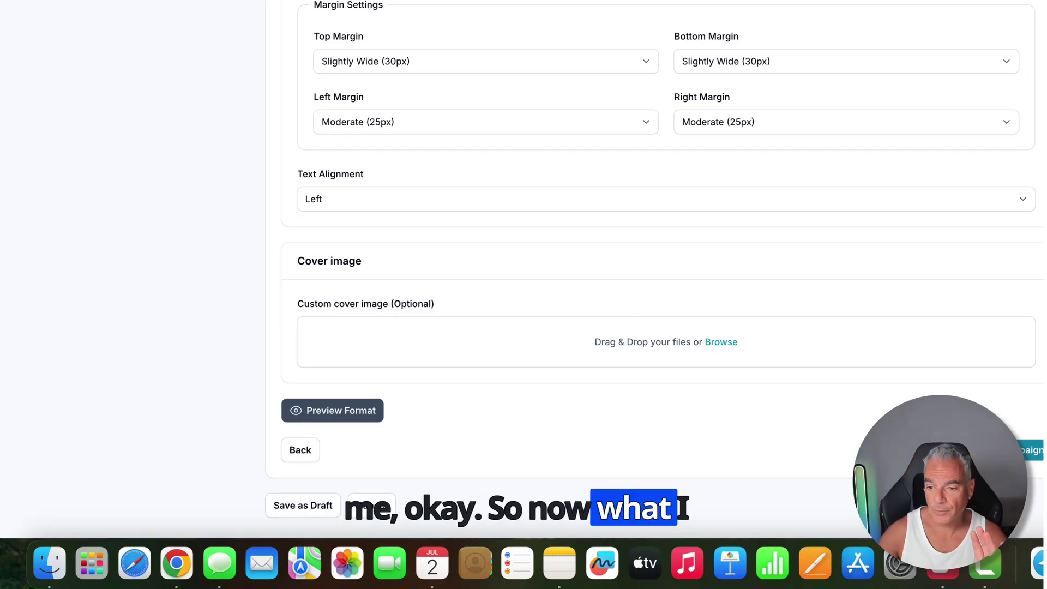
scroll(624, 297, down, 1)
scroll(630, 273, up, 3)
scroll(630, 273, up, 5)
scroll(455, 256, down, 3)
scroll(456, 257, down, 5)
scroll(456, 257, up, 10)
scroll(463, 262, down, 1)
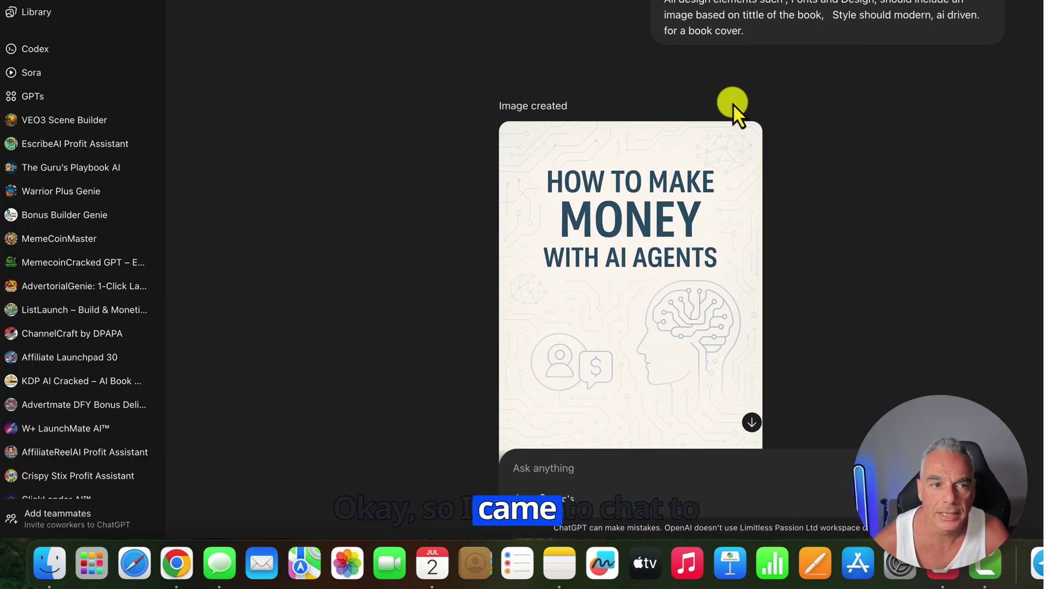
Select the cover prompt, download the generated cover image and save it to the Desktop under a new name
drag(731, 103, 834, 49)
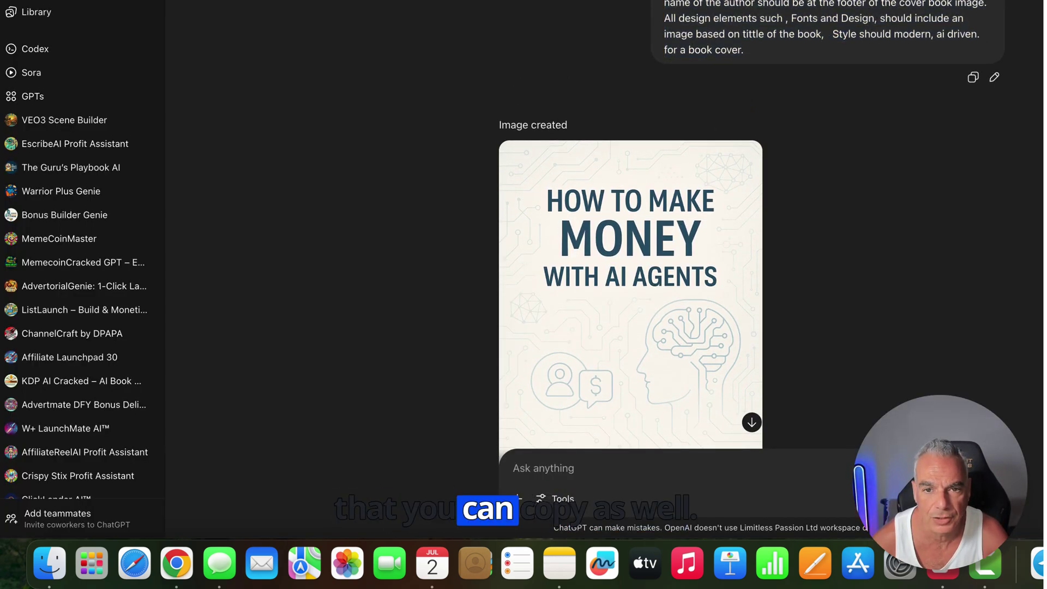
drag(784, 8, 862, 54)
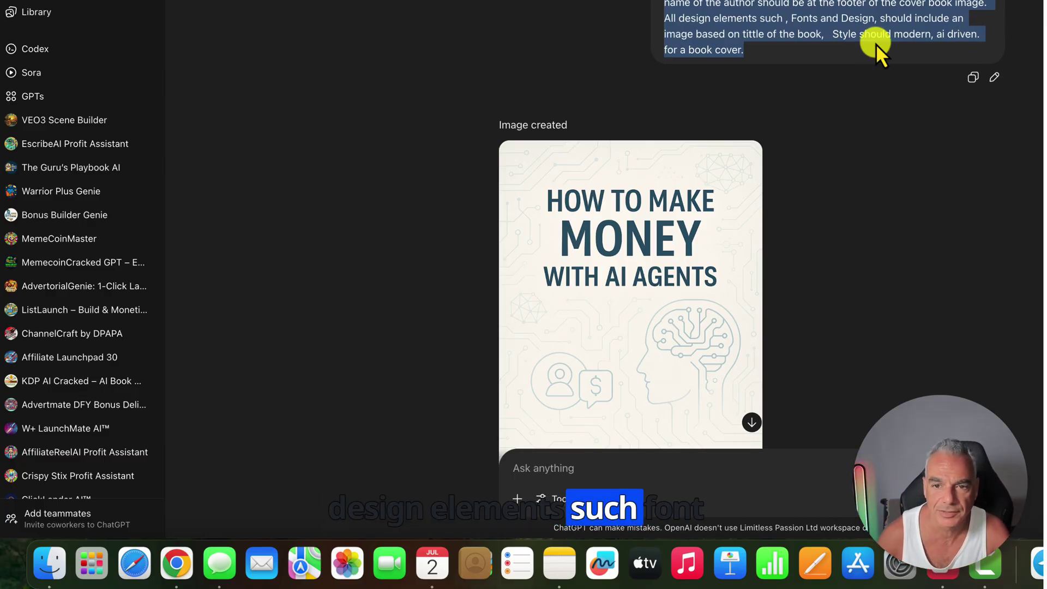
scroll(804, 42, down, 1)
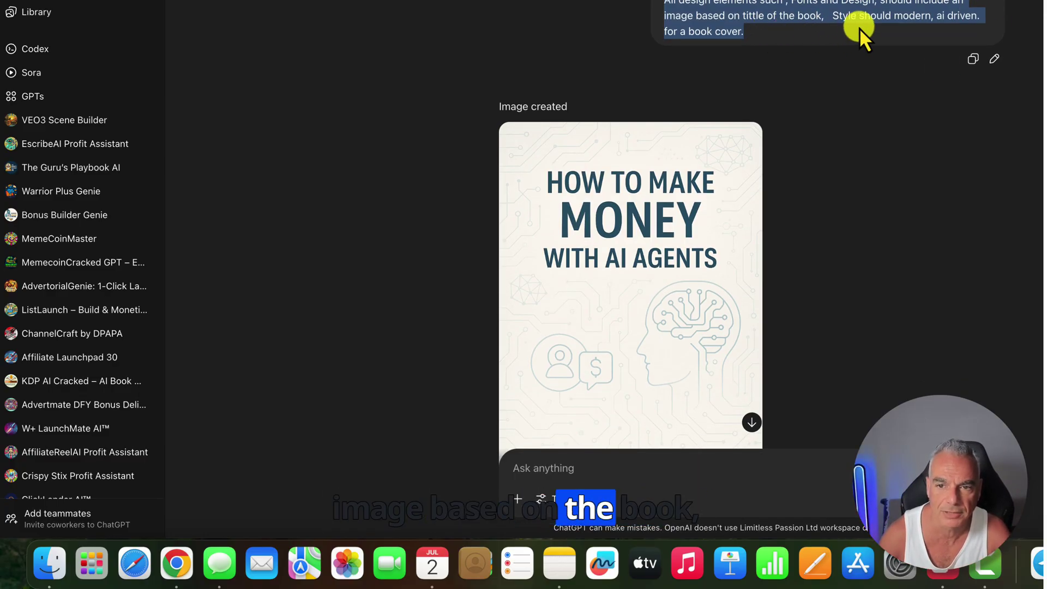
scroll(860, 29, up, 1)
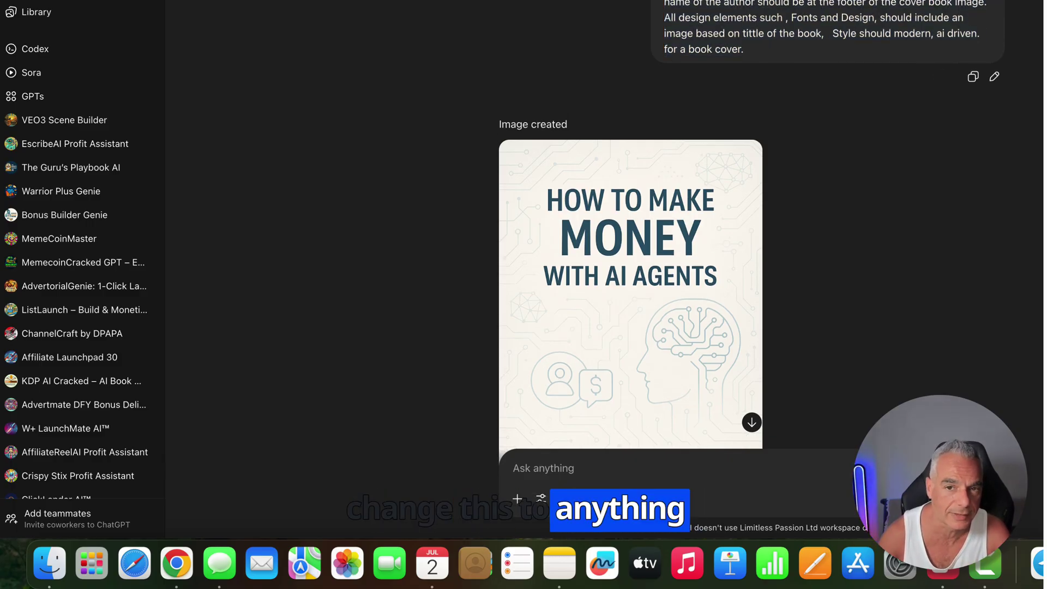
scroll(712, 175, down, 5)
scroll(778, 398, down, 4)
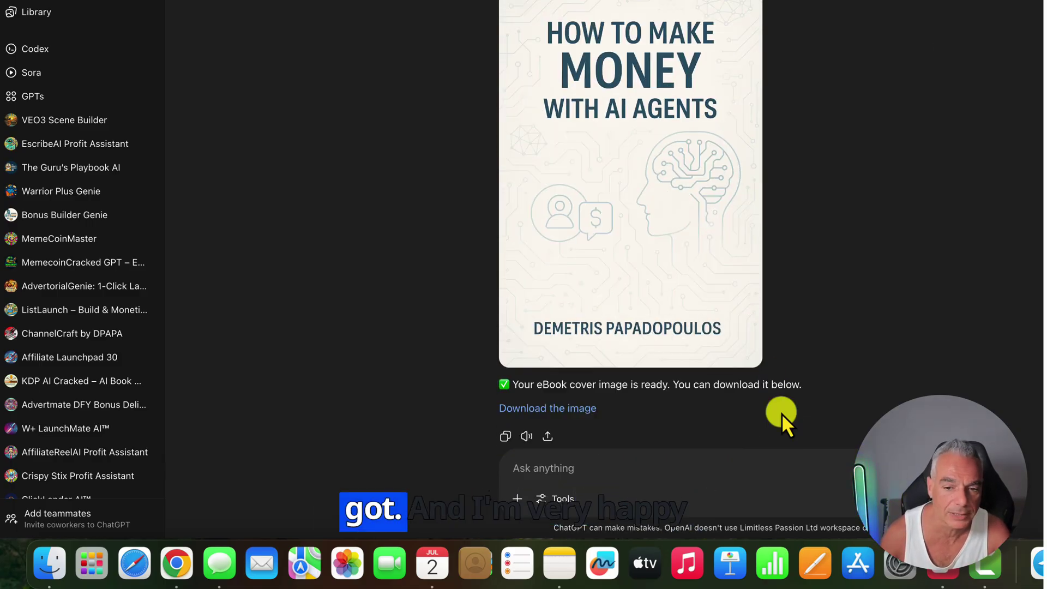
click(574, 355)
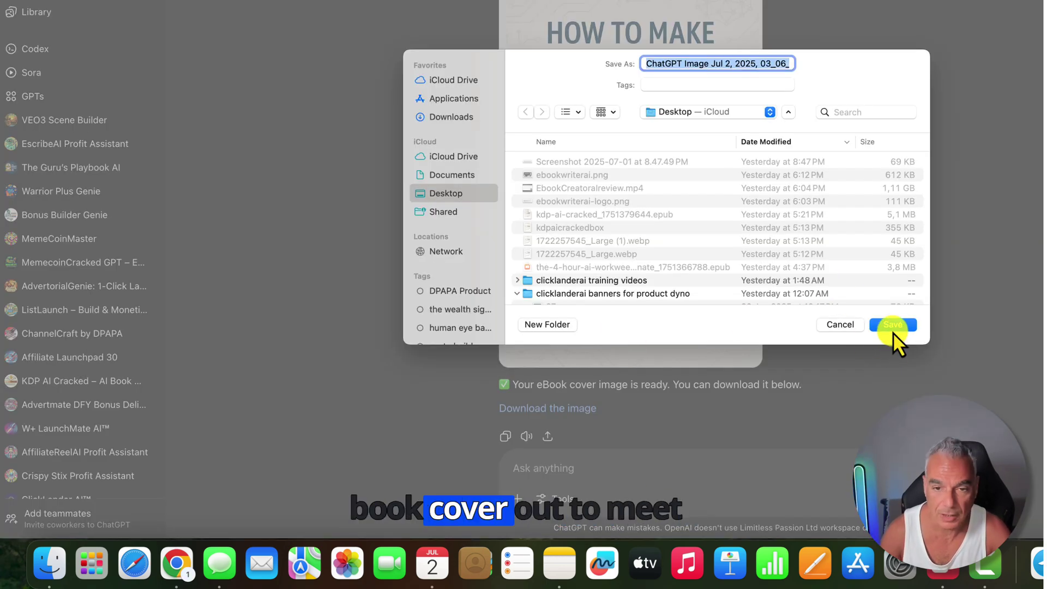
text(bookcover)
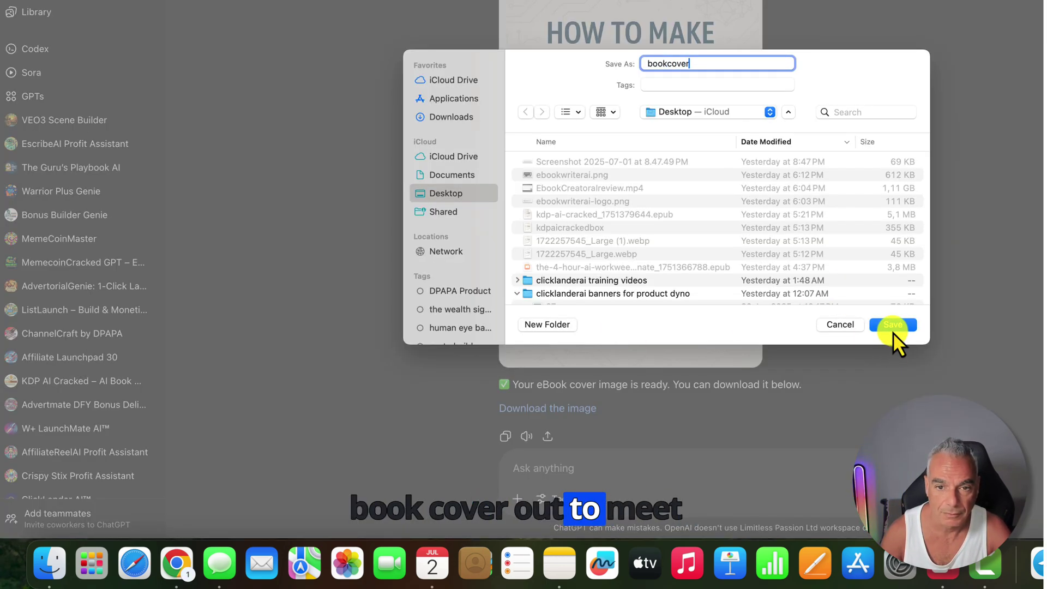
text(emoneywith ag)
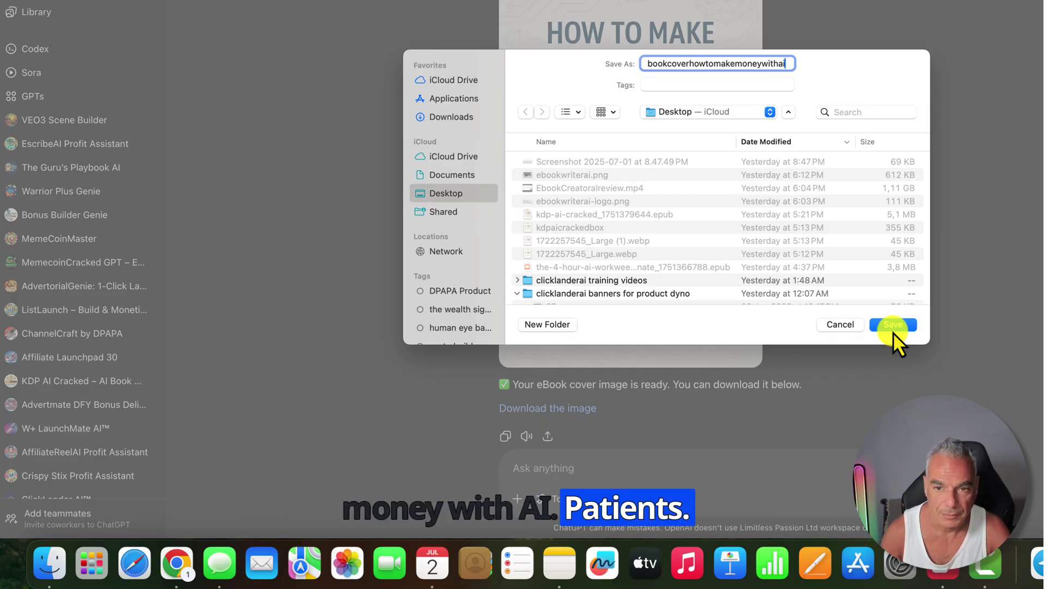
text(s)
click(892, 326)
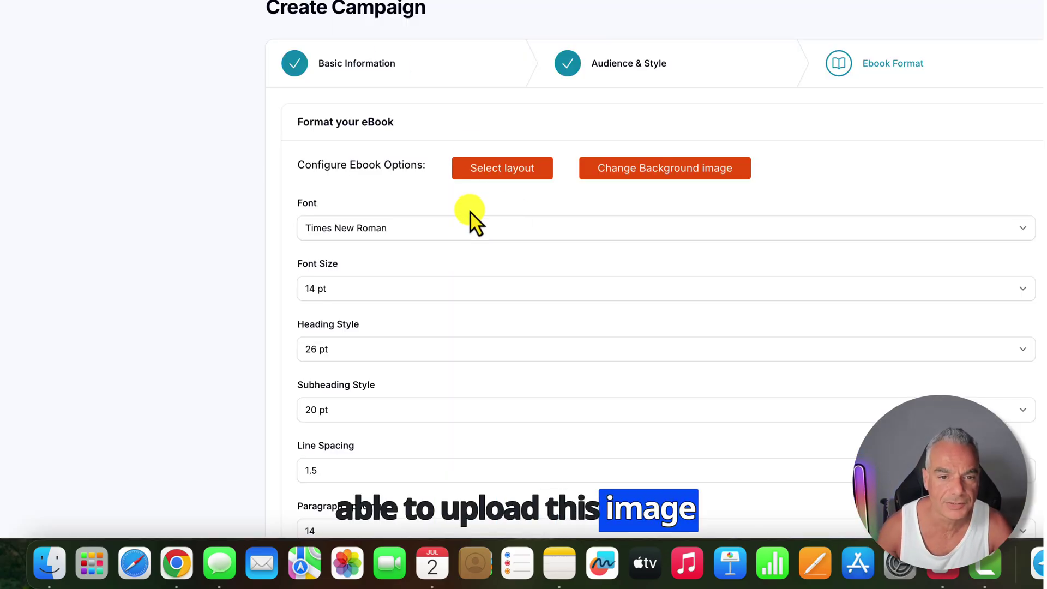
scroll(470, 215, down, 5)
scroll(500, 210, down, 3)
scroll(507, 205, down, 2)
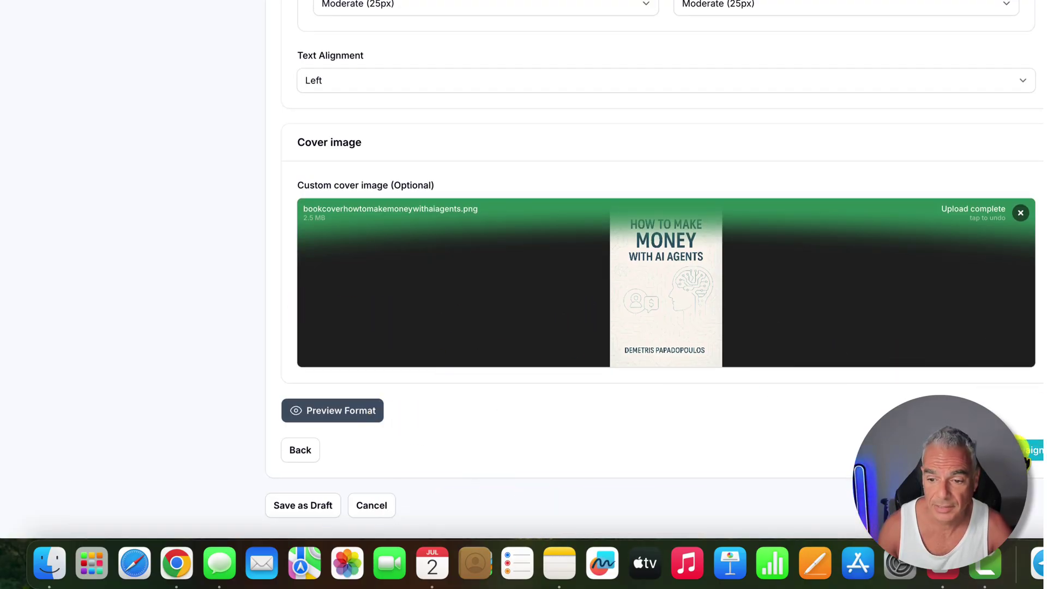
Create the campaign with the uploaded custom cover
click(1026, 449)
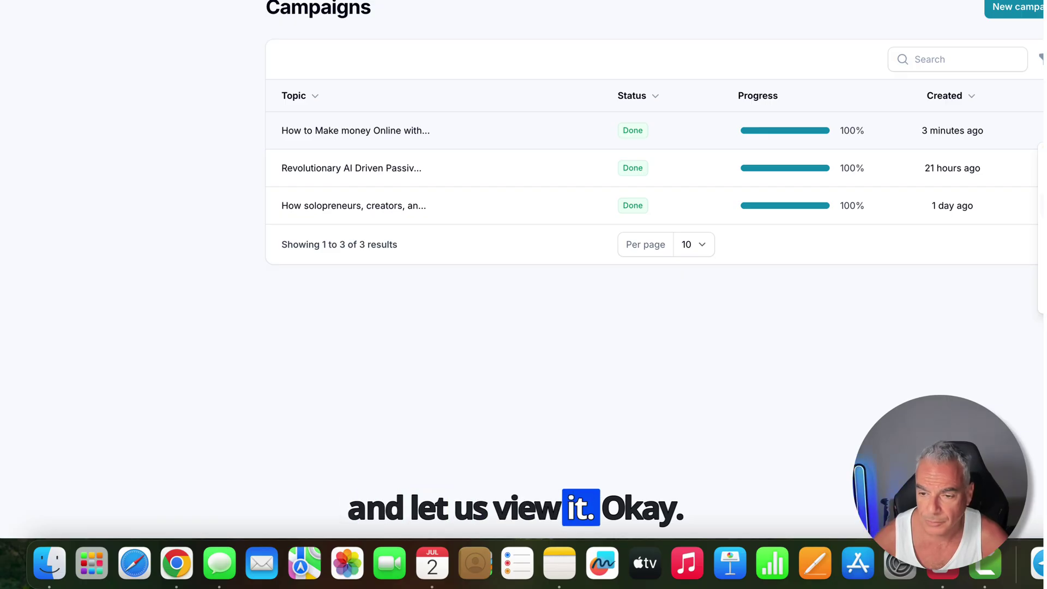
Open the new campaign's details, review Chapter 1 for editing and cancel without changes
click(829, 210)
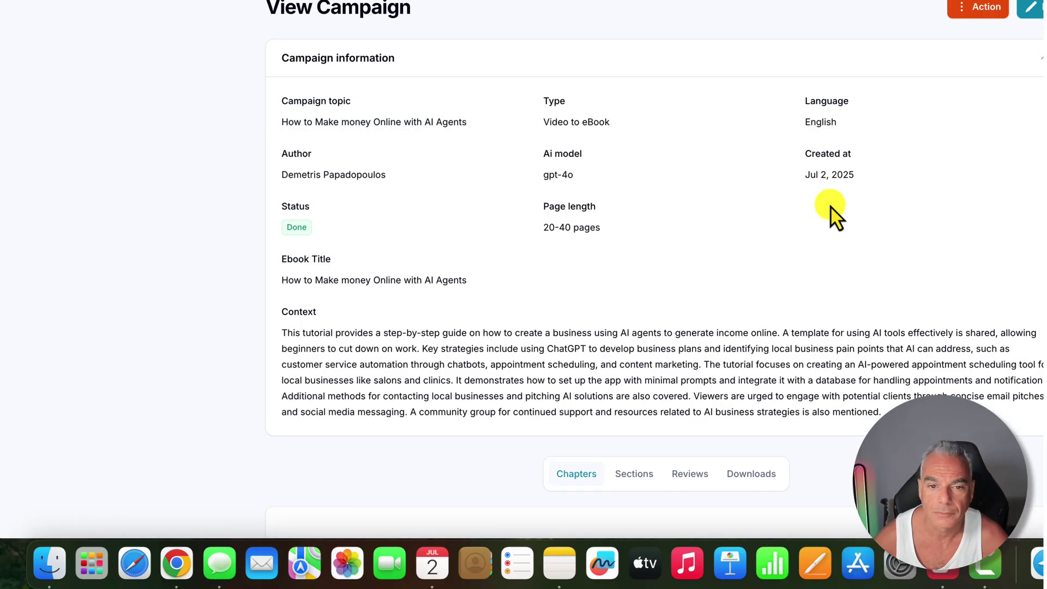
scroll(673, 203, down, 5)
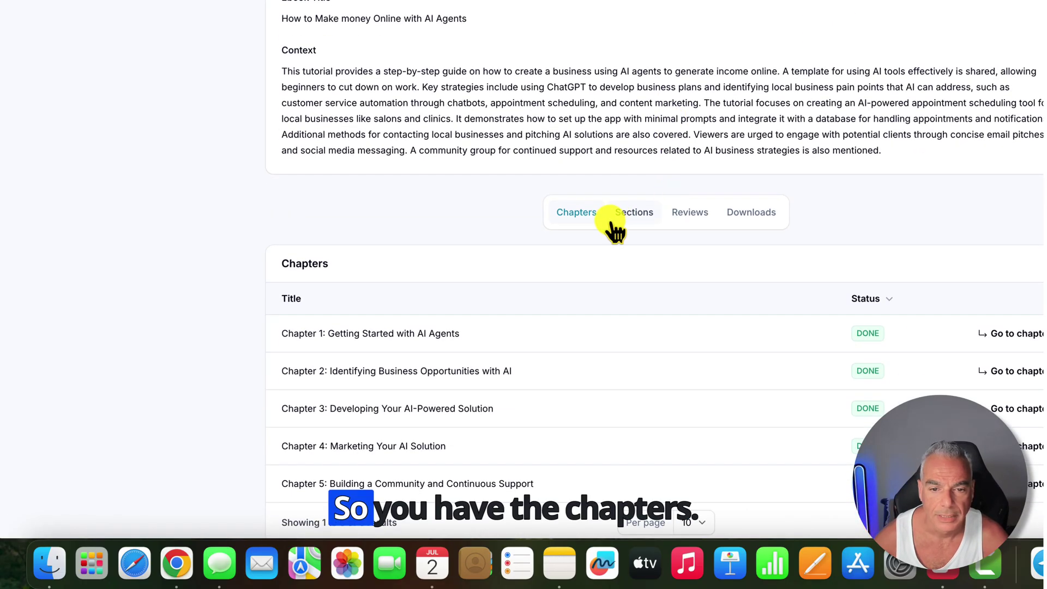
scroll(614, 222, down, 1)
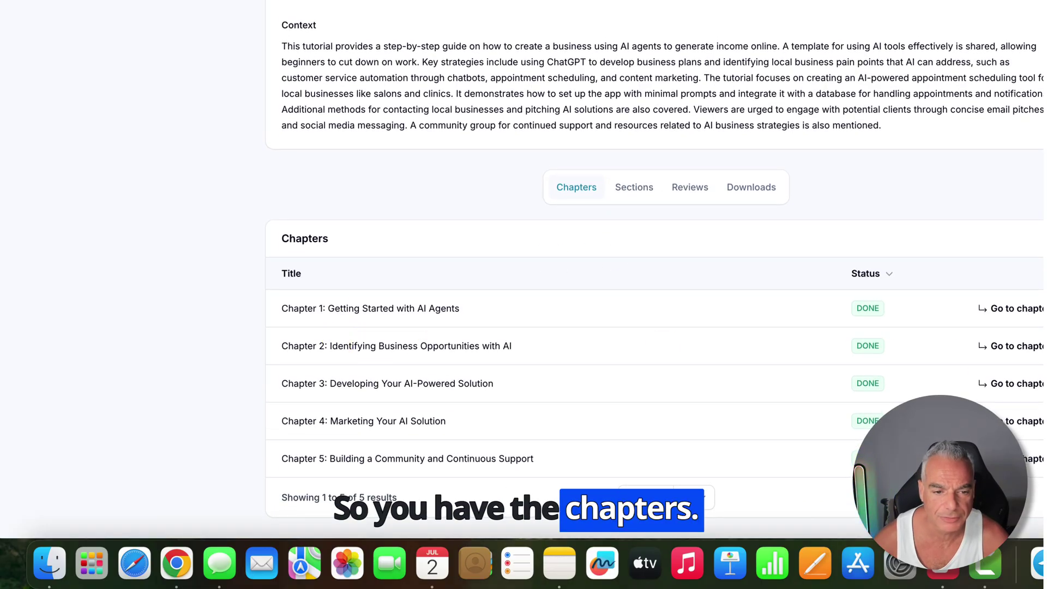
click(1015, 340)
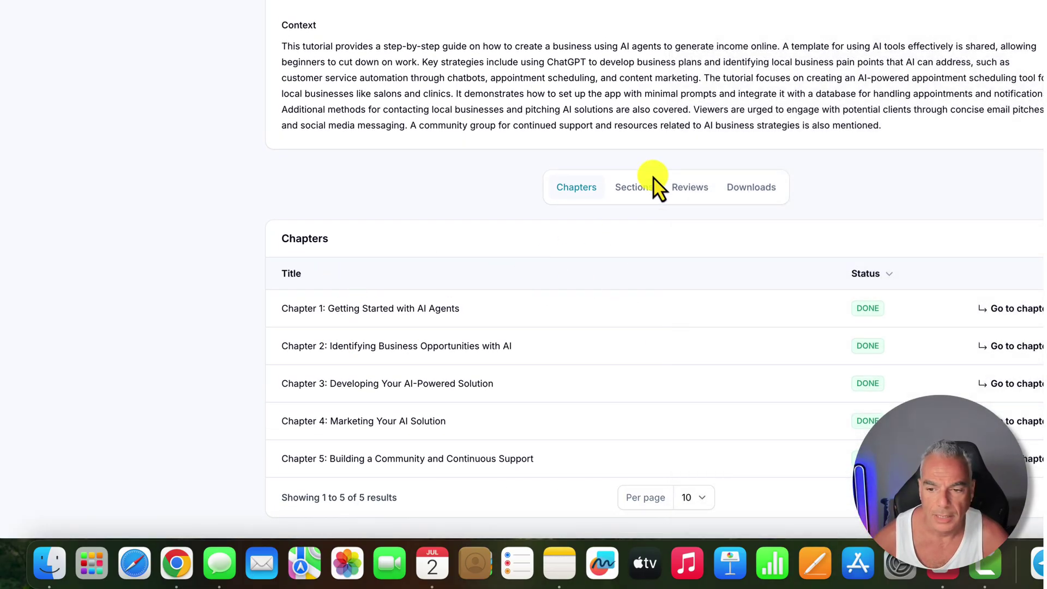
click(1004, 308)
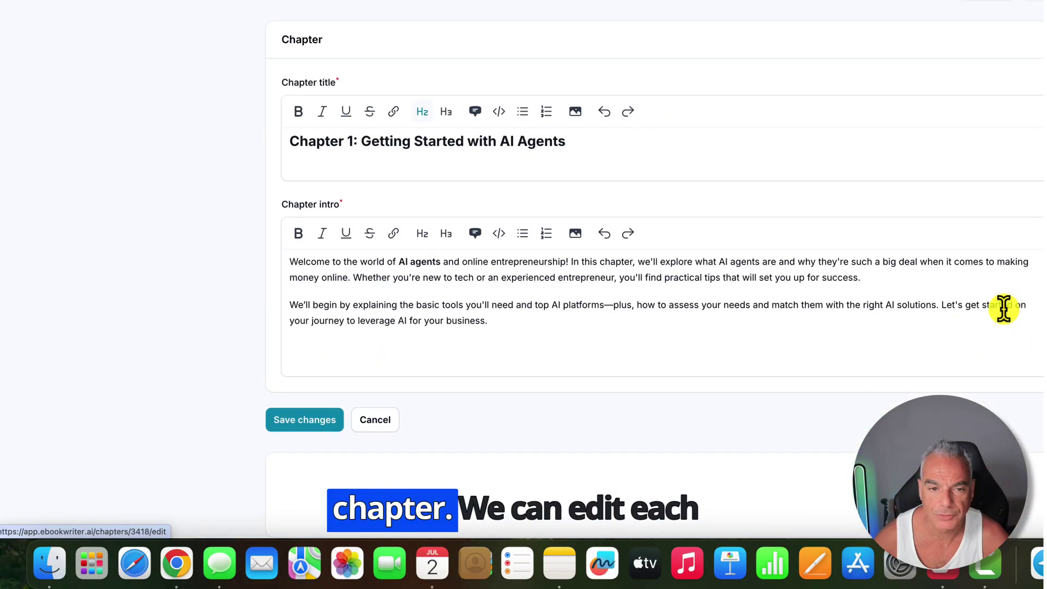
scroll(701, 265, down, 1)
scroll(705, 279, down, 3)
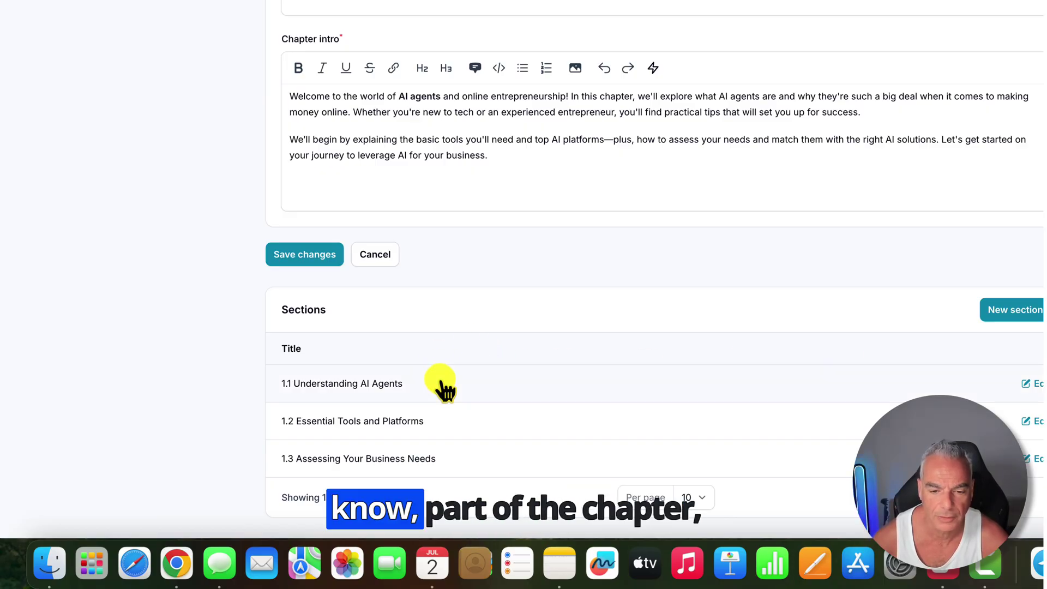
scroll(547, 173, up, 3)
scroll(515, 140, up, 2)
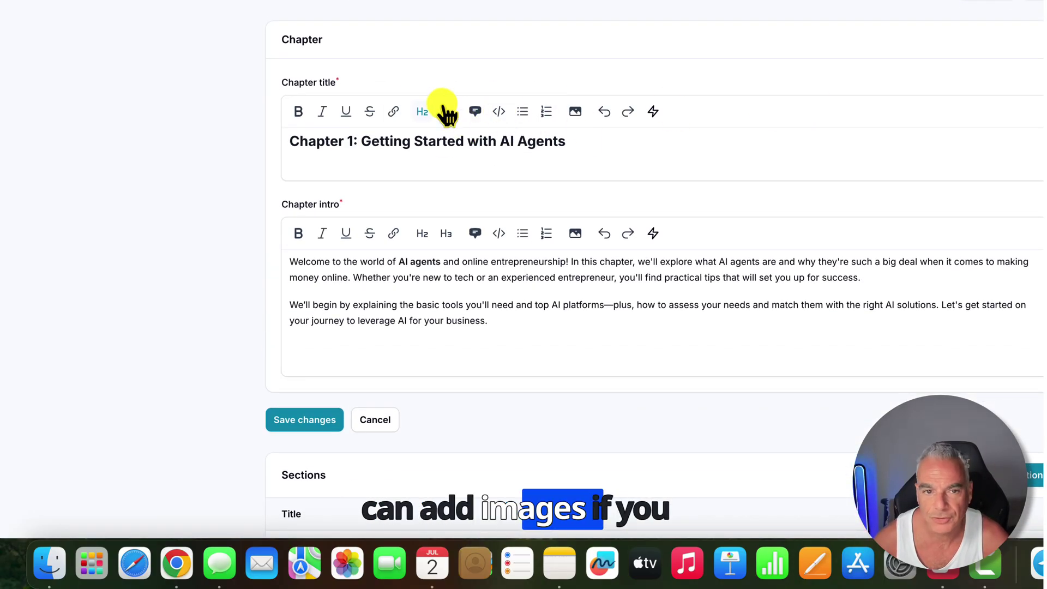
scroll(461, 205, down, 5)
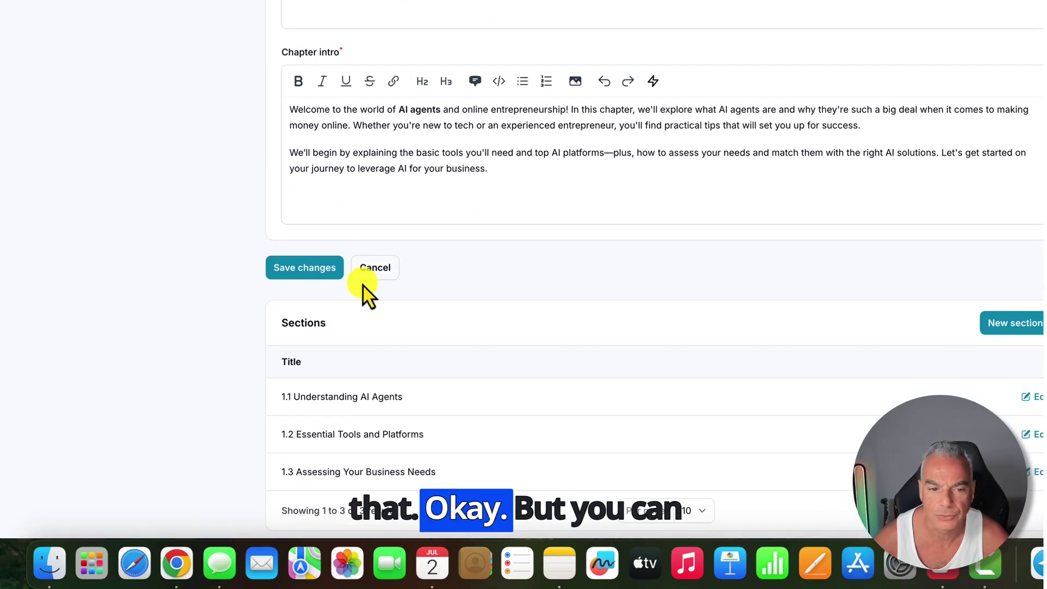
click(377, 270)
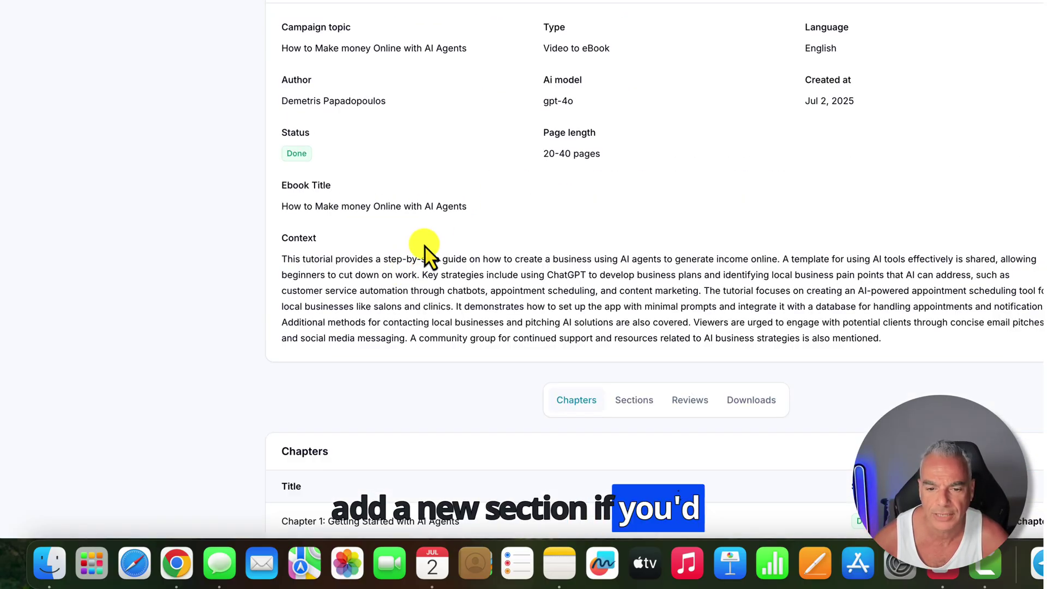
scroll(692, 282, down, 3)
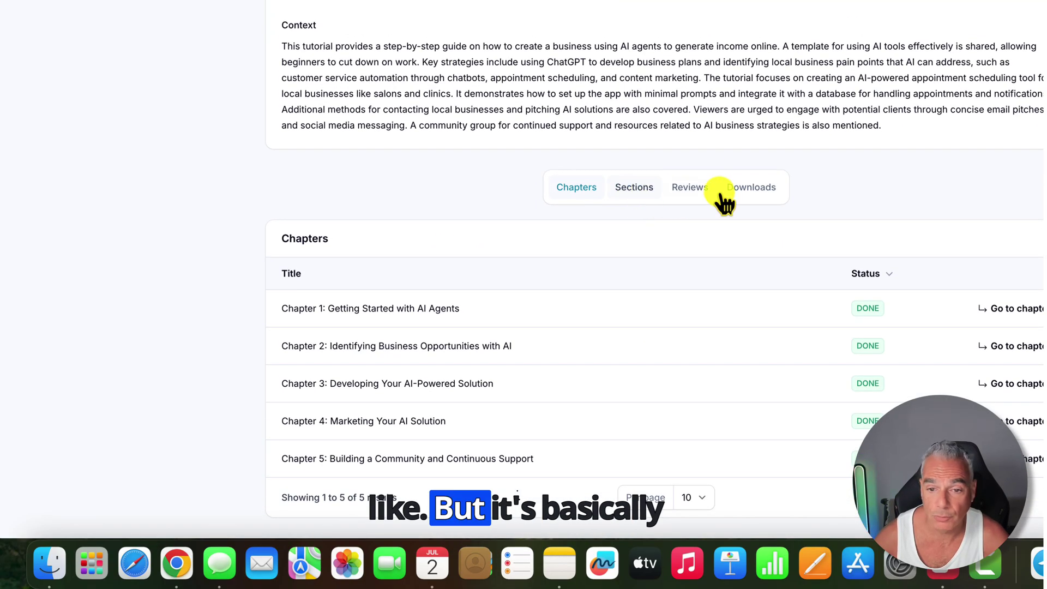
From Downloads, allow public flipbook access, generate a QR code and save it as a PNG to the Desktop
click(737, 197)
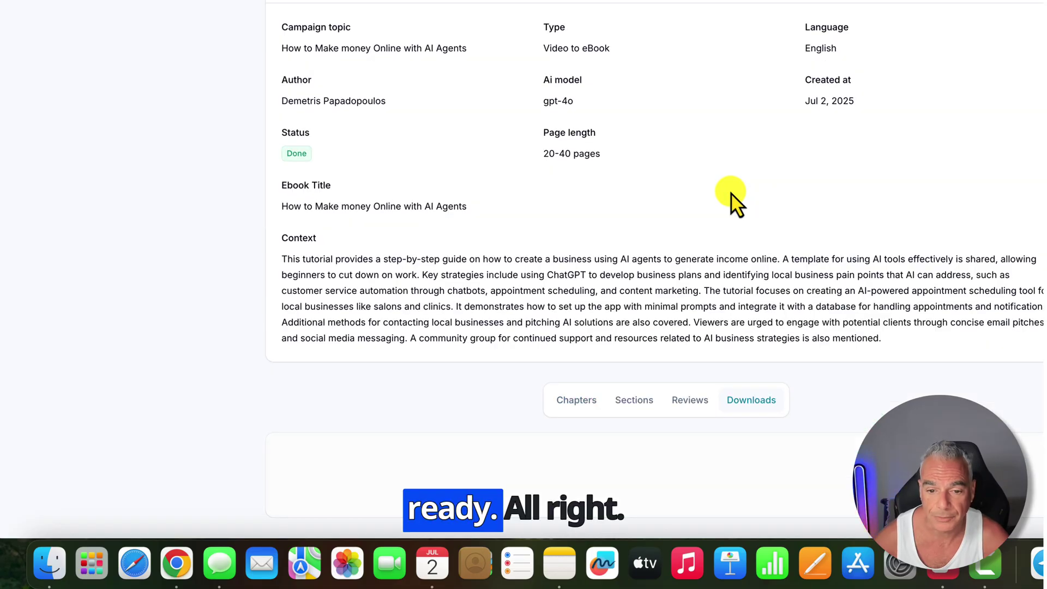
scroll(730, 198, down, 3)
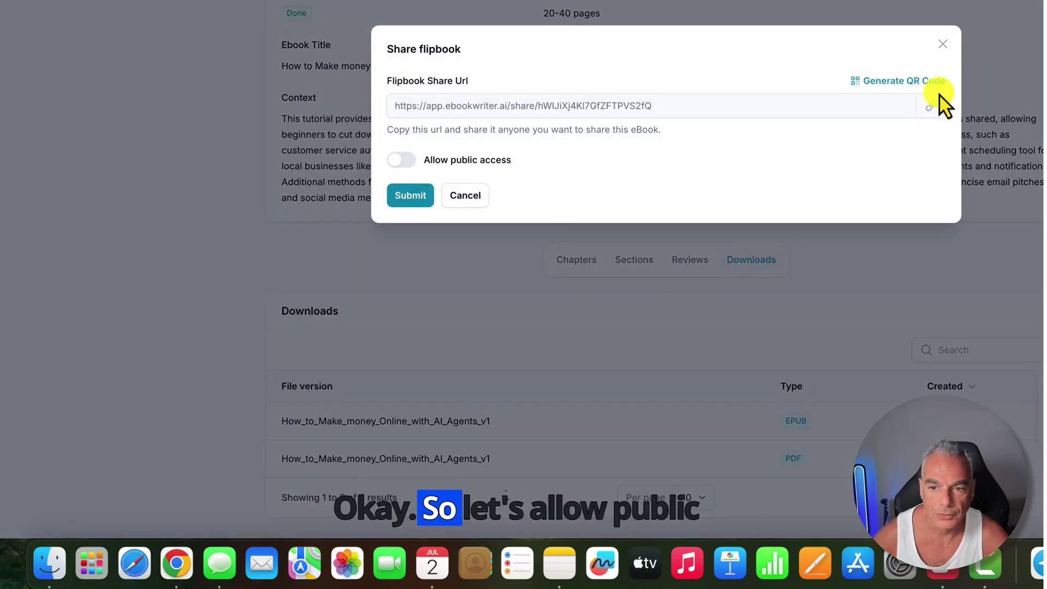
click(404, 162)
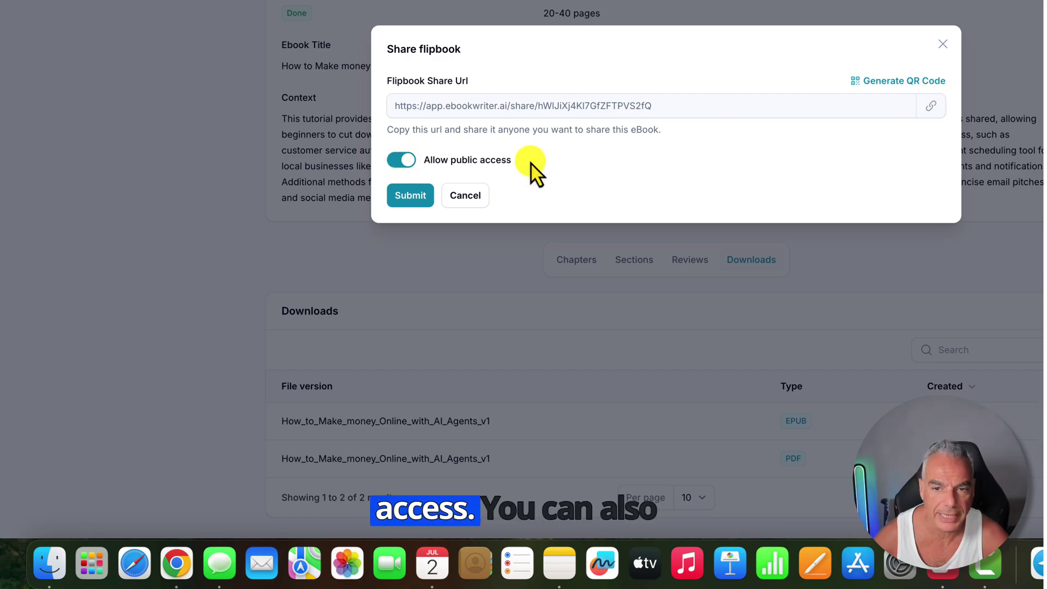
click(890, 82)
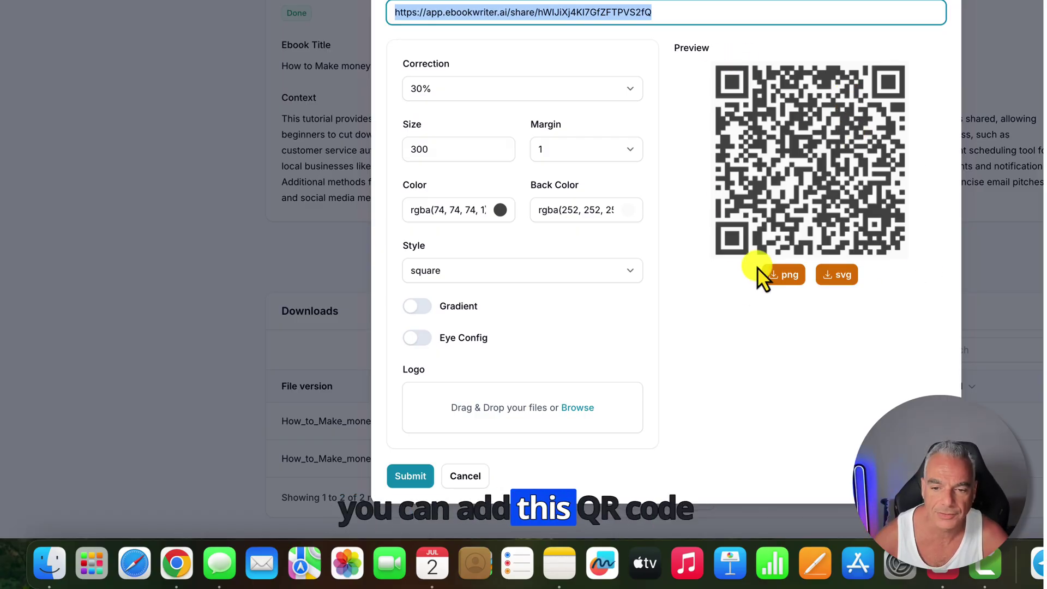
click(791, 279)
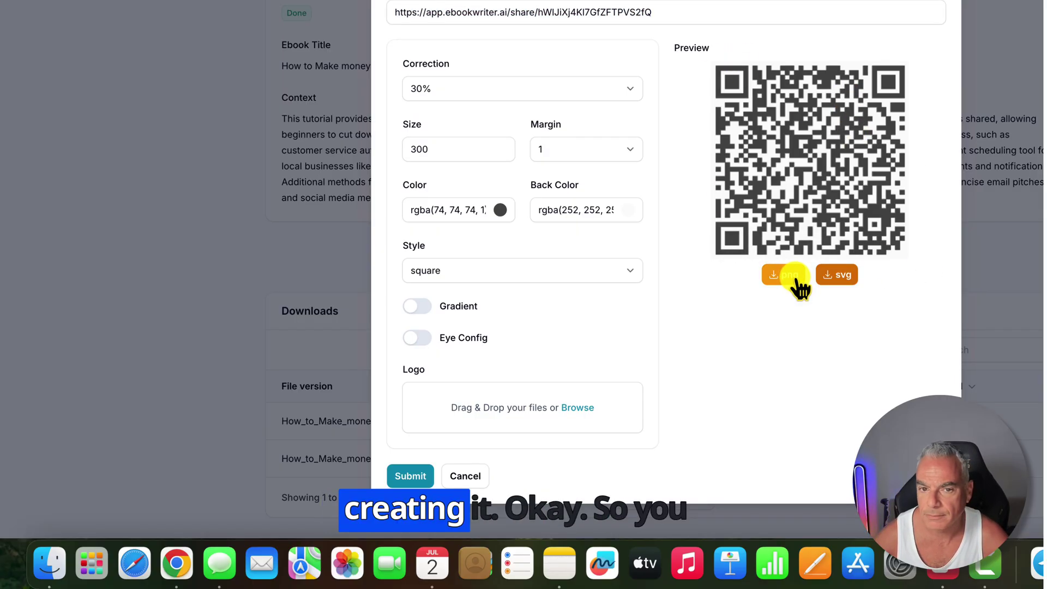
click(794, 282)
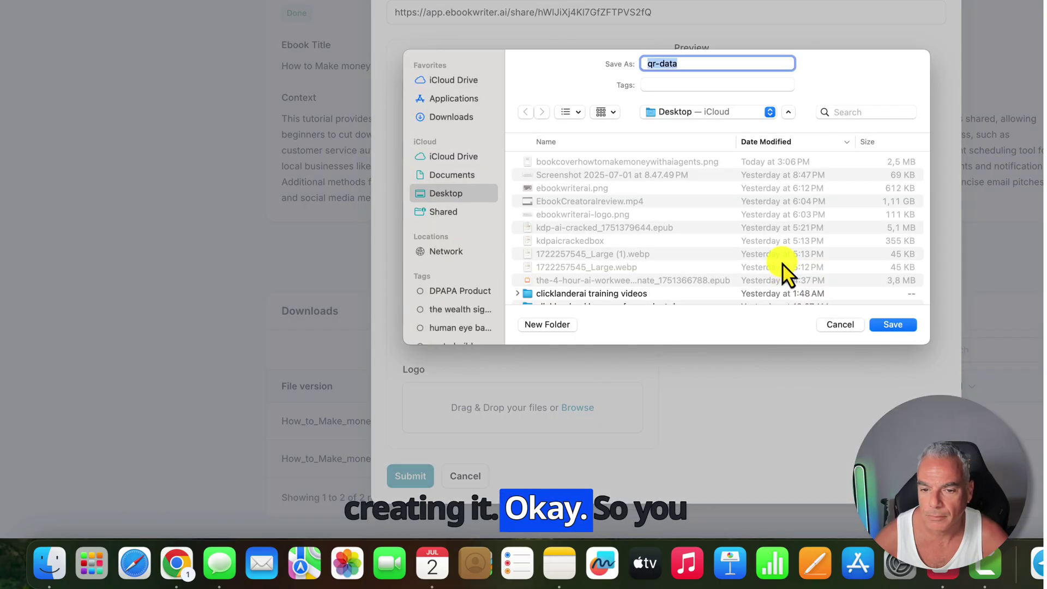
click(904, 324)
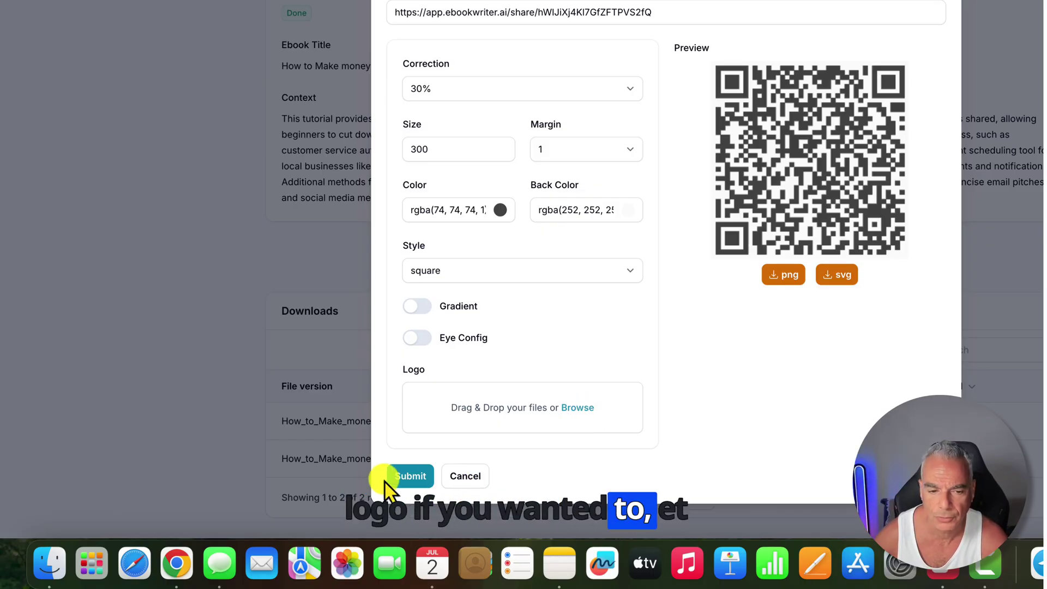
Confirm public sharing and page the flipbook through the title page, contents and Chapters 1-2
click(409, 483)
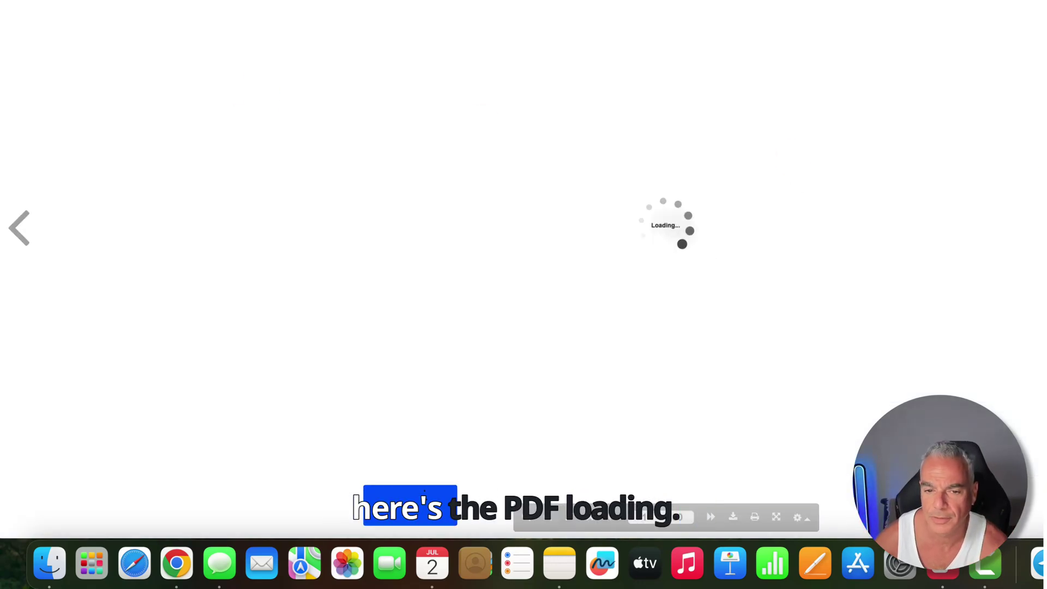
key(Right)
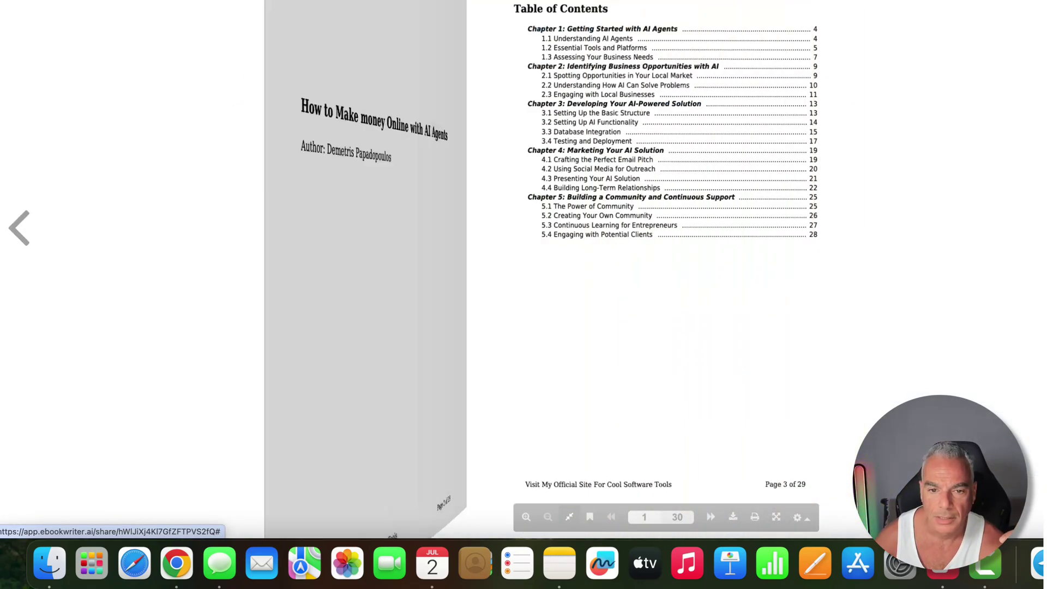
key(Right)
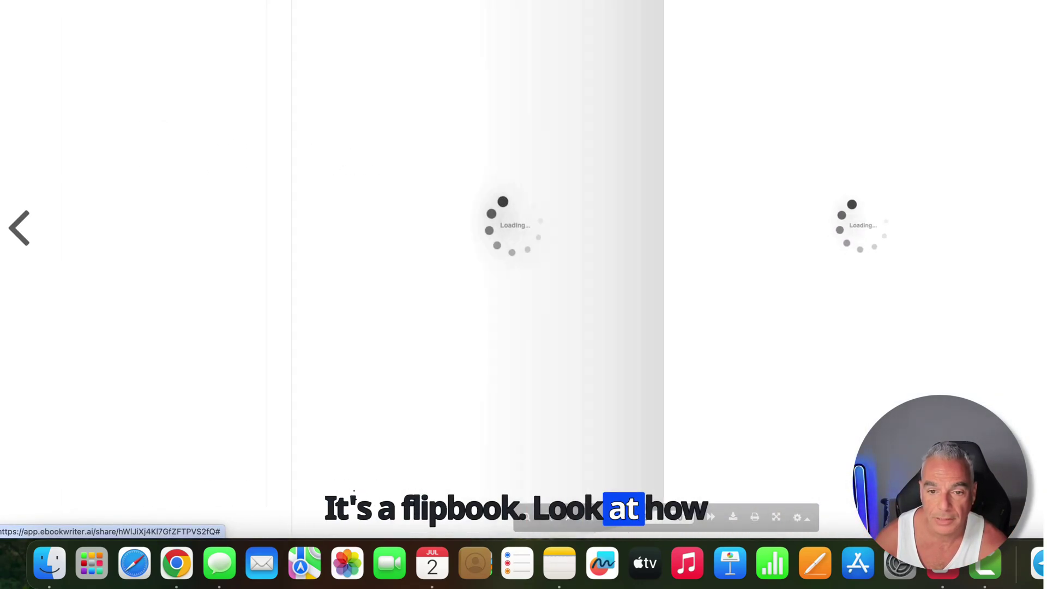
key(Right)
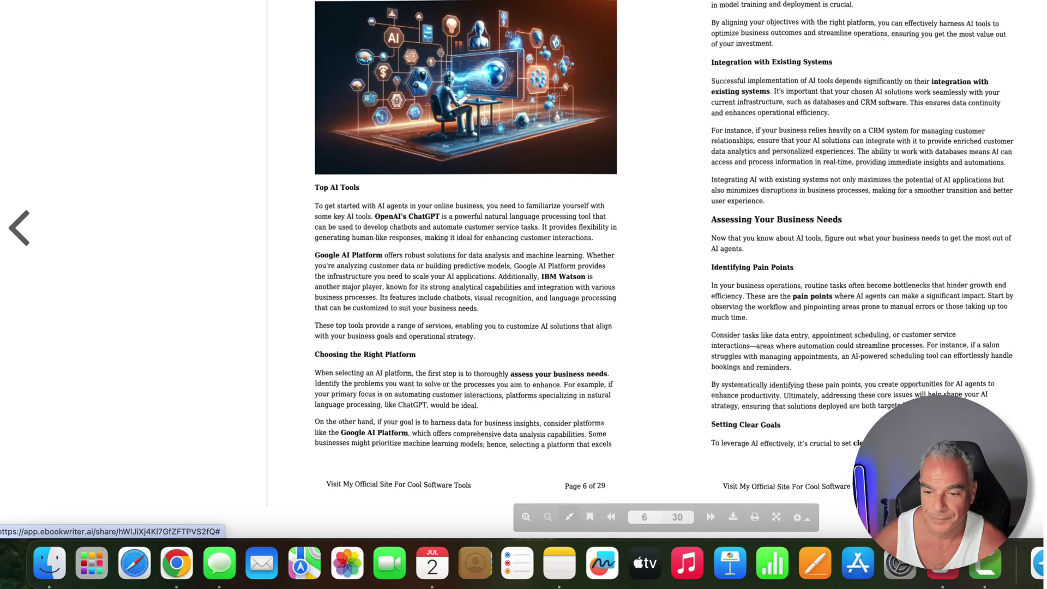
key(Right)
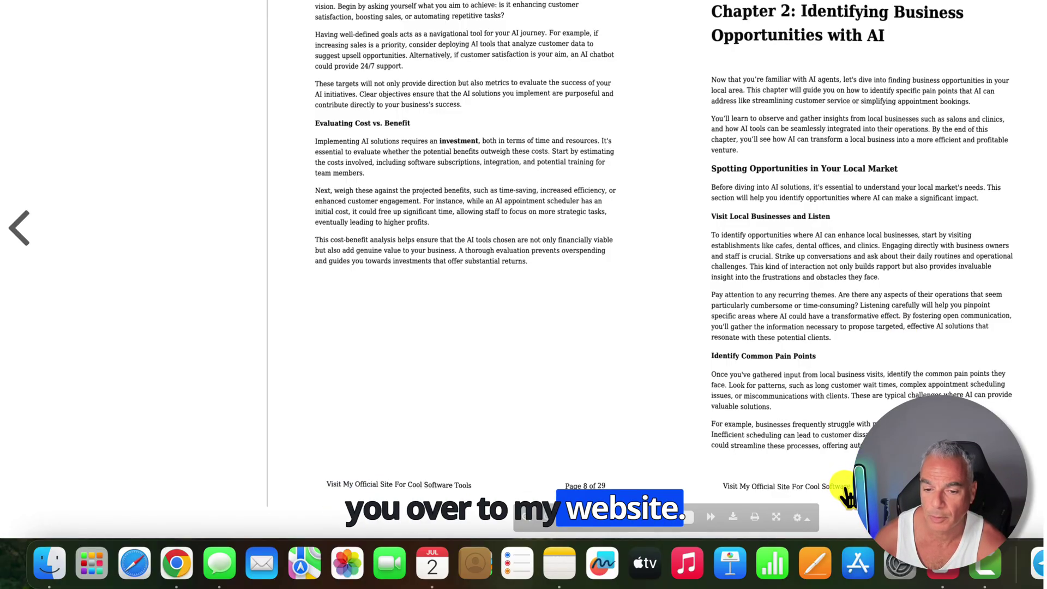
Follow the footer site link, then page on to page 14 where the feedback form appears
click(753, 489)
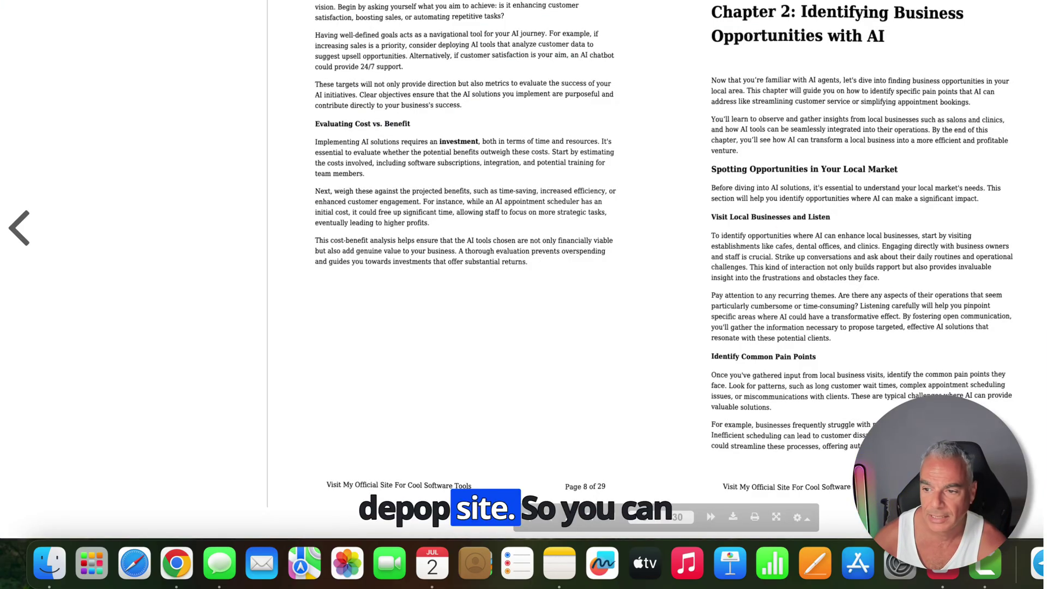
key(Right)
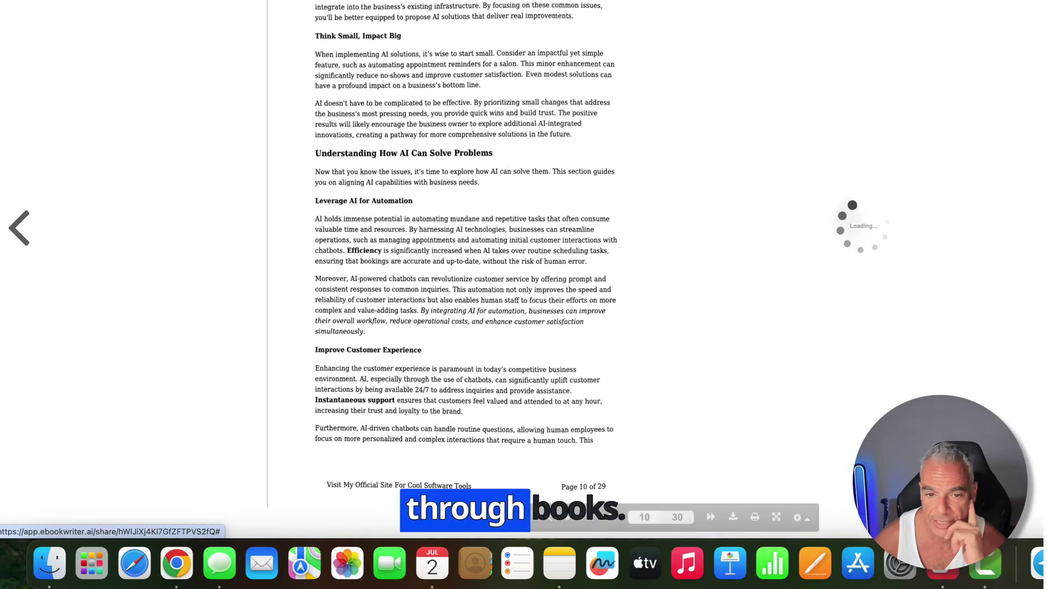
key(Right)
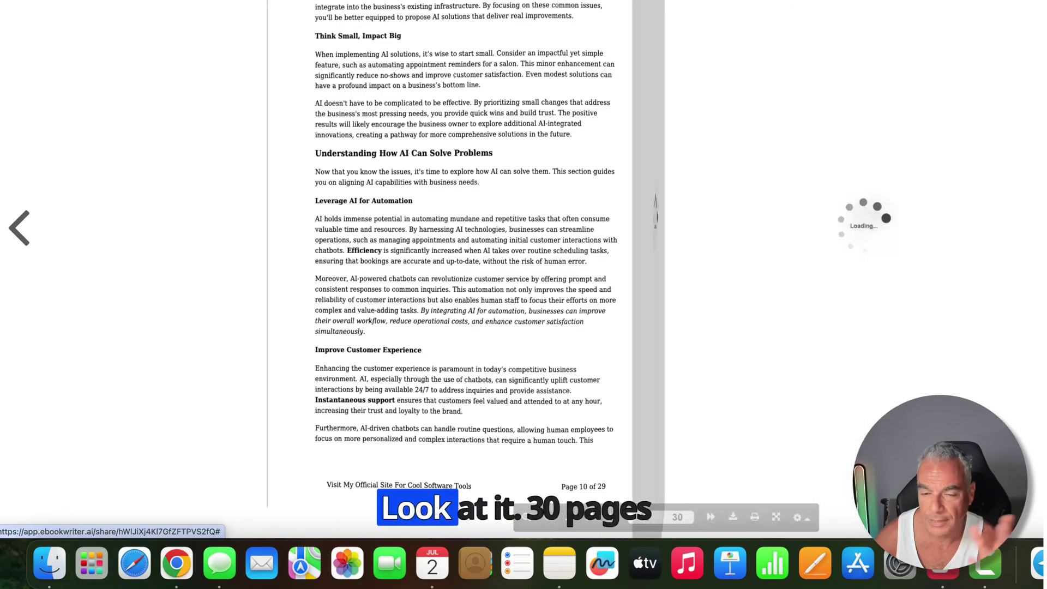
key(Right)
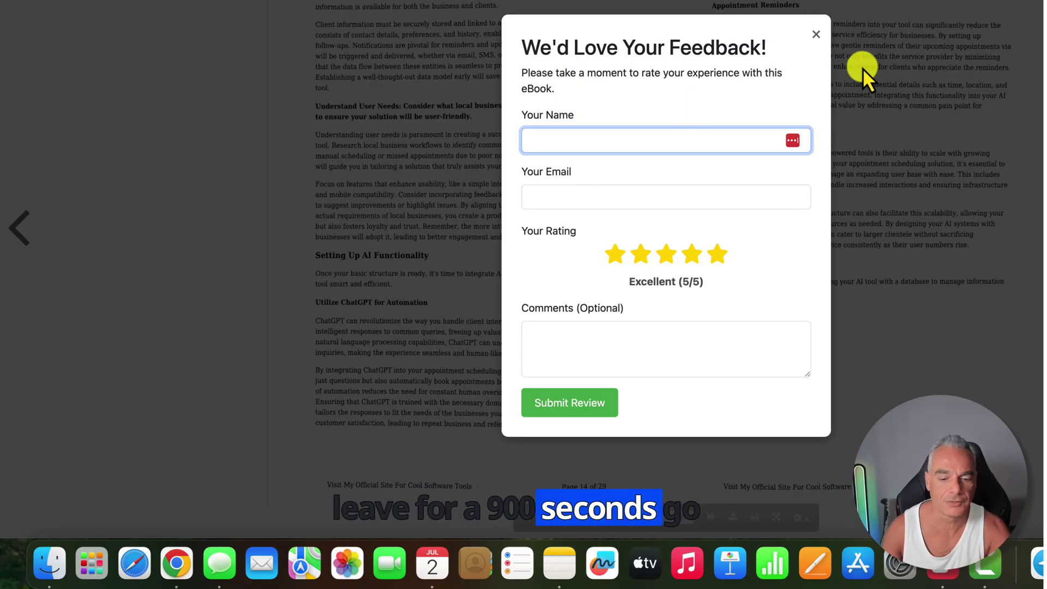
Enter the reviewer name, email and comment, submit the 5/5 review and dismiss the thank-you message
click(682, 136)
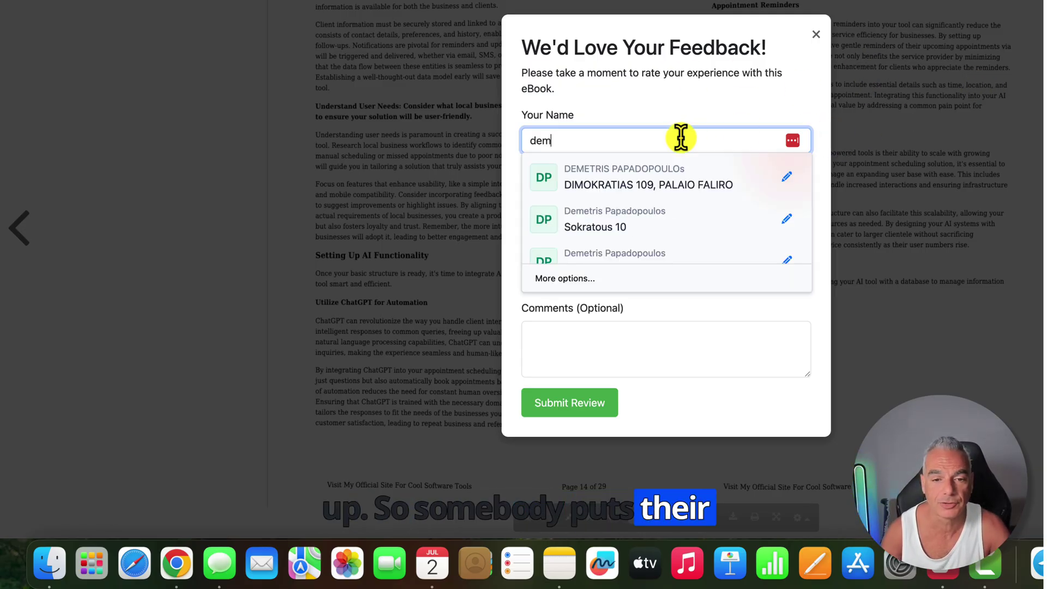
text(etris)
key(Tab)
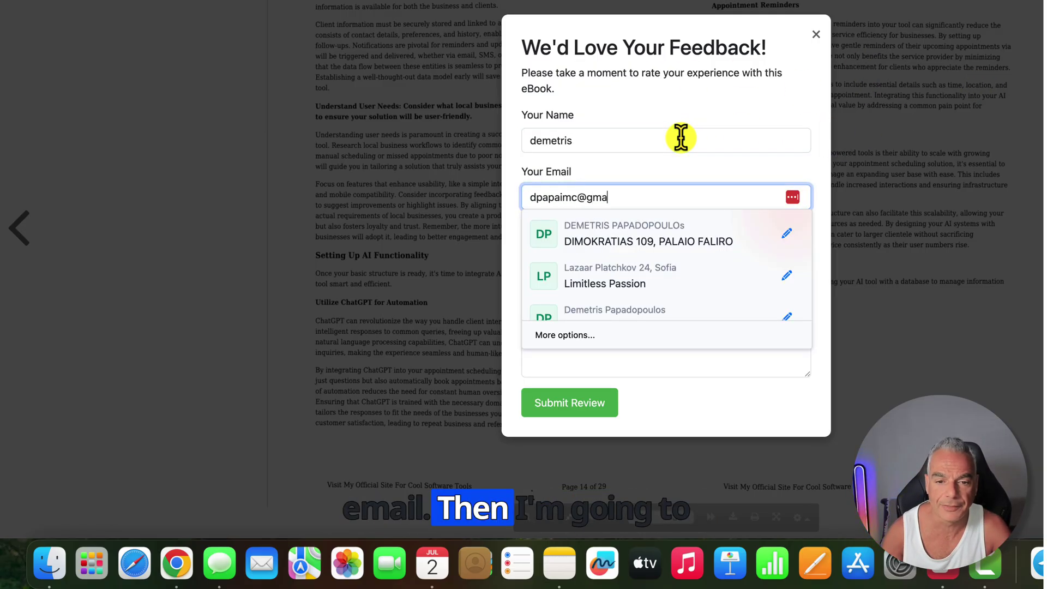
click(732, 127)
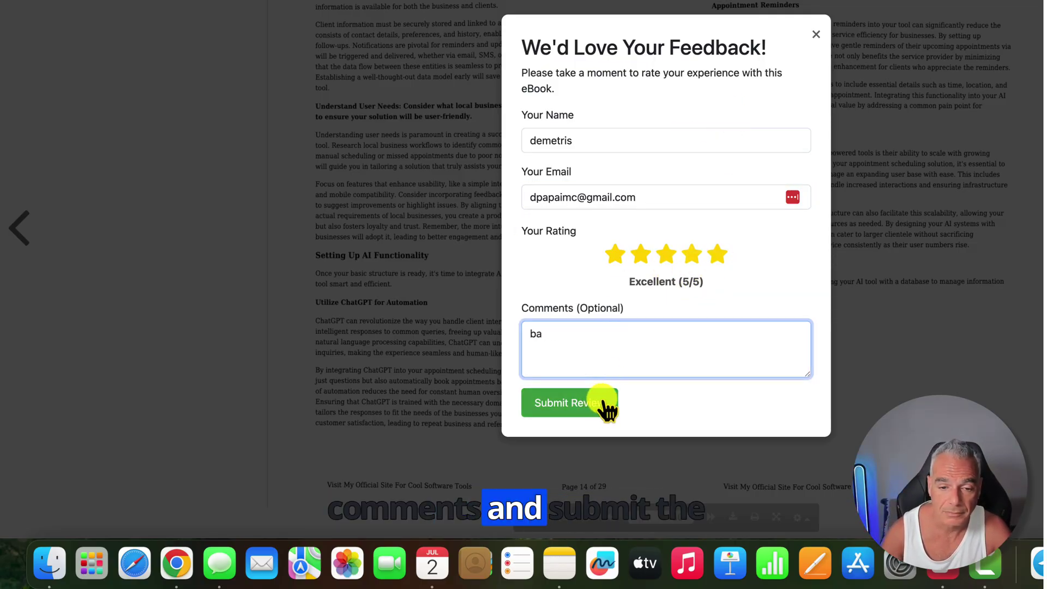
text(h blah)
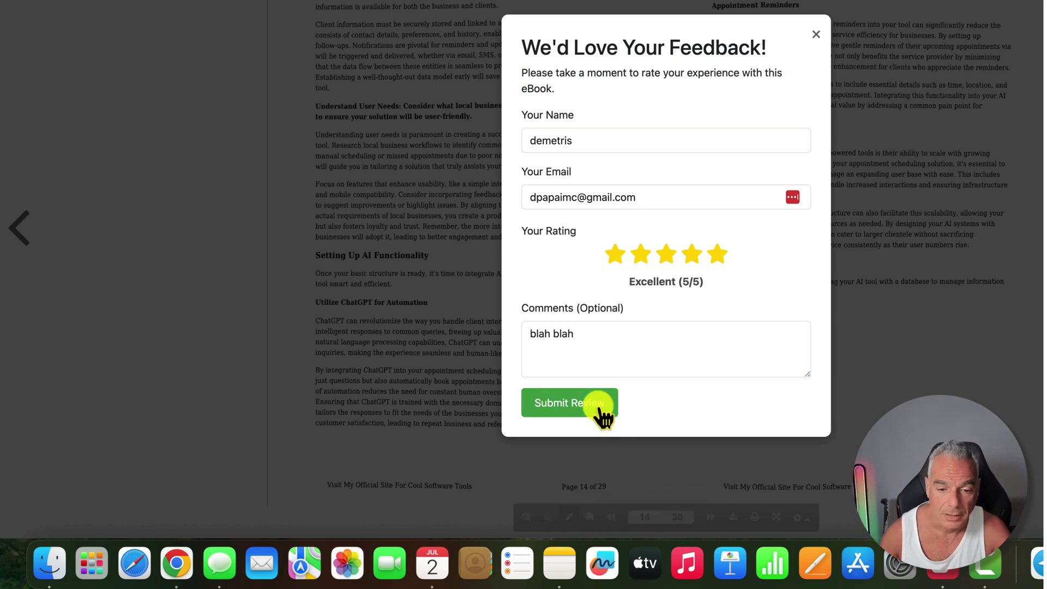
click(602, 409)
click(654, 278)
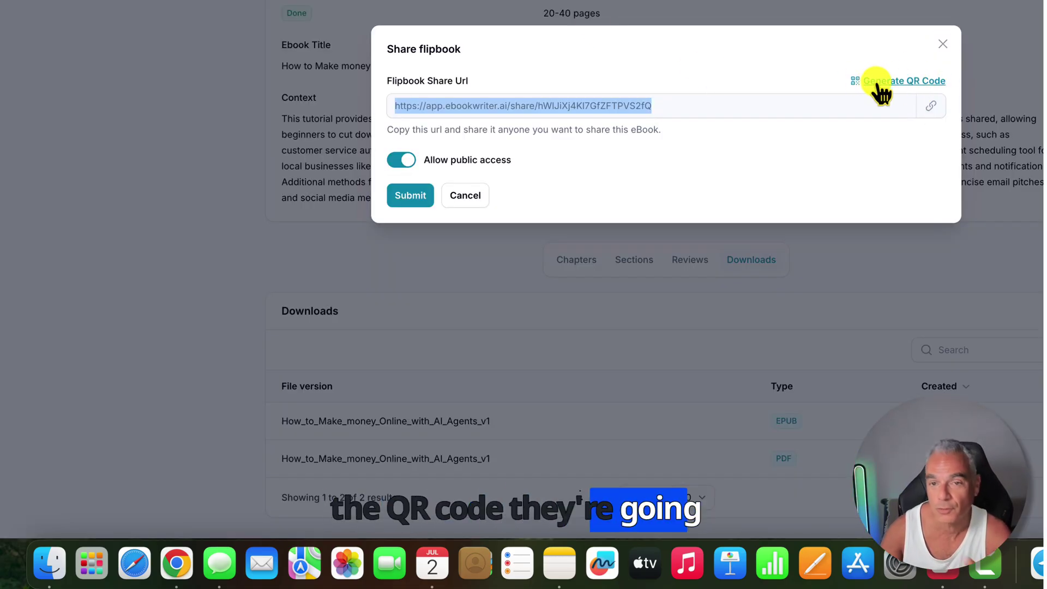
Close the flipbook sharing settings and decline the password prompt to reach the add-ons page
click(940, 115)
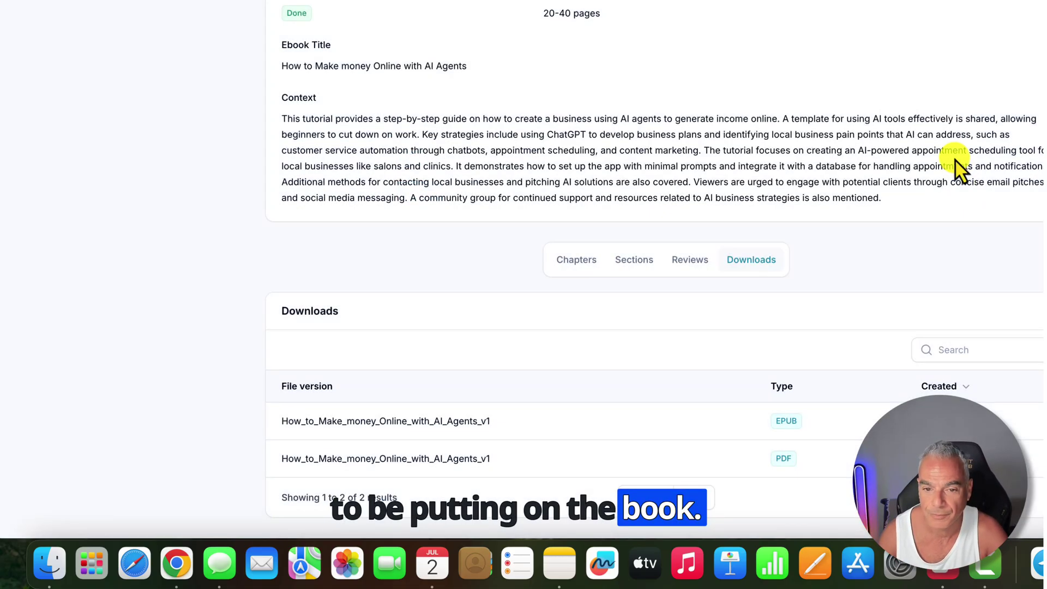
scroll(756, 214, up, 3)
scroll(756, 215, down, 1)
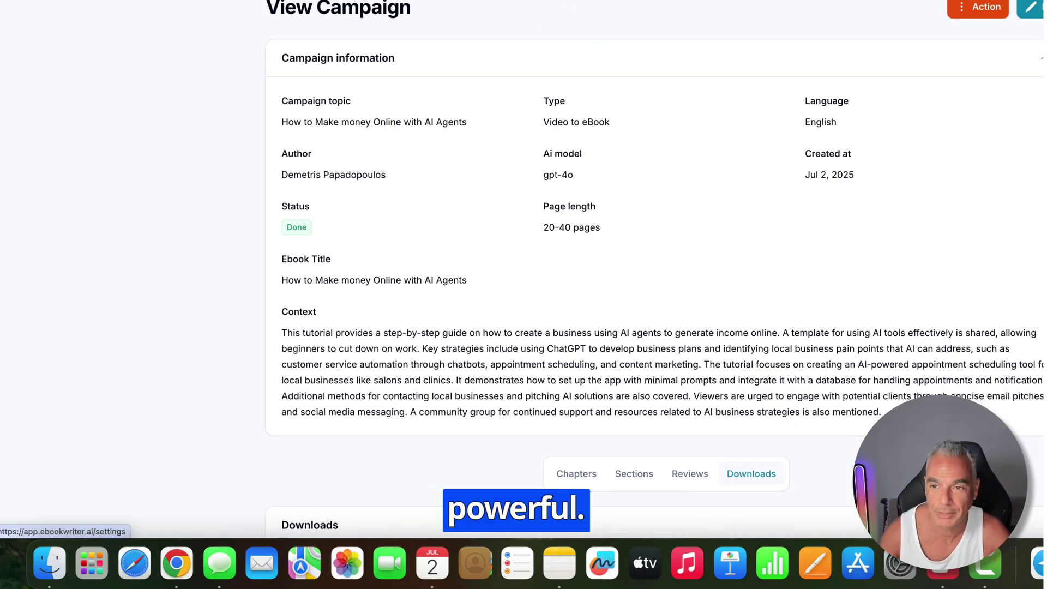
click(908, 97)
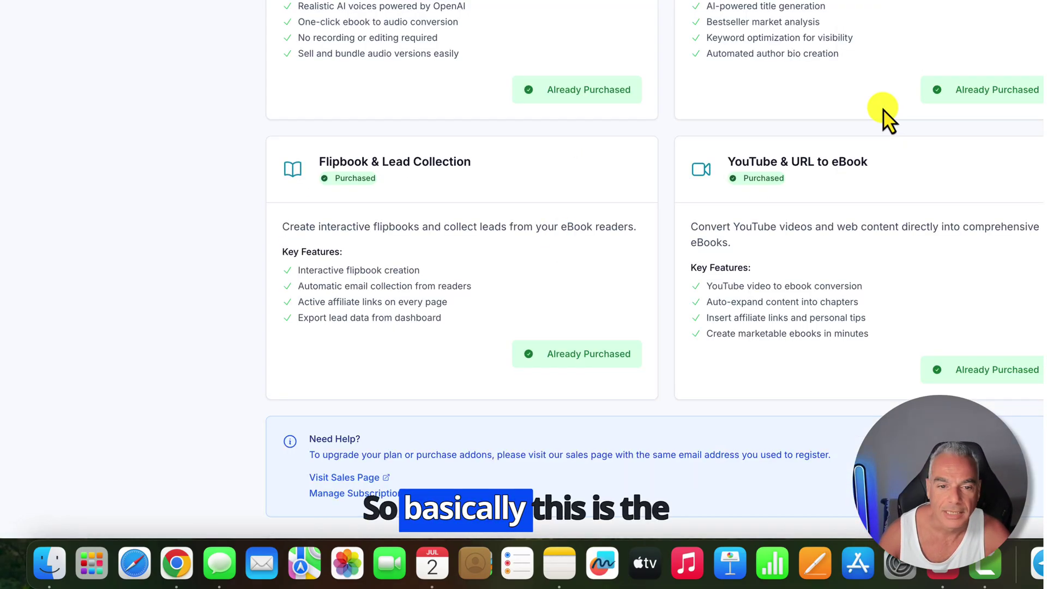
scroll(364, 164, up, 3)
scroll(363, 164, up, 3)
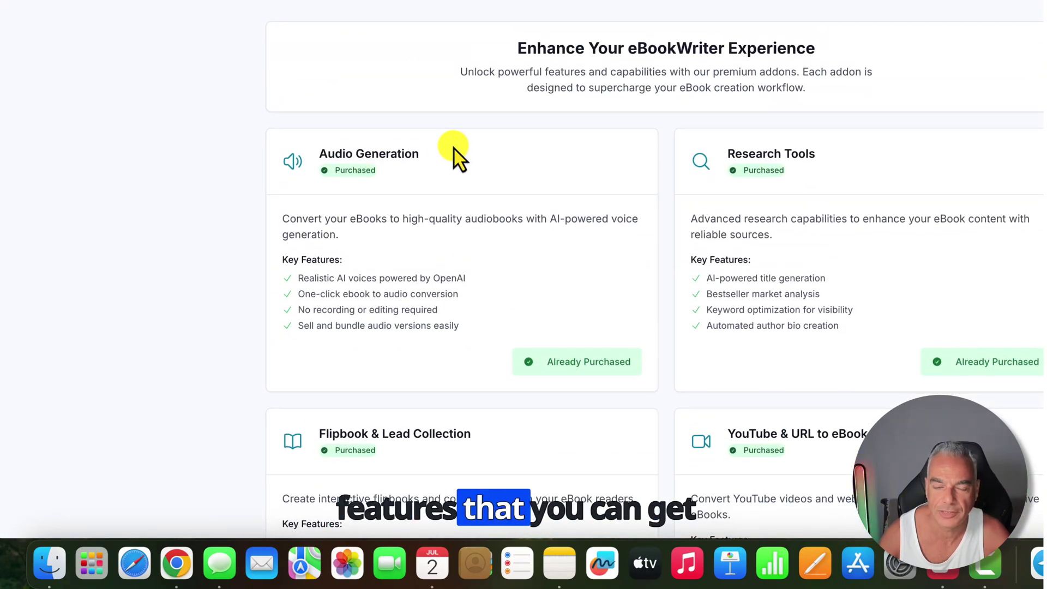
scroll(453, 156, down, 2)
scroll(452, 151, down, 1)
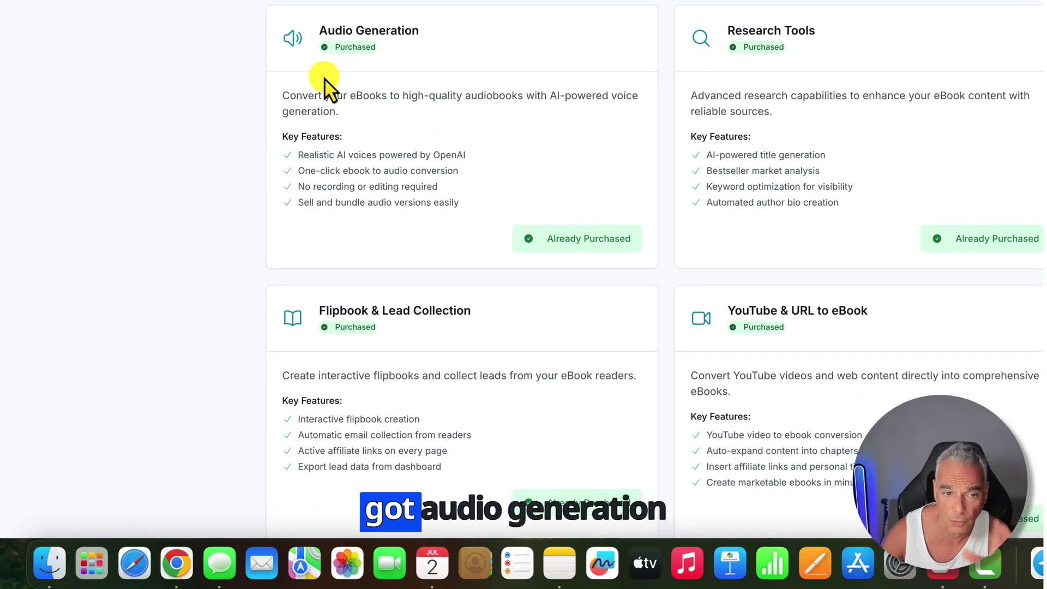
scroll(417, 141, down, 2)
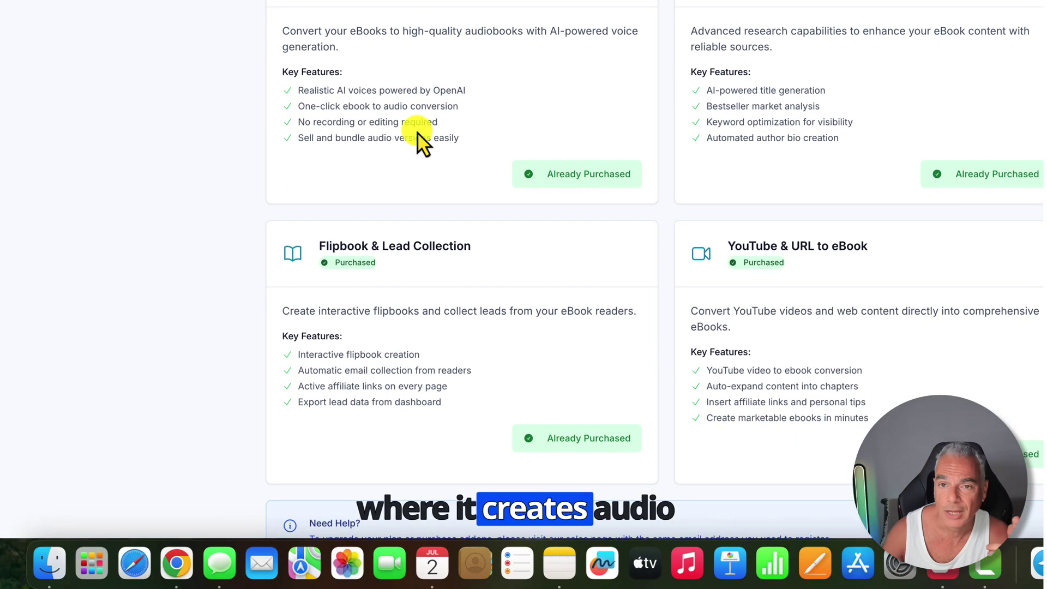
scroll(781, 74, up, 2)
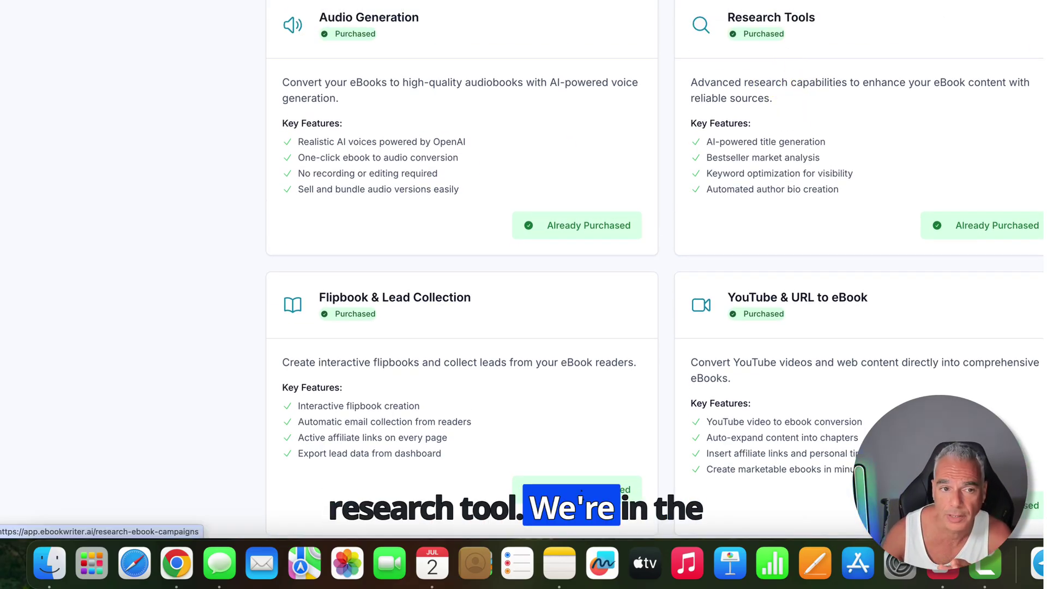
click(781, 74)
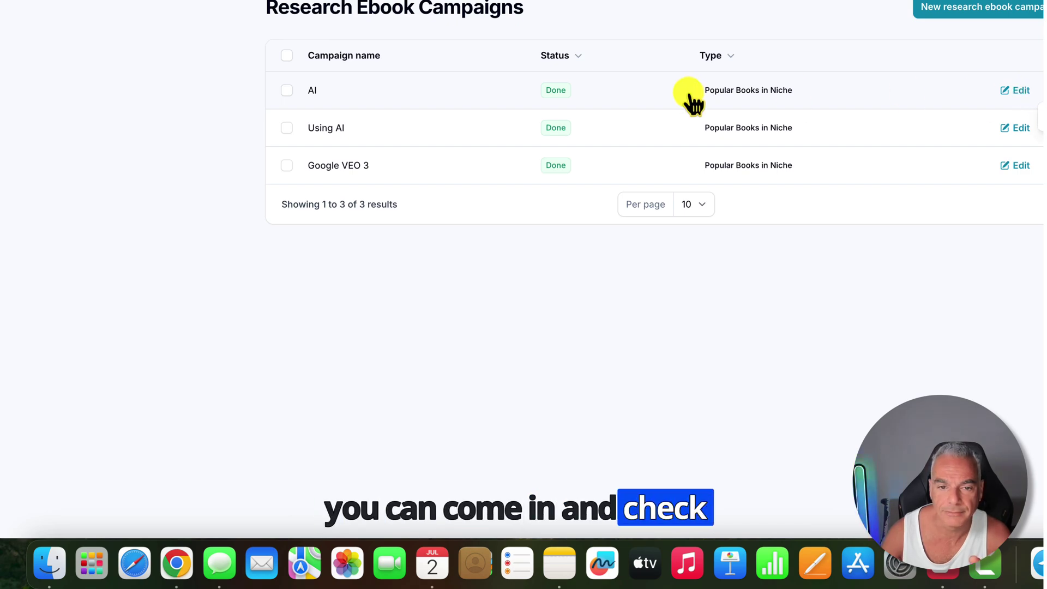
click(306, 95)
scroll(724, 234, down, 5)
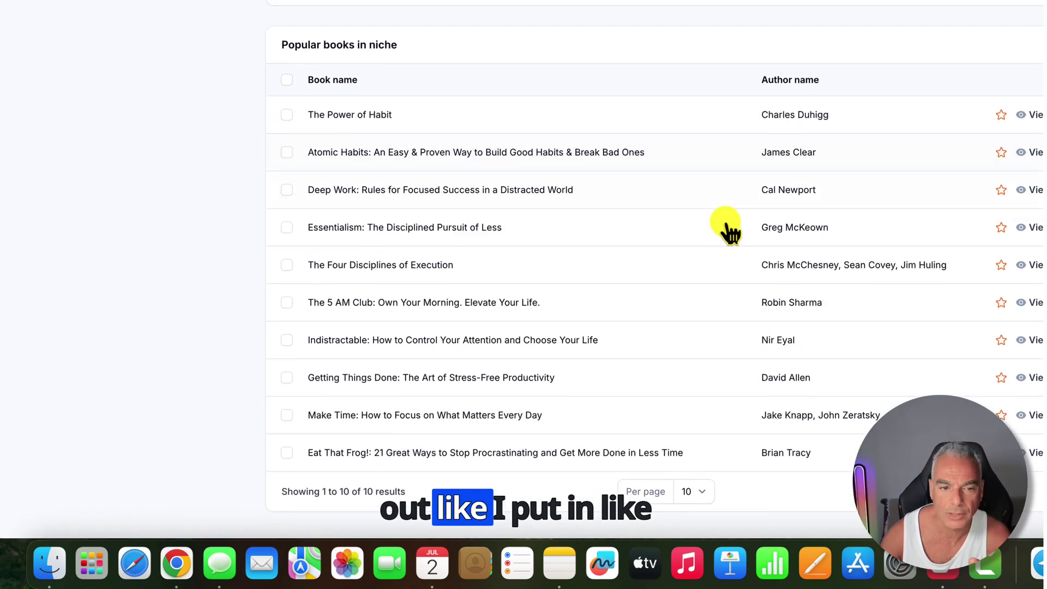
scroll(351, 50, up, 5)
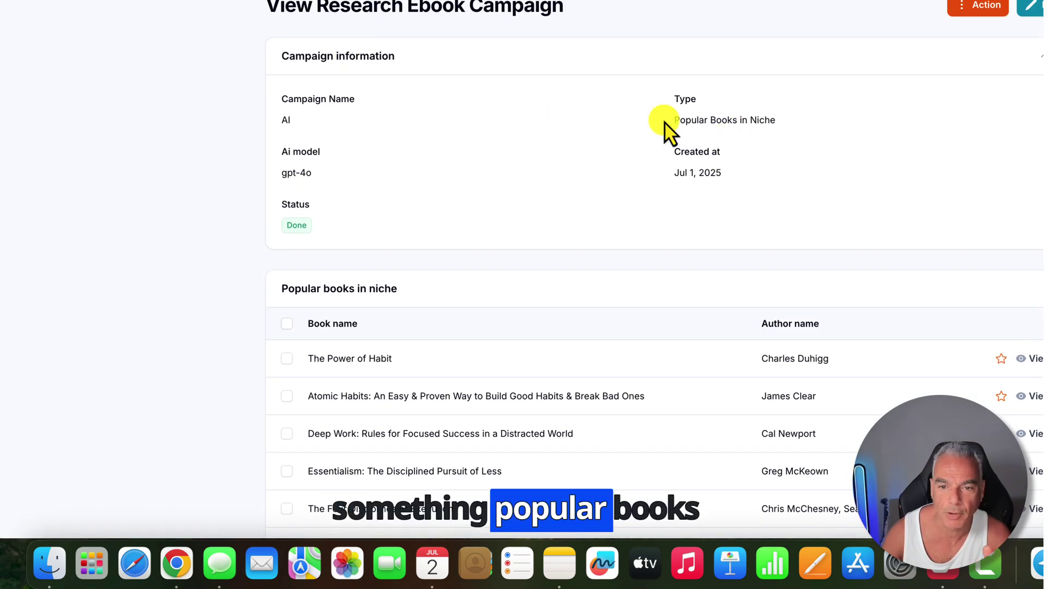
drag(663, 129, 725, 157)
scroll(724, 156, down, 3)
scroll(406, 164, down, 3)
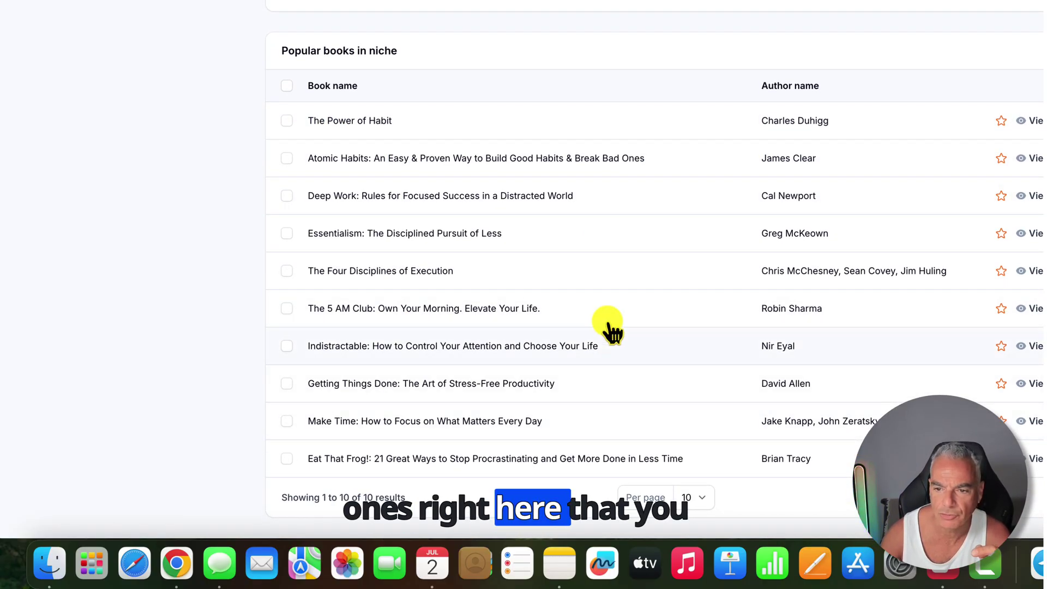
click(1032, 120)
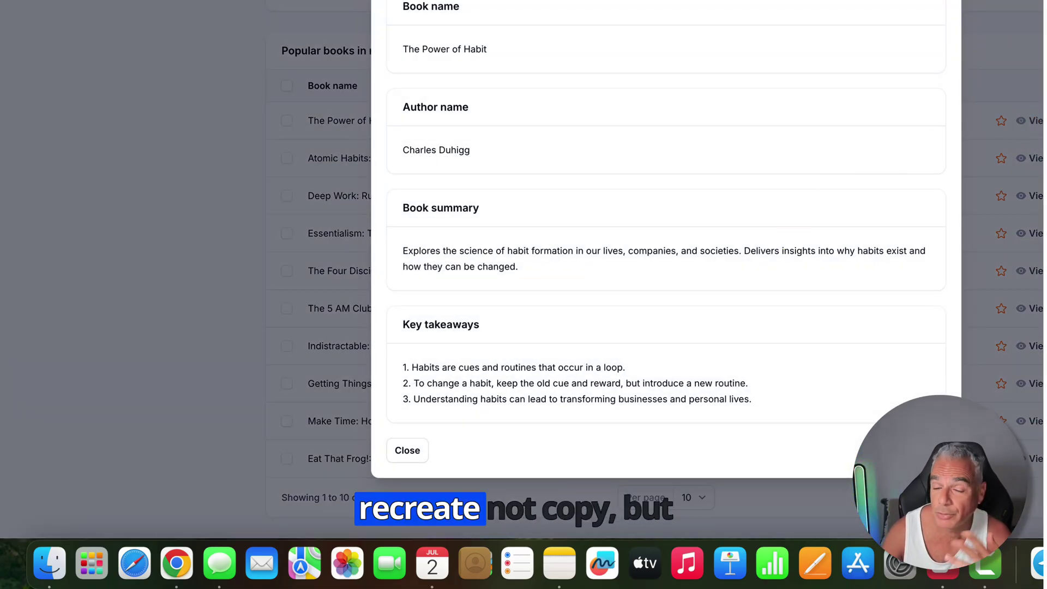
key(Escape)
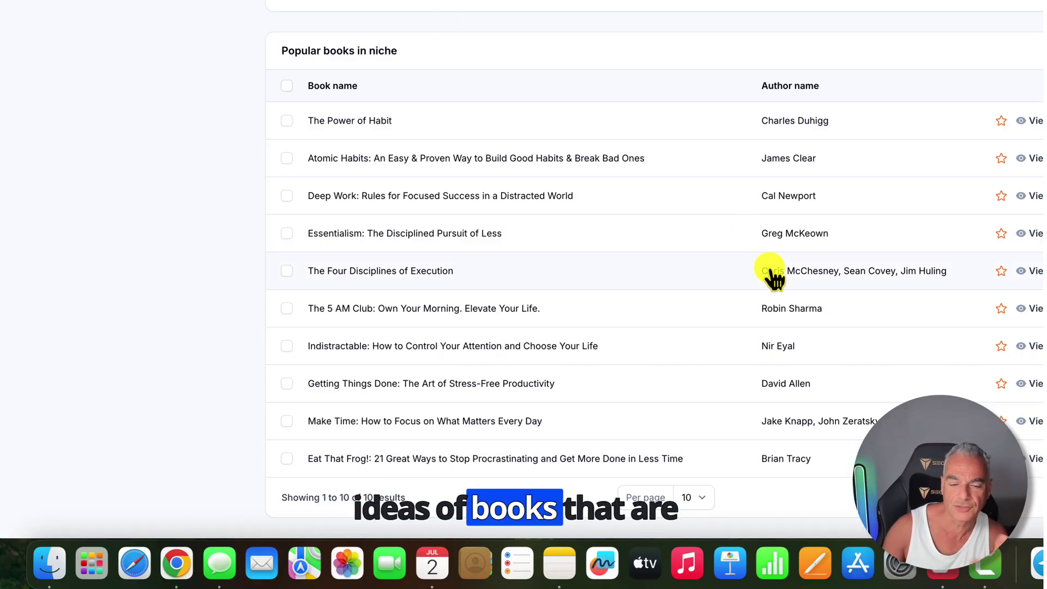
scroll(390, 34, up, 3)
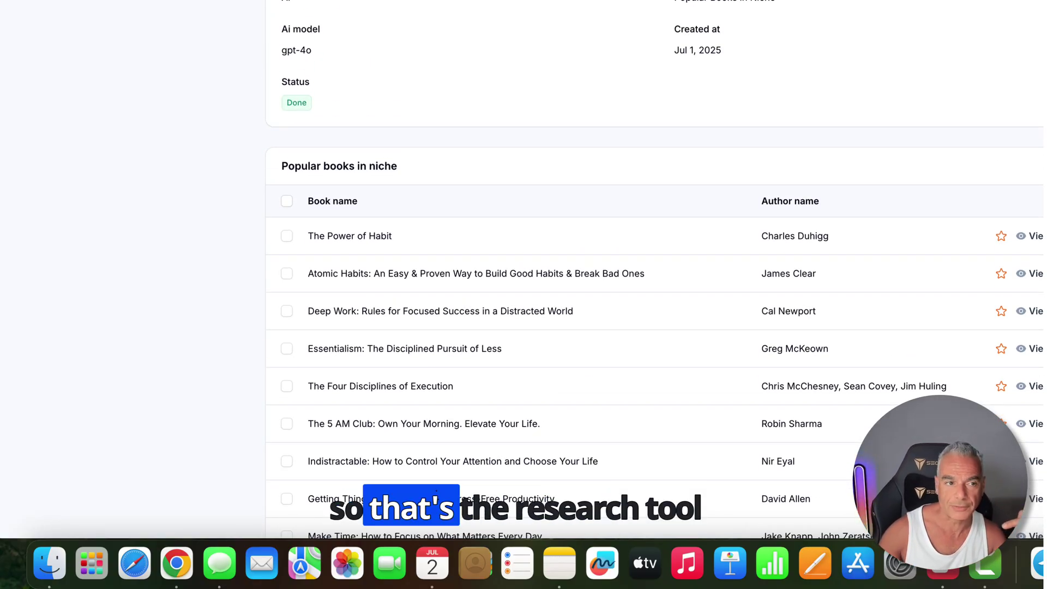
click(503, 3)
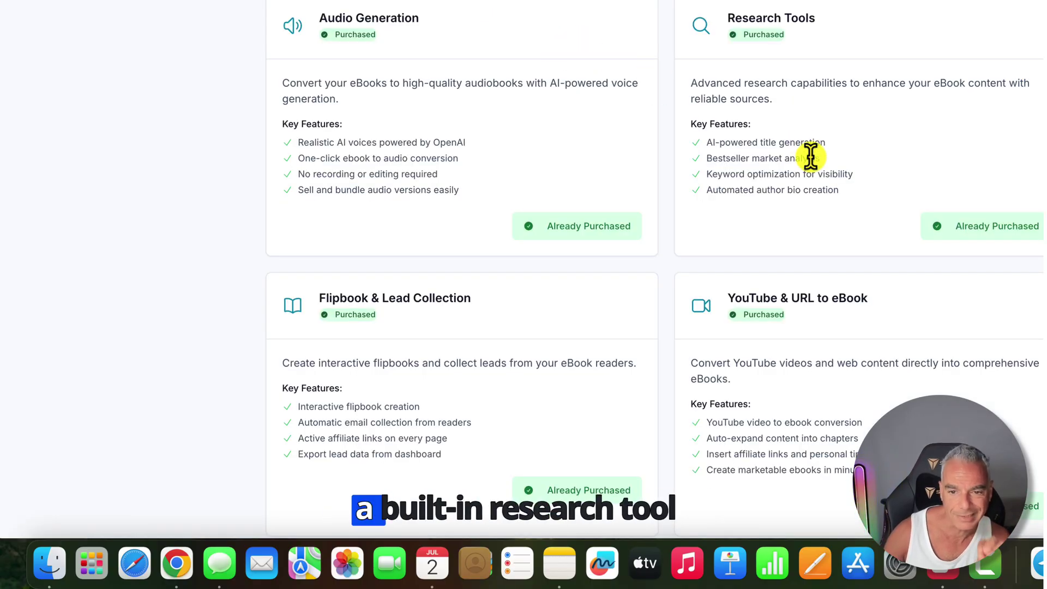
scroll(813, 164, down, 2)
scroll(655, 229, down, 1)
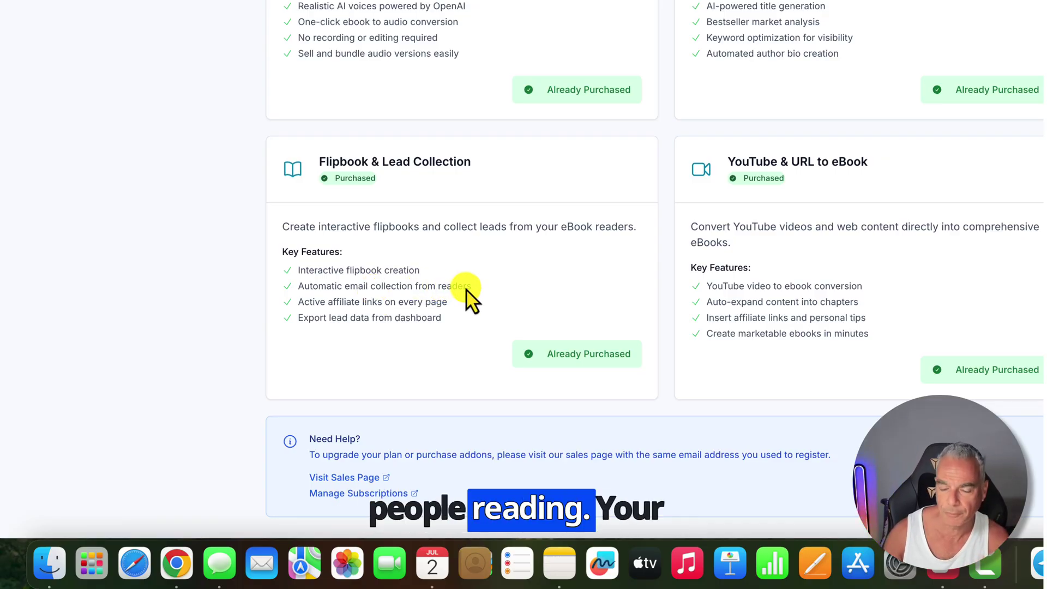
scroll(736, 229, up, 2)
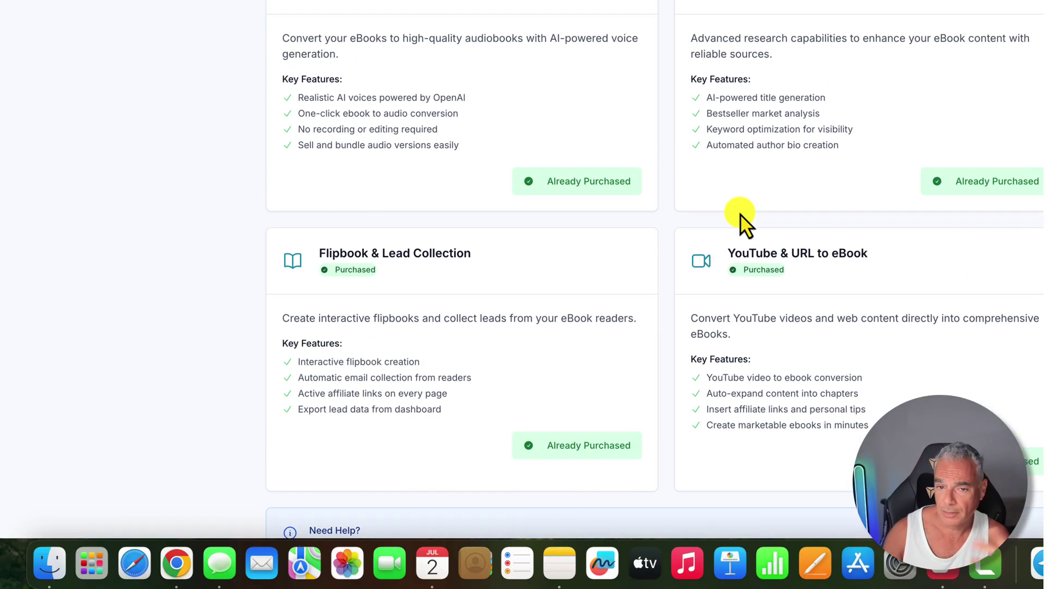
scroll(748, 221, down, 2)
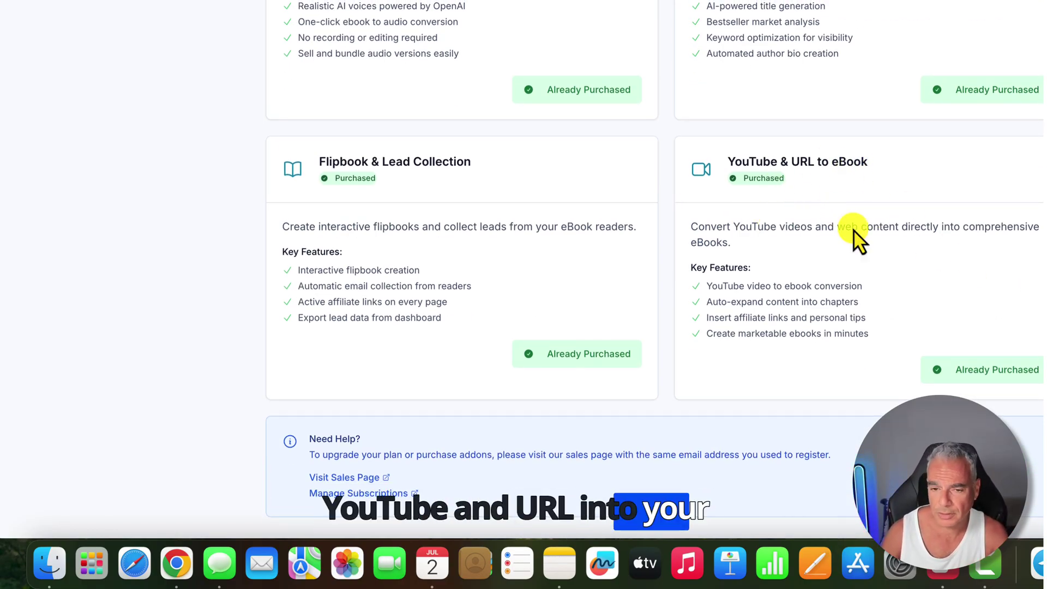
scroll(894, 269, up, 3)
scroll(894, 265, down, 2)
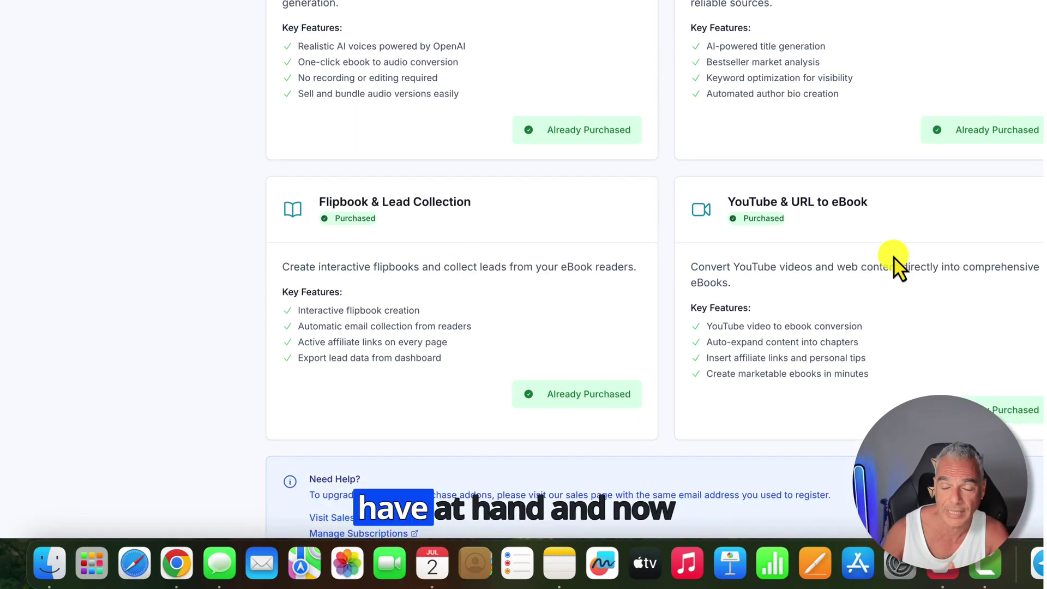
scroll(848, 264, up, 2)
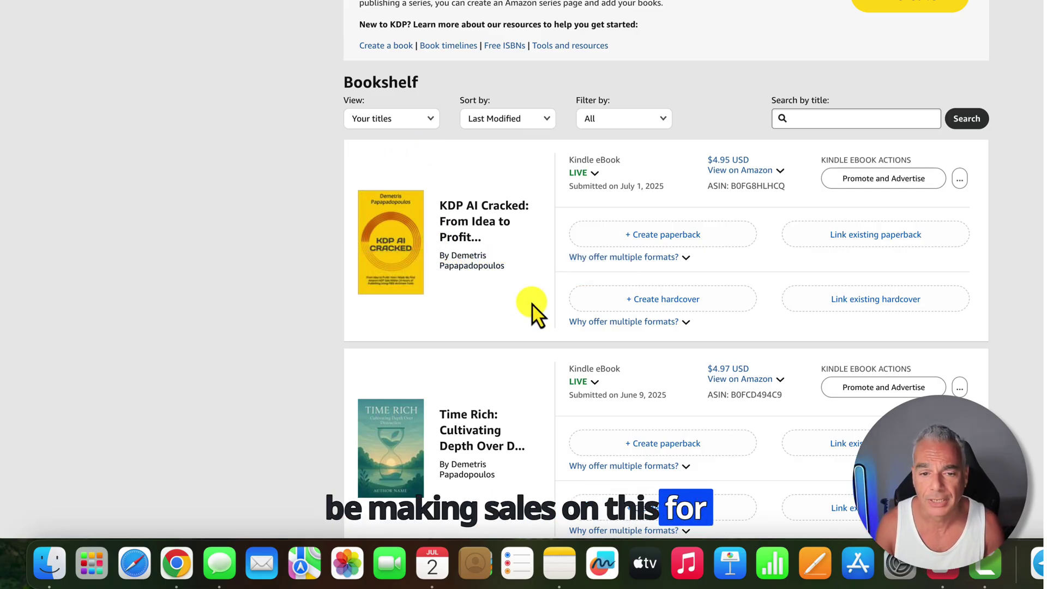
scroll(530, 310, up, 2)
scroll(530, 310, down, 1)
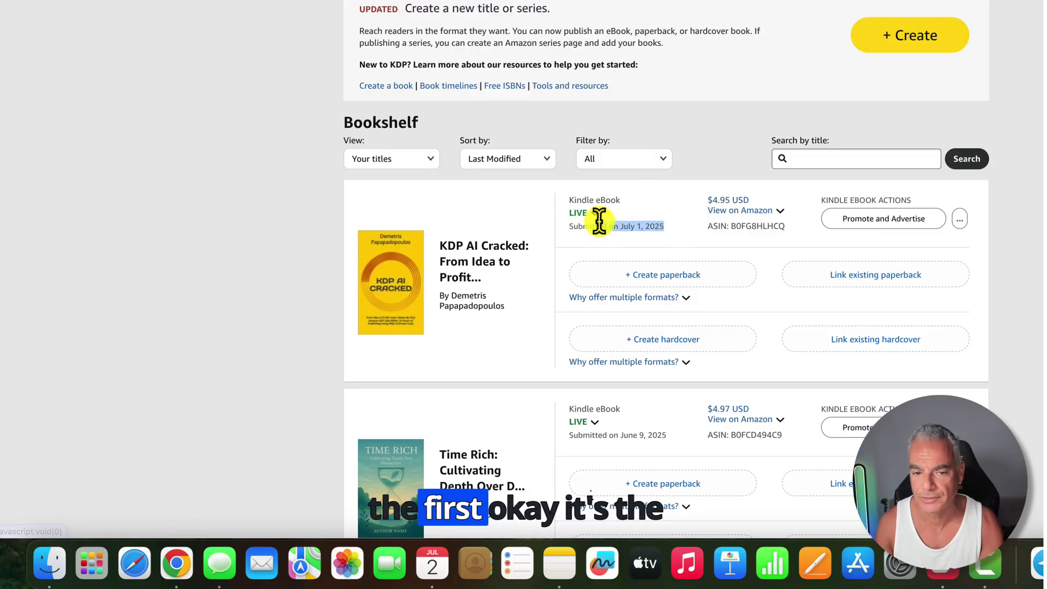
Clear the selected submission date text on the KDP reports dashboard
click(661, 227)
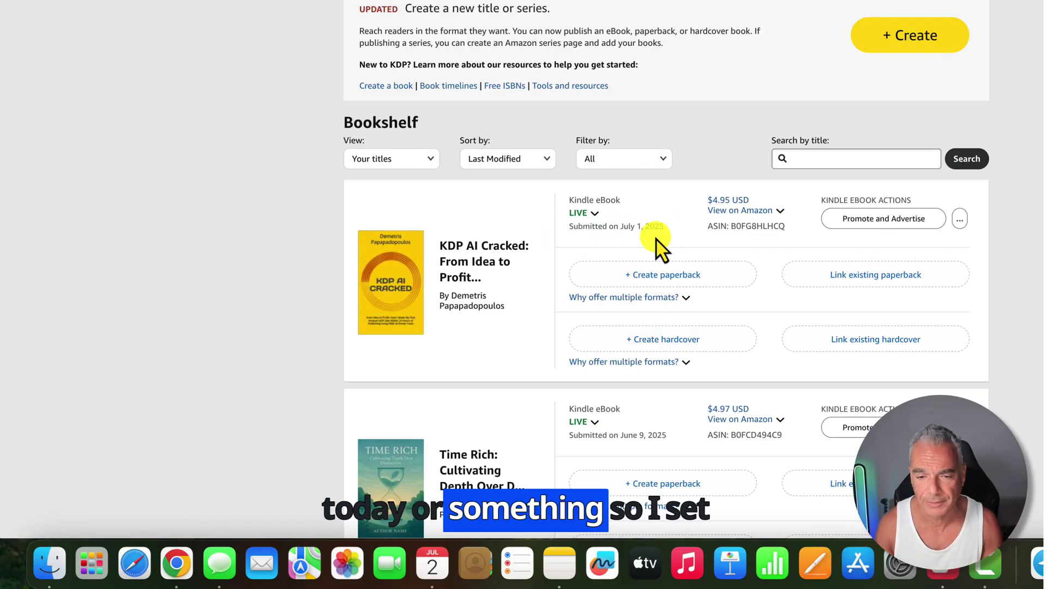
scroll(662, 237, down, 3)
scroll(660, 246, up, 1)
scroll(658, 245, up, 6)
scroll(656, 241, down, 1)
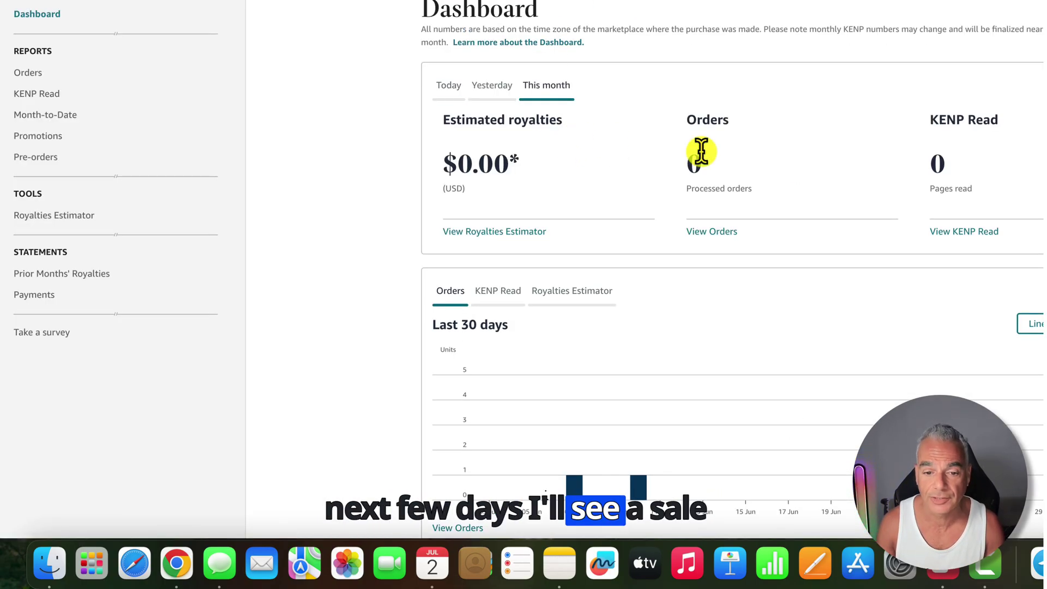
scroll(745, 214, down, 2)
scroll(870, 108, up, 2)
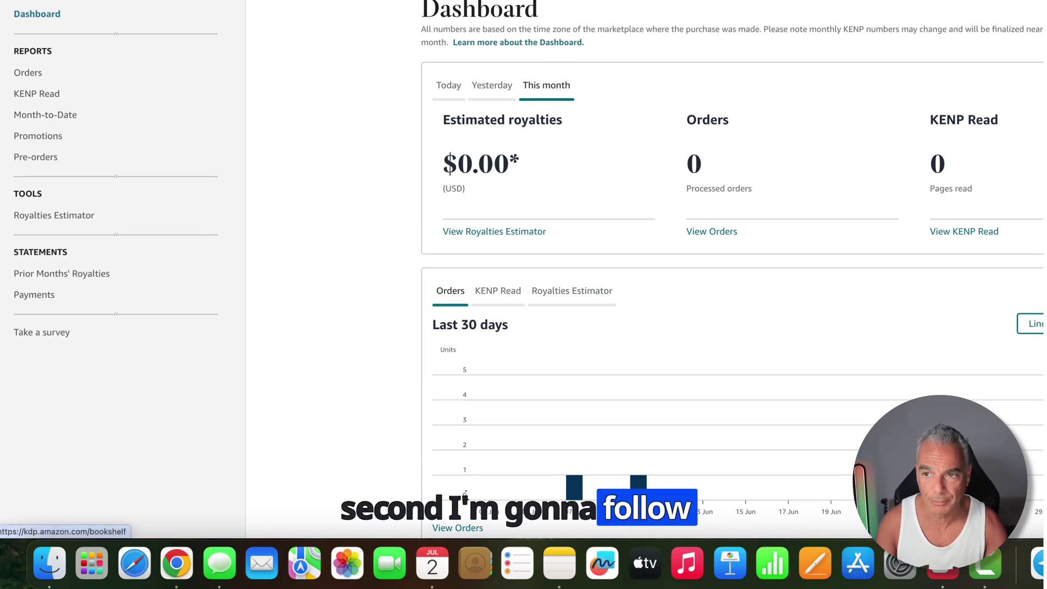
scroll(340, 98, down, 4)
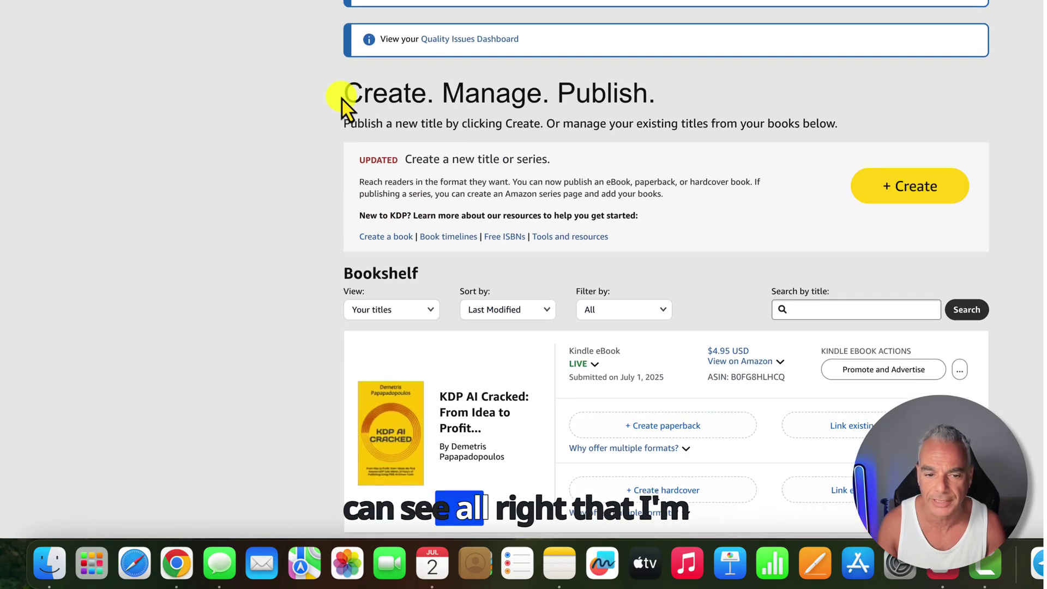
scroll(340, 98, down, 3)
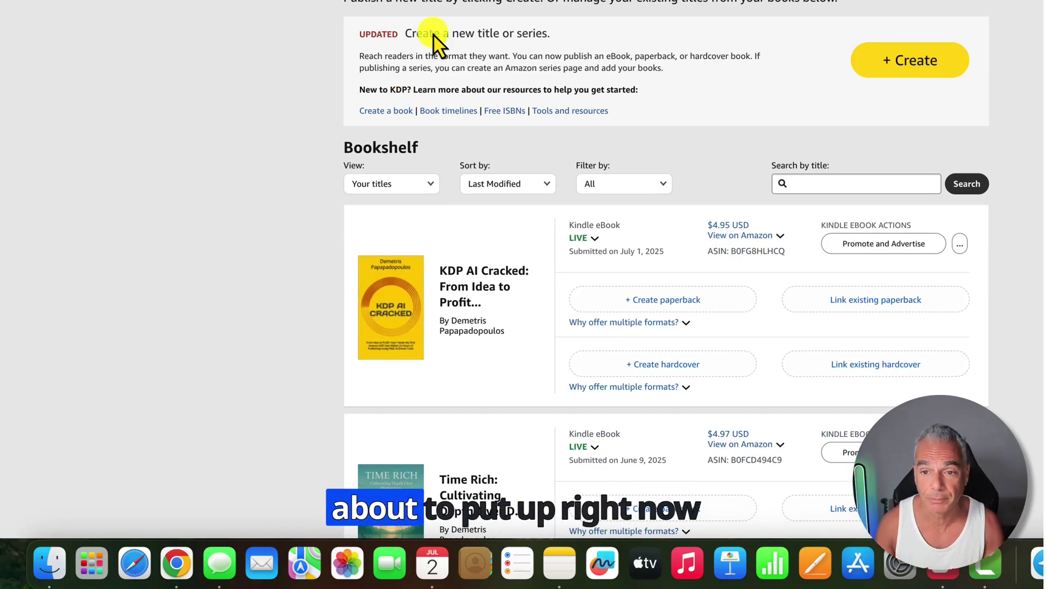
Create a new Kindle eBook titled How to Make money Online with AI Agents and select the category instructions text to copy
click(936, 72)
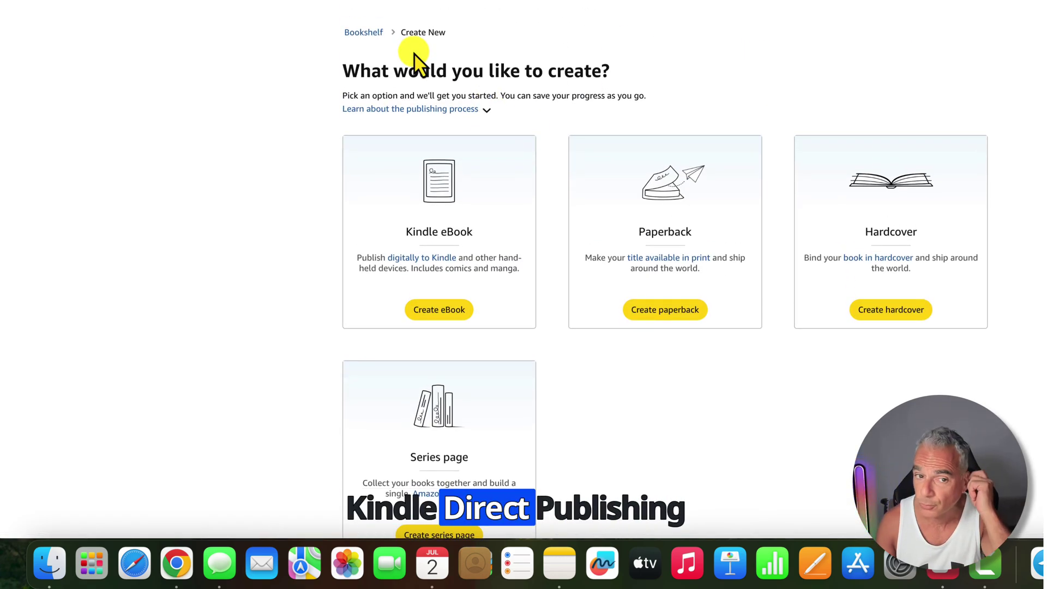
scroll(421, 65, down, 2)
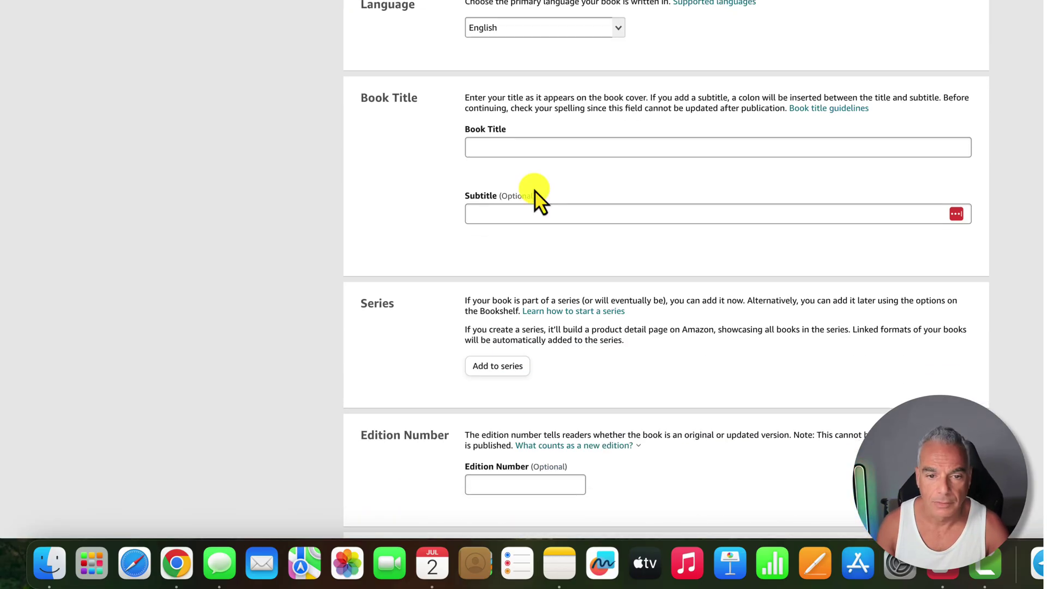
click(543, 146)
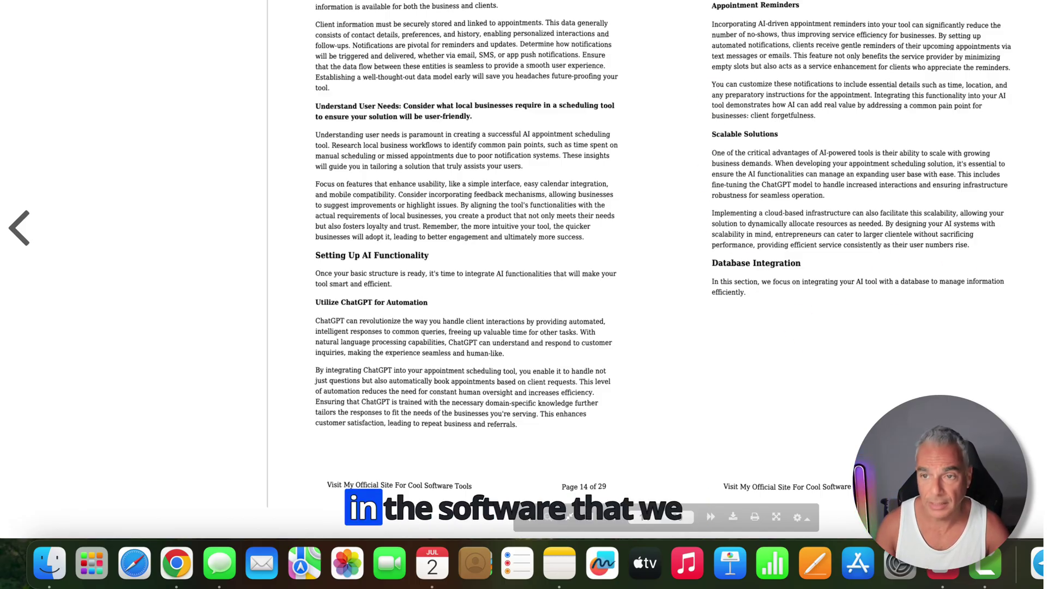
text(How to Make money Online with AI Agents)
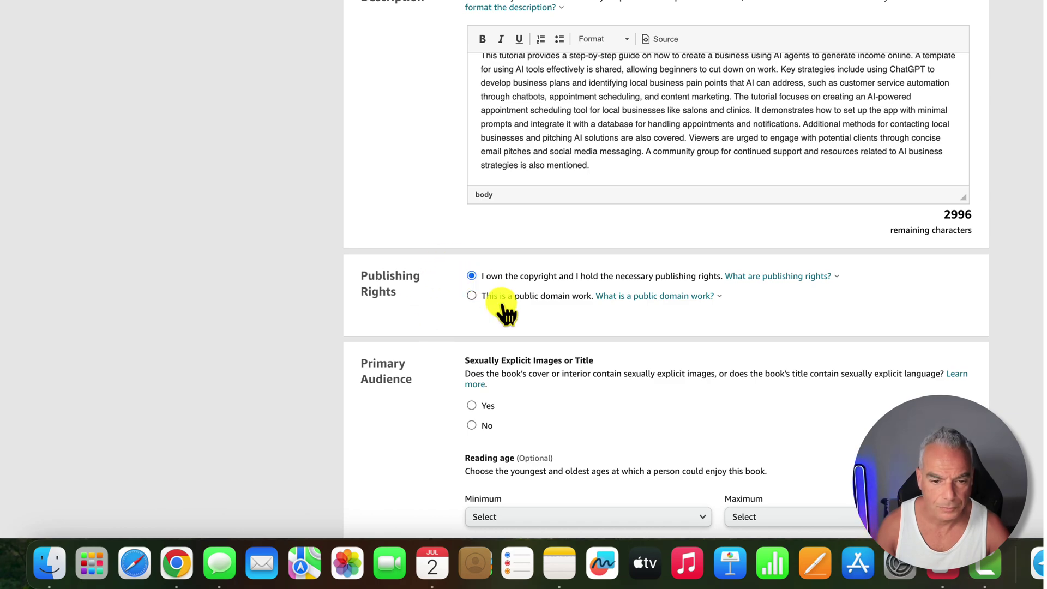
scroll(505, 309, down, 3)
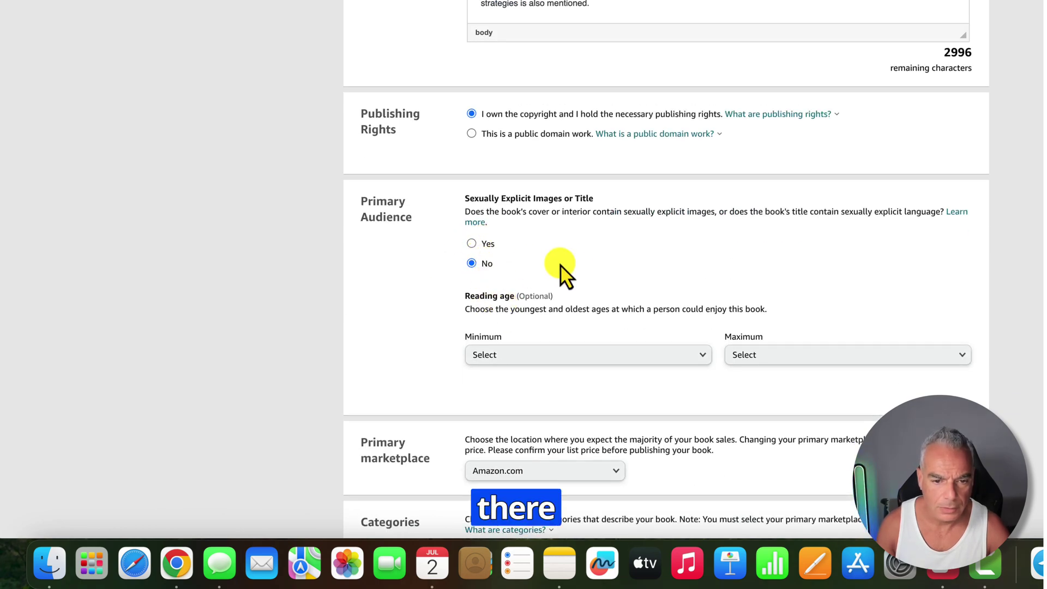
scroll(560, 264, down, 3)
scroll(553, 281, down, 3)
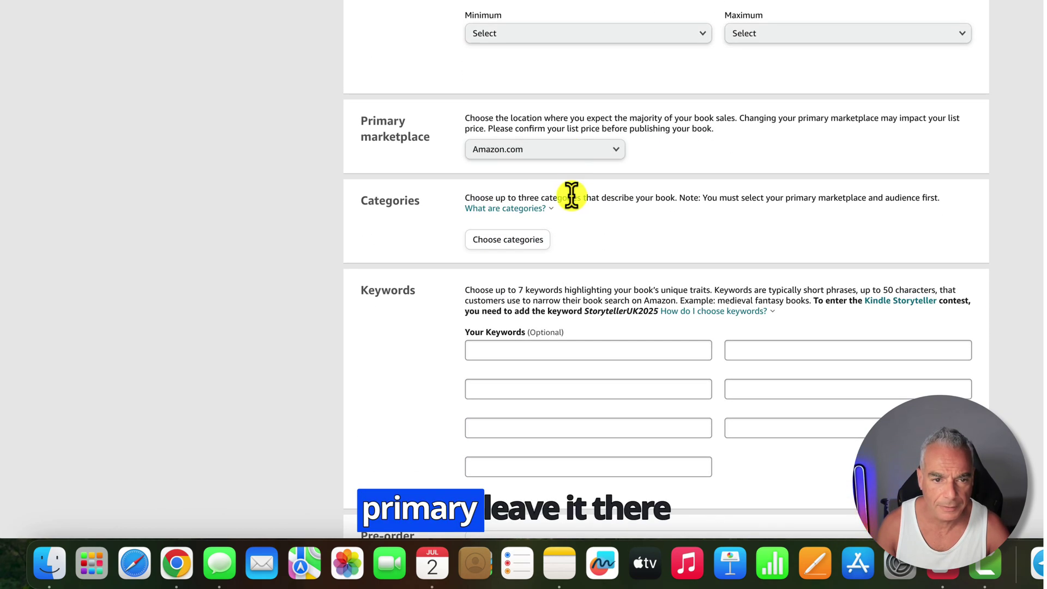
scroll(570, 195, down, 2)
scroll(627, 164, down, 1)
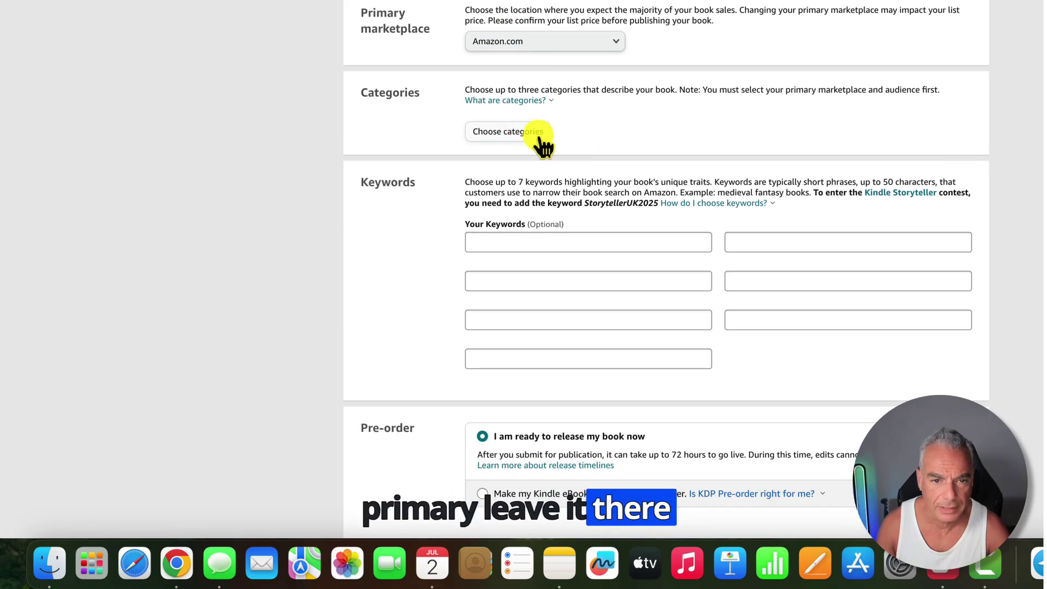
click(531, 139)
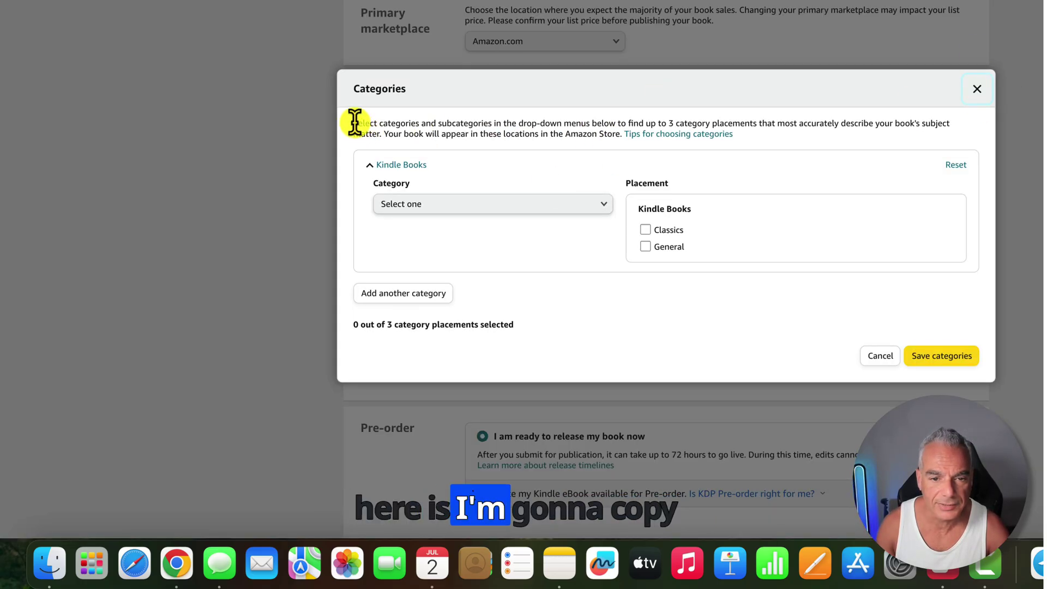
drag(354, 123, 748, 178)
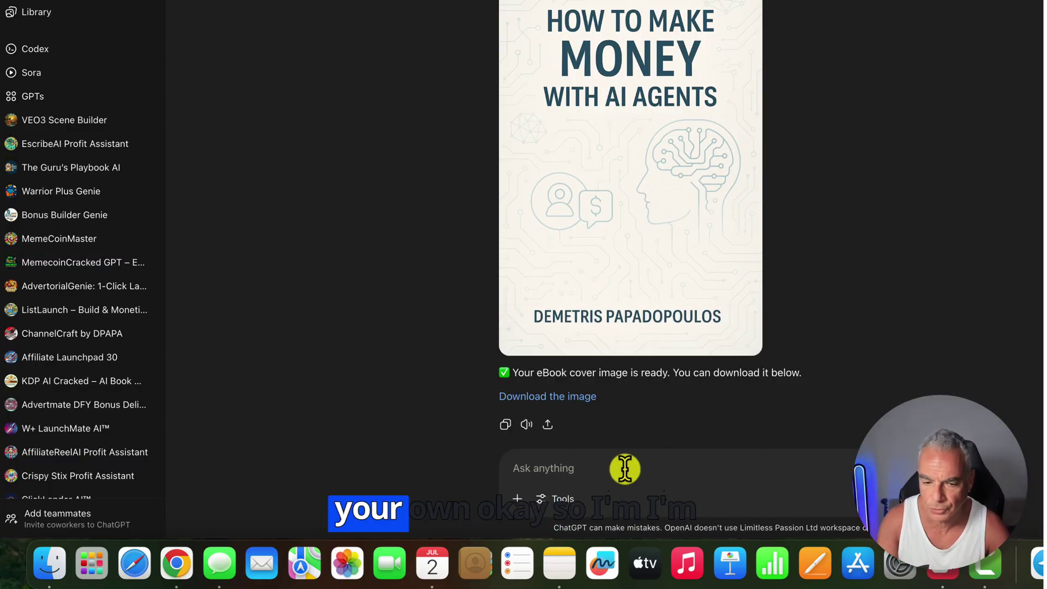
Paste the category instructions into ChatGPT, request categories and keywords, and return to the KDP window
key(super+v)
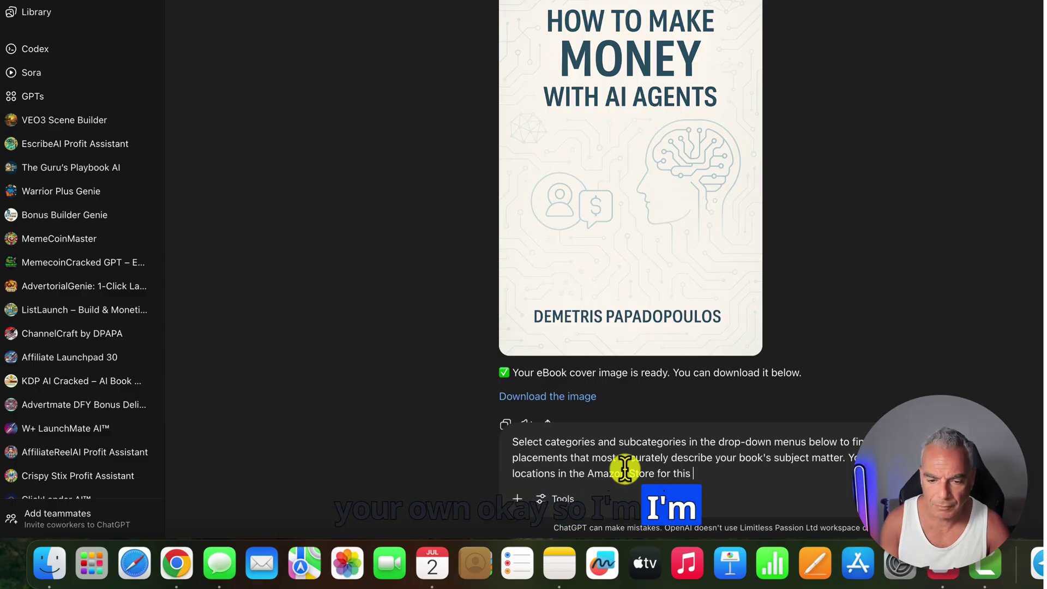
text(lease choose the)
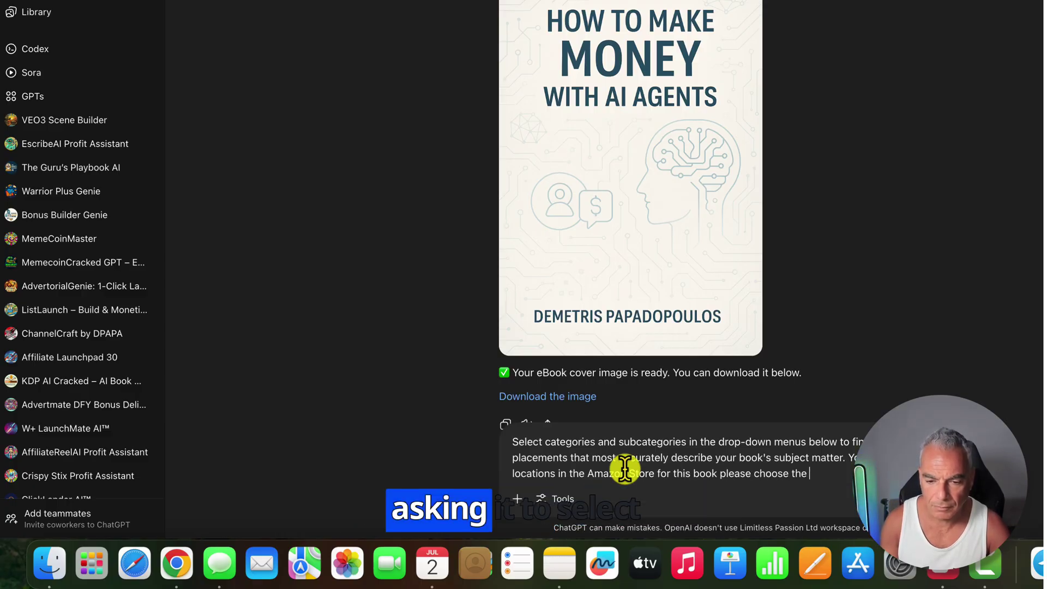
text( categorie)
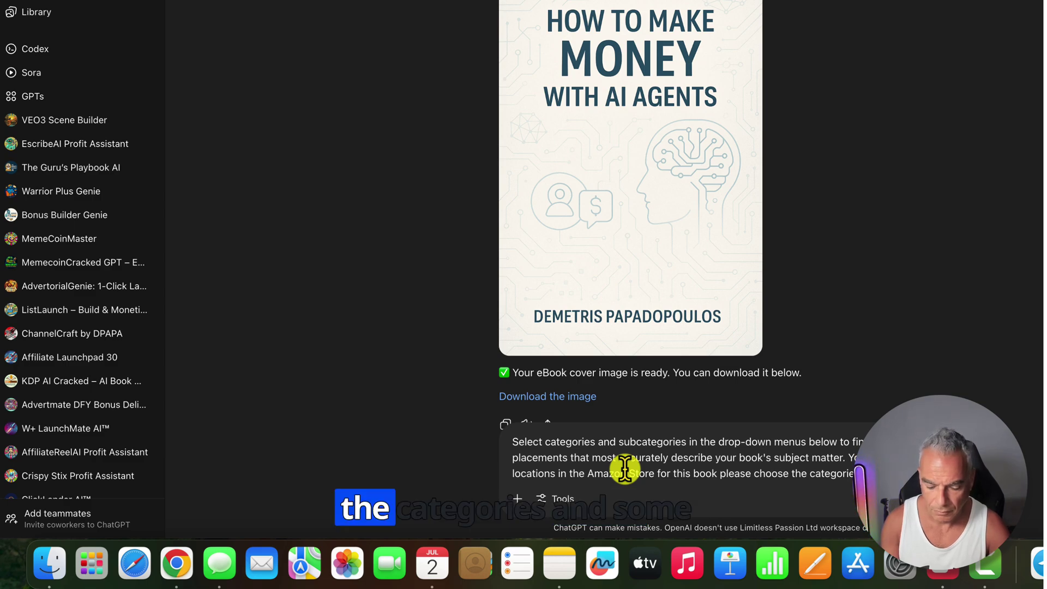
text(keywords based on the)
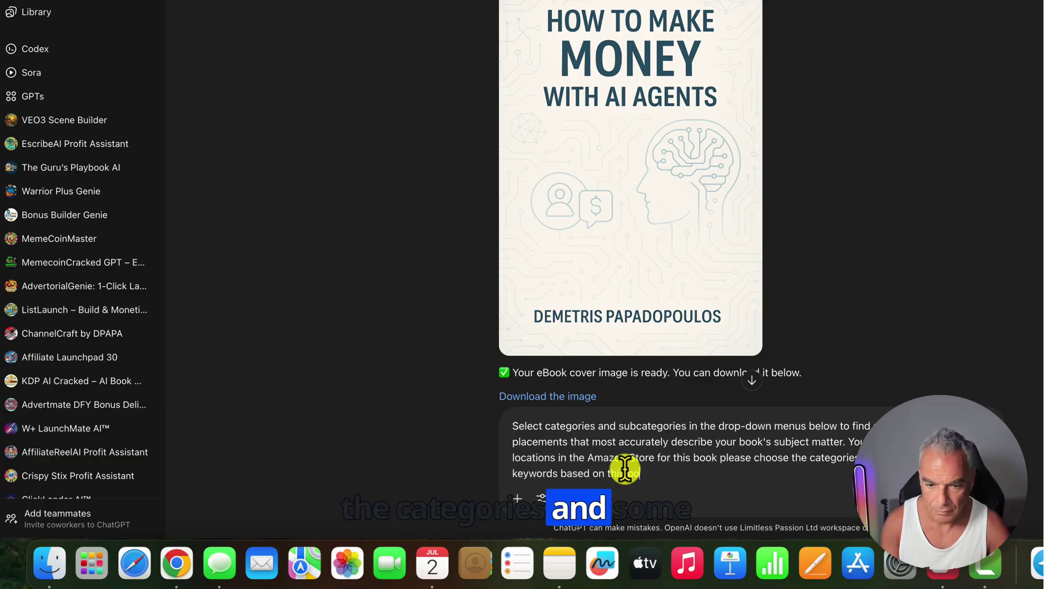
key(Return)
scroll(754, 108, up, 1)
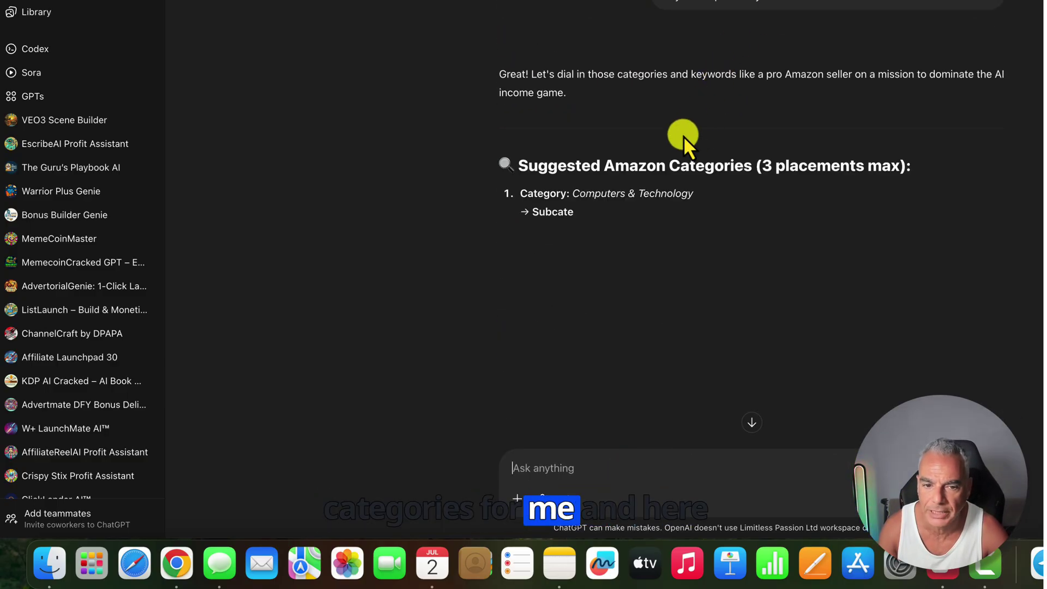
scroll(682, 133, down, 1)
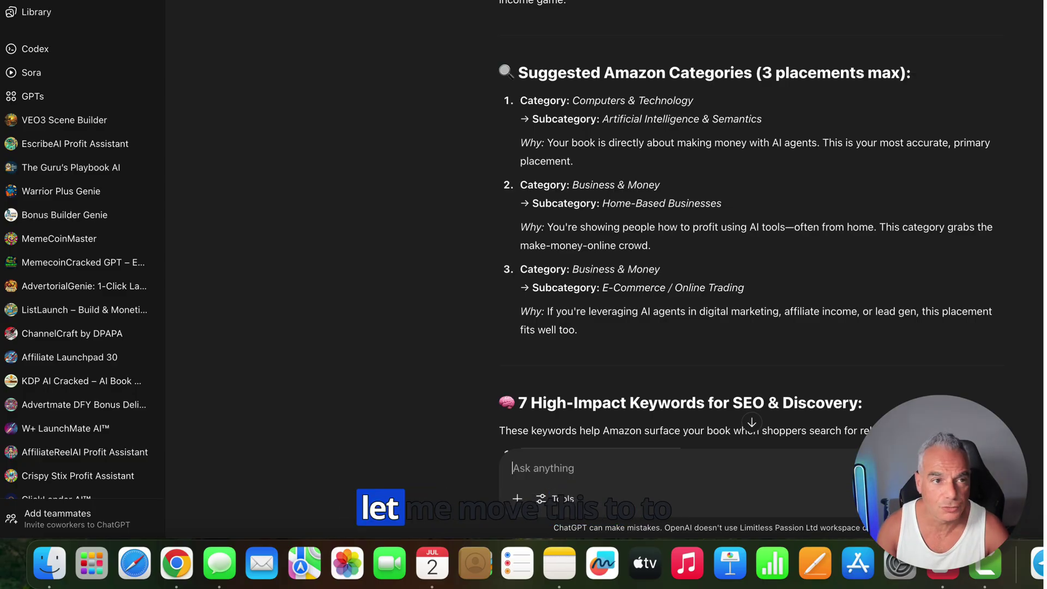
key(super+Tab)
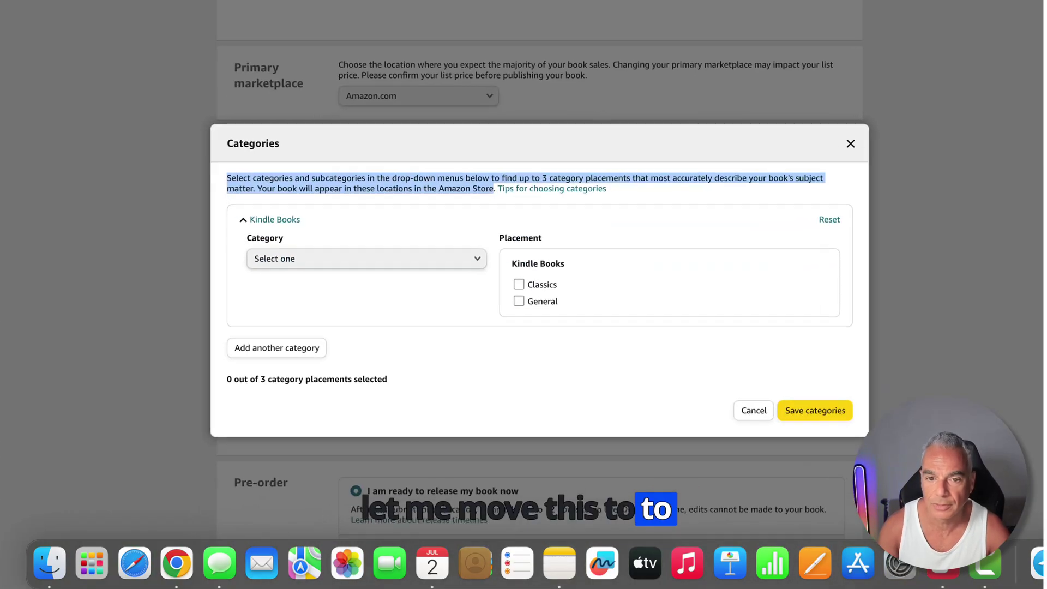
Place the book in Computers & Technology > Computer Science > Artificial Intelligence > AI & Semantics
click(454, 205)
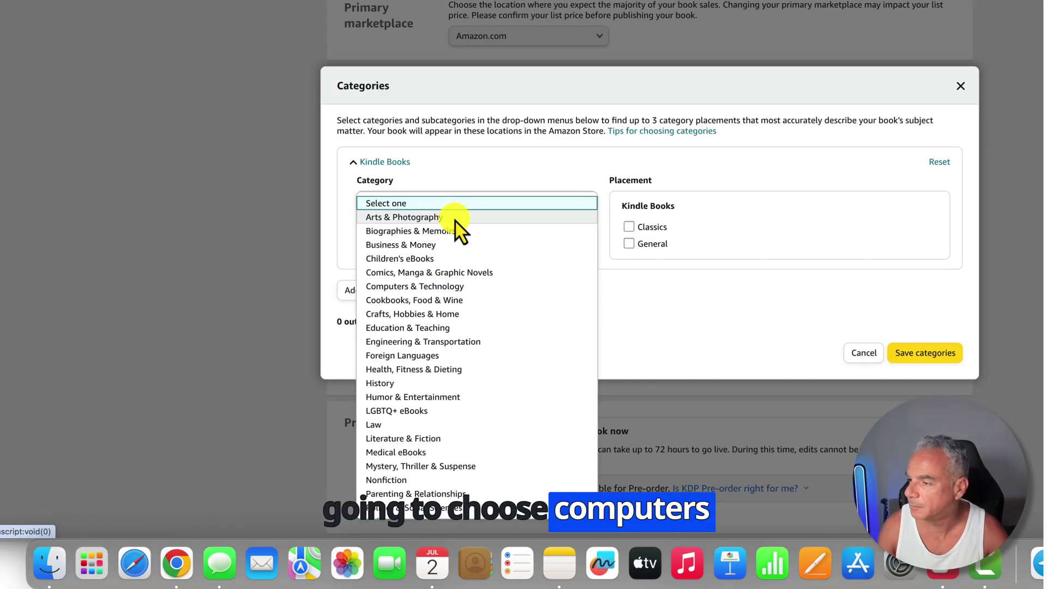
click(470, 286)
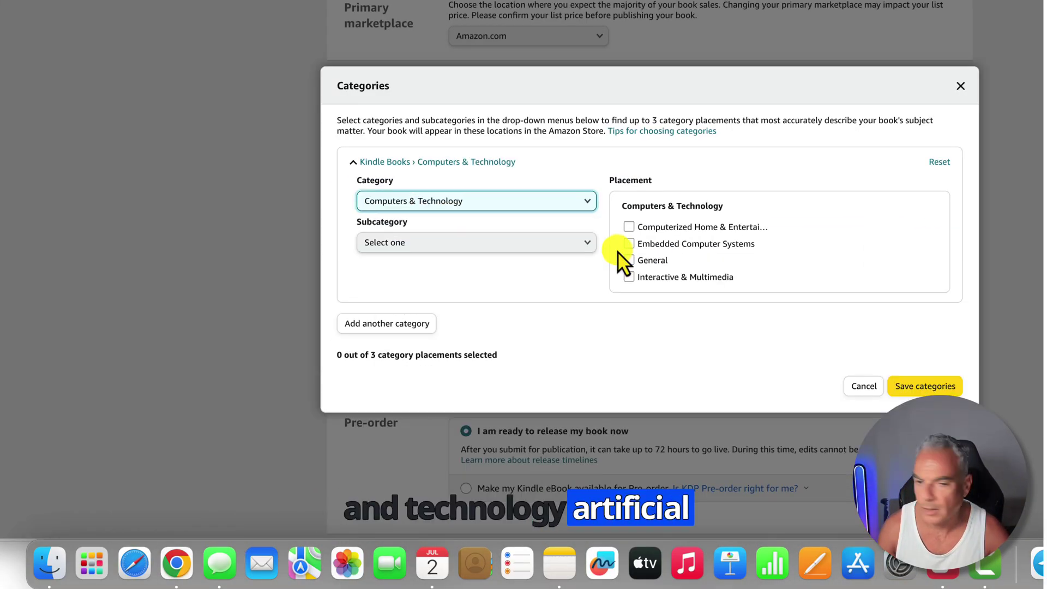
click(499, 247)
click(446, 299)
click(474, 279)
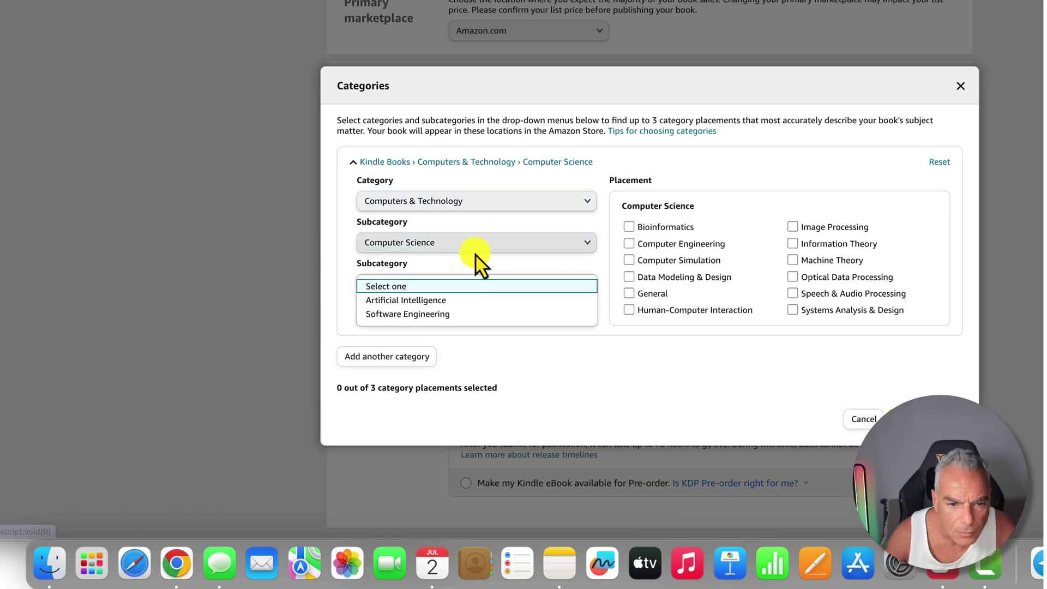
click(444, 302)
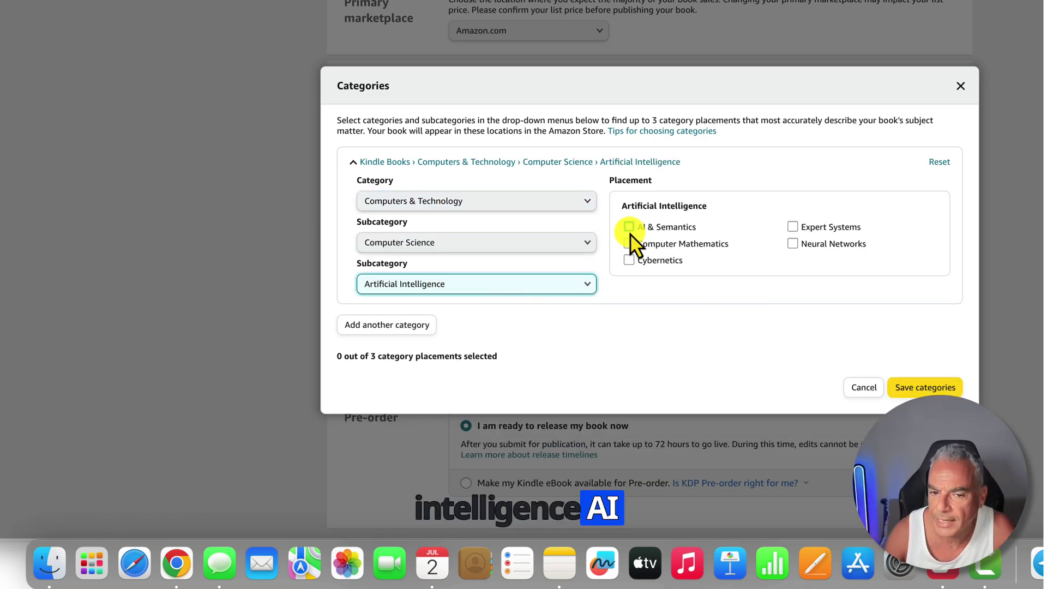
click(628, 226)
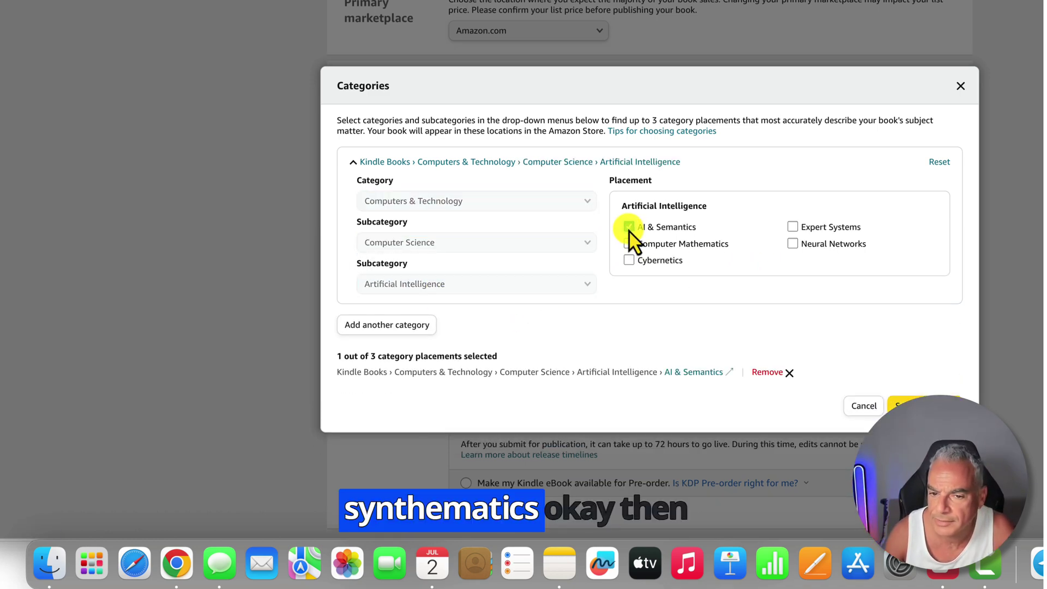
Add Business & Money > Business Development & Entrepreneurship placements Starting a Business and General, and save the three categories
click(392, 326)
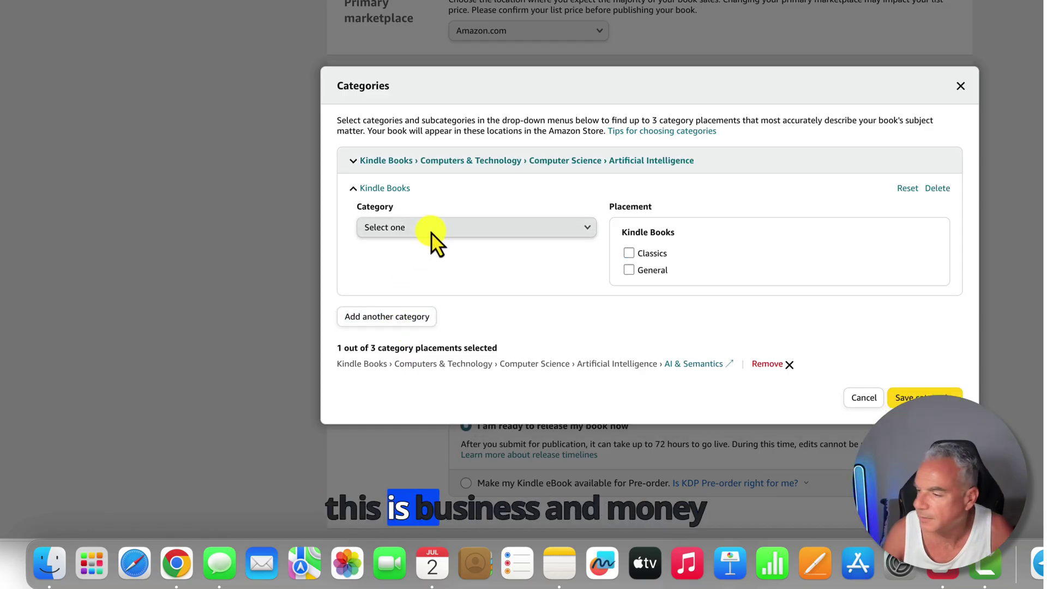
click(431, 231)
click(411, 11)
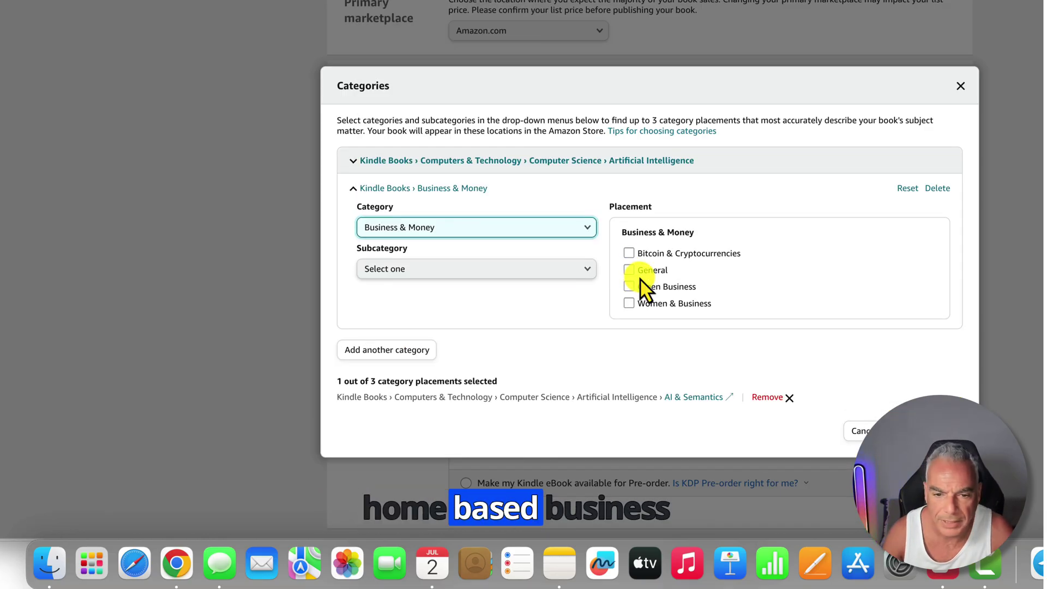
click(472, 270)
click(474, 320)
click(792, 302)
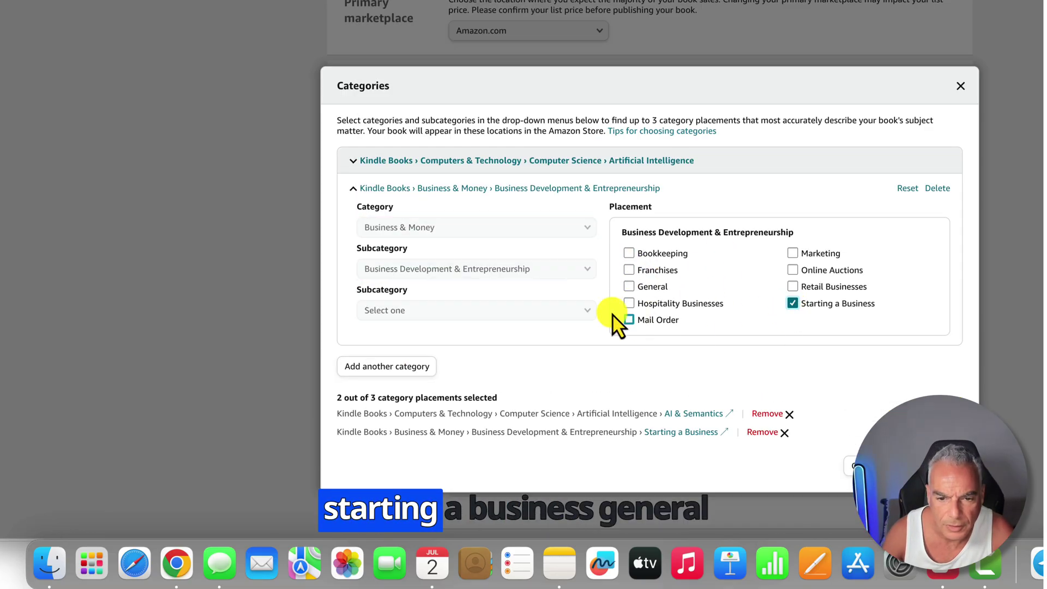
click(635, 292)
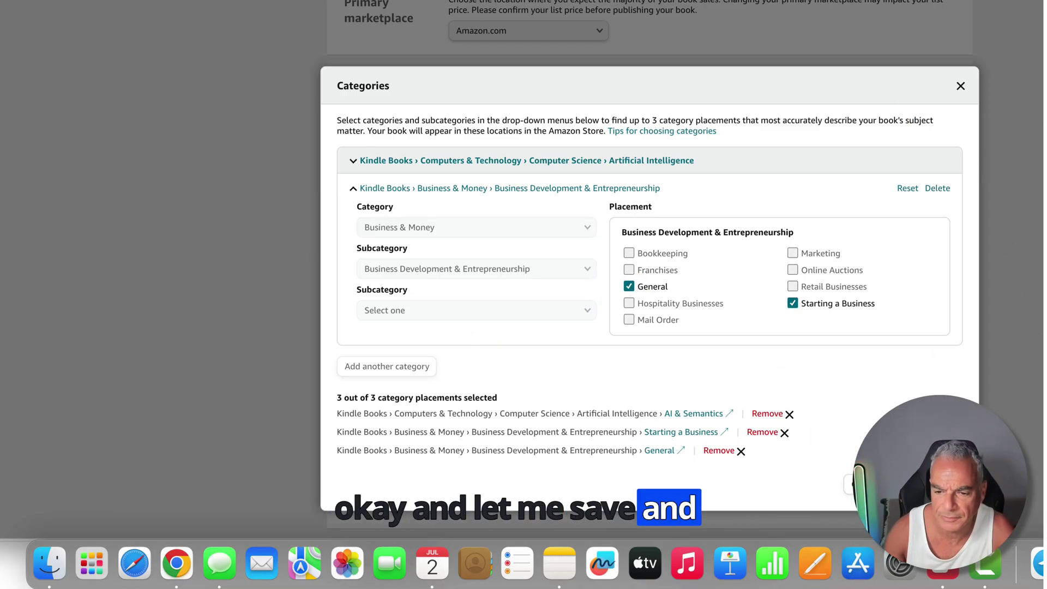
click(908, 489)
Enter the seven AI money-making keywords and save the details to continue
click(571, 309)
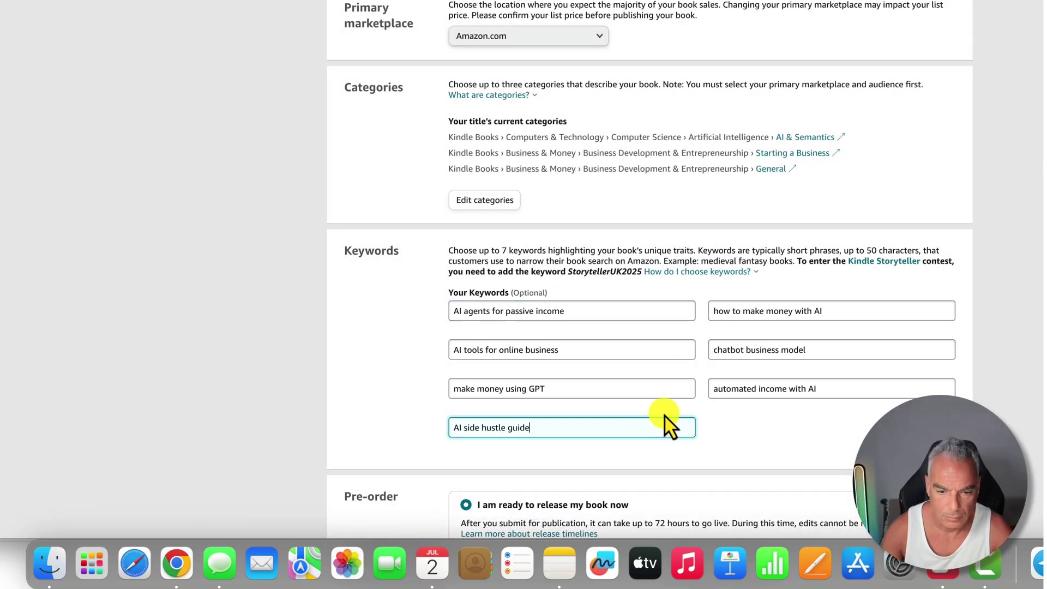
scroll(666, 421, down, 5)
scroll(671, 373, down, 1)
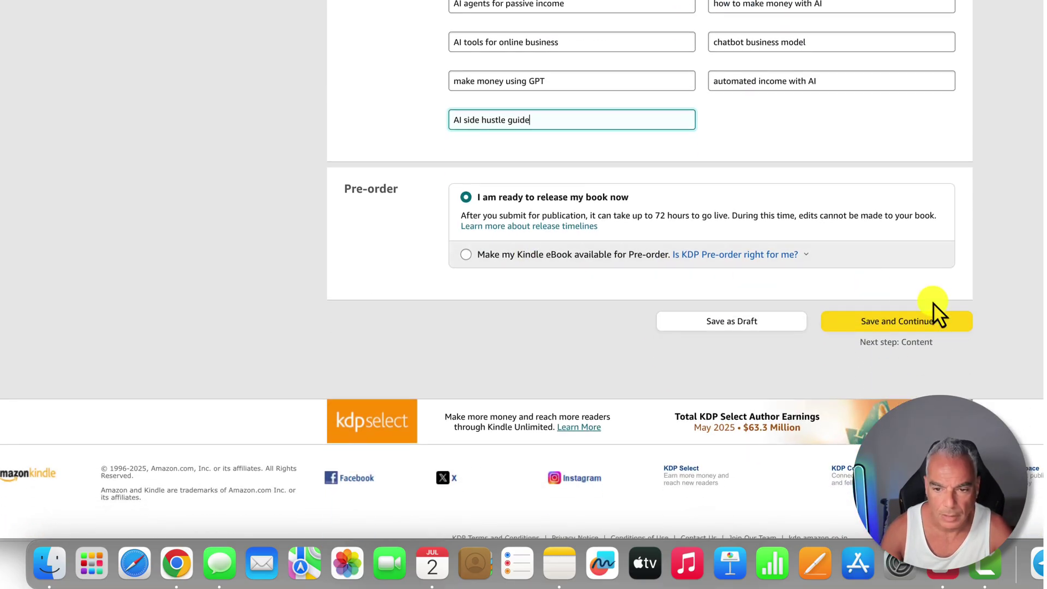
click(922, 321)
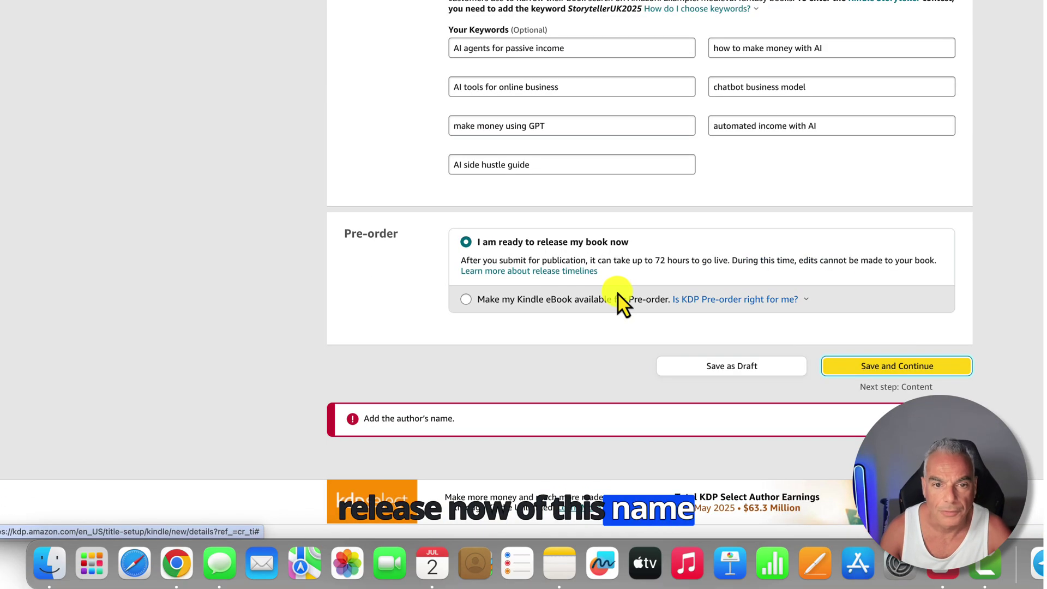
scroll(618, 295, up, 5)
scroll(597, 261, up, 3)
scroll(564, 205, up, 1)
scroll(586, 235, down, 8)
scroll(586, 235, up, 5)
scroll(584, 240, up, 5)
scroll(583, 246, up, 2)
Fill in the author's first and last name and choose to upload an existing cover image
click(538, 118)
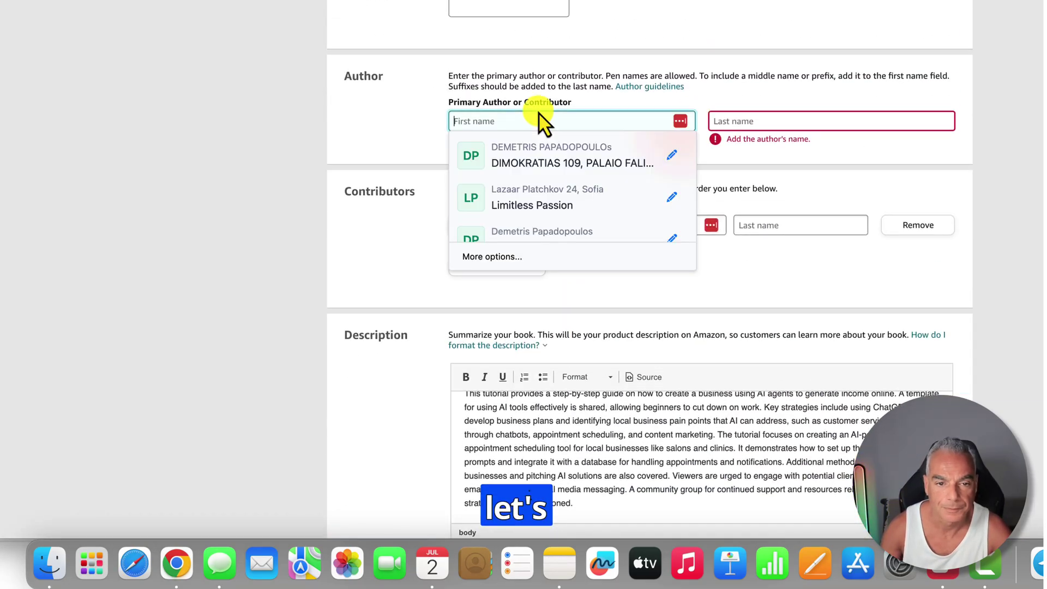
text(Demetris)
key(Tab)
text(Papado)
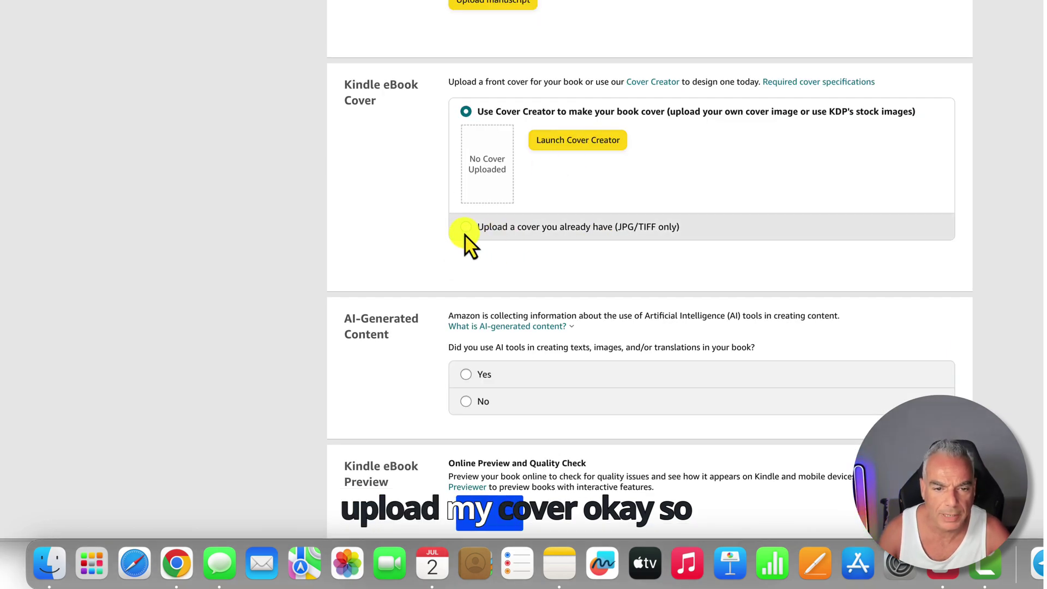
click(465, 228)
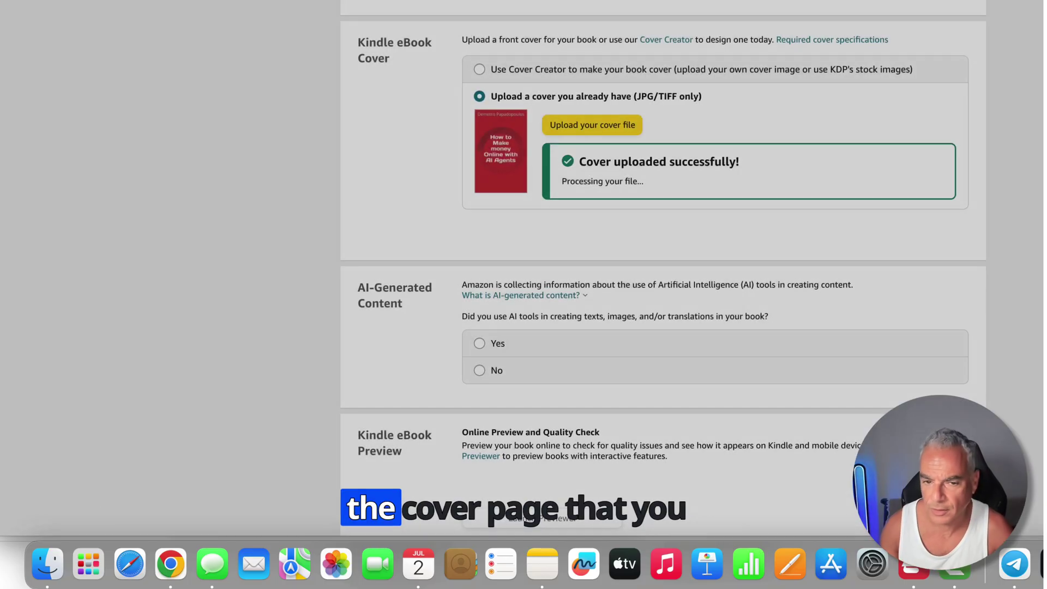
scroll(596, 224, down, 10)
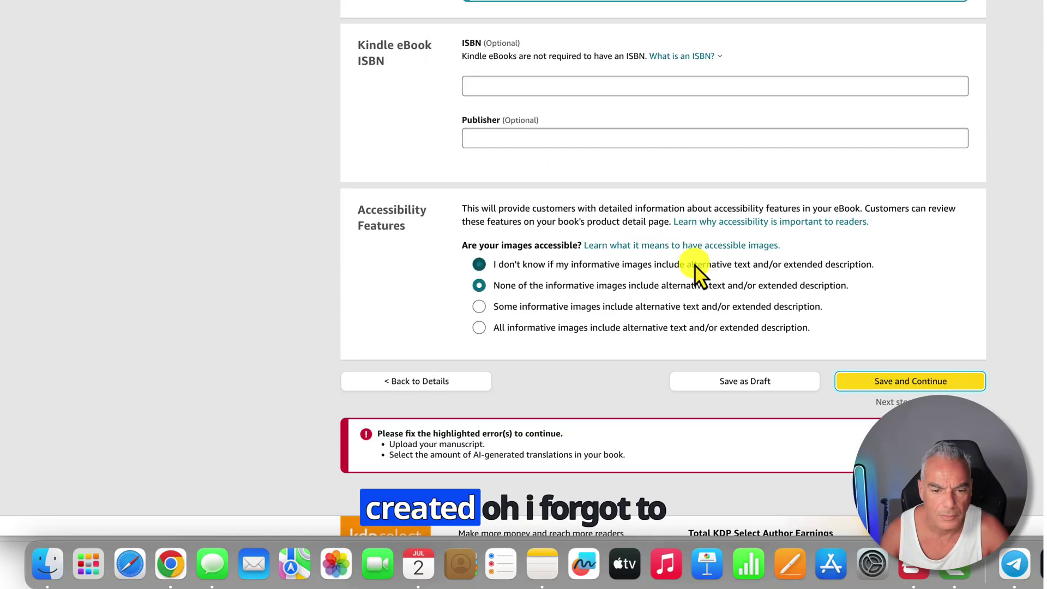
scroll(694, 274, up, 15)
scroll(691, 262, down, 3)
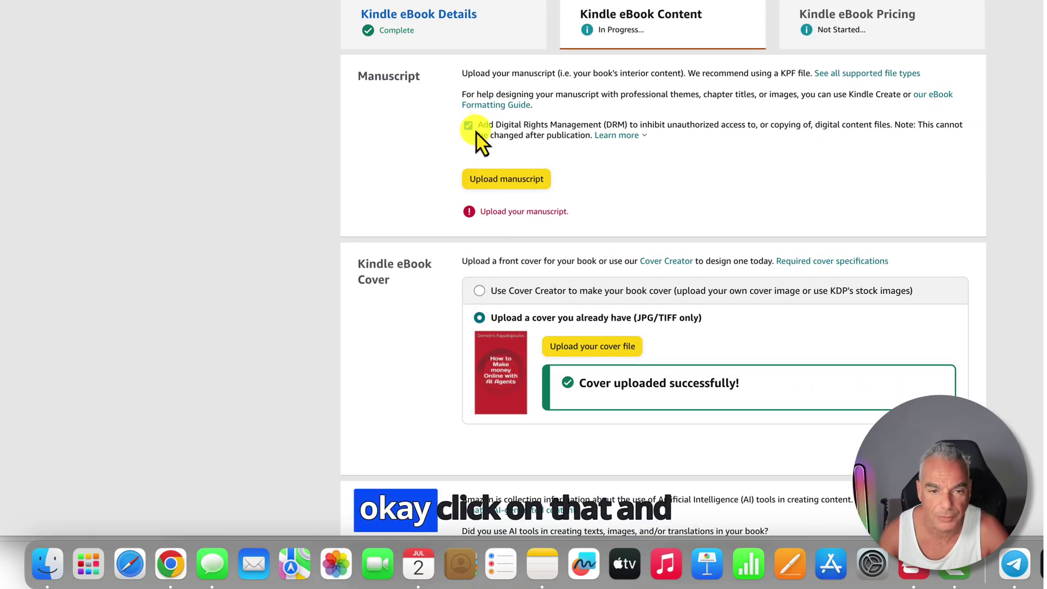
Turn on DRM protection and upload the epub manuscript through the file picker
click(471, 130)
click(512, 184)
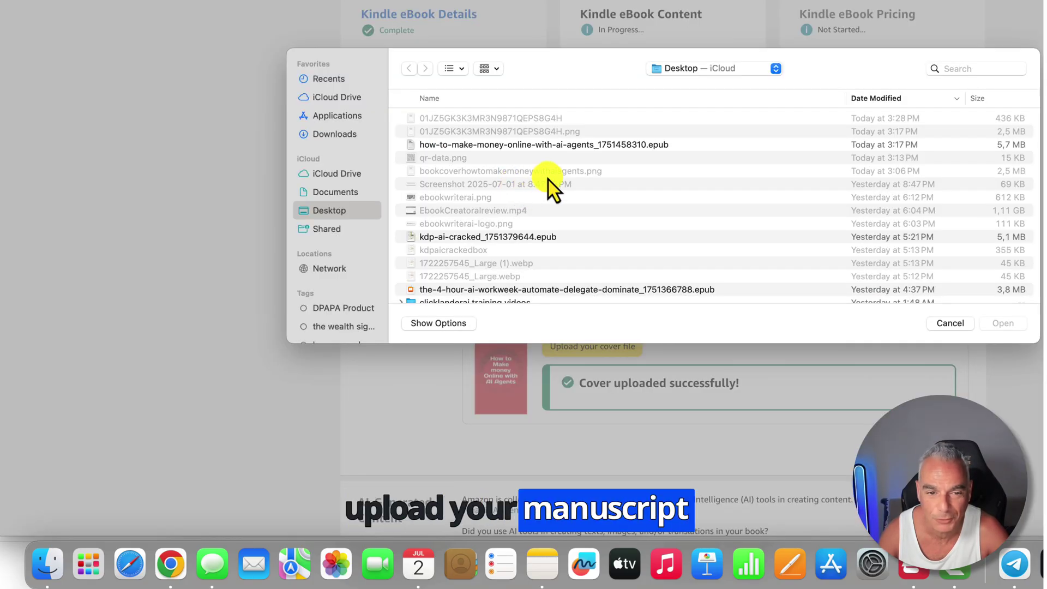
click(952, 322)
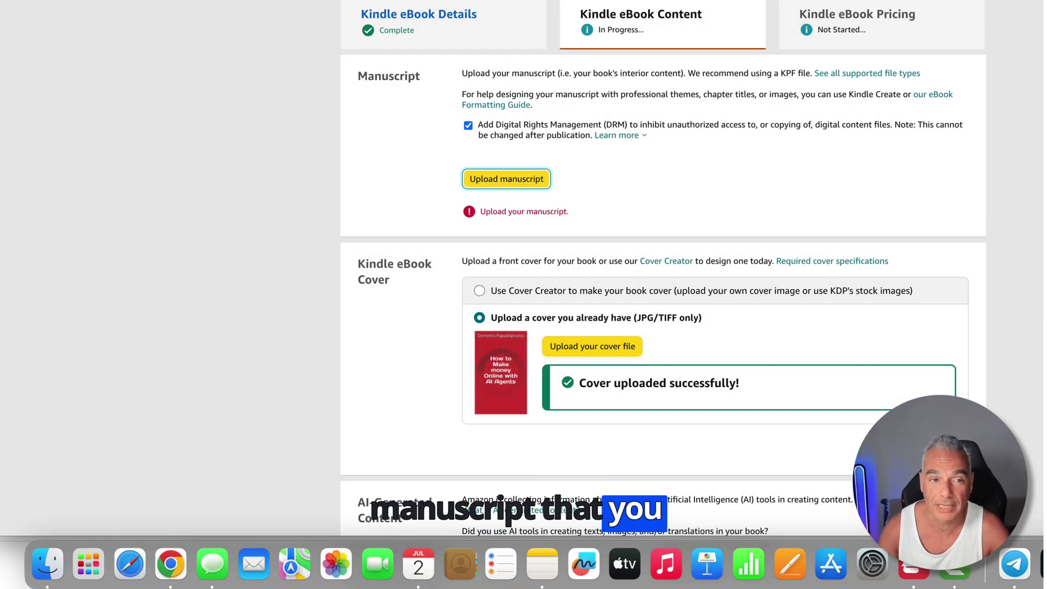
click(507, 178)
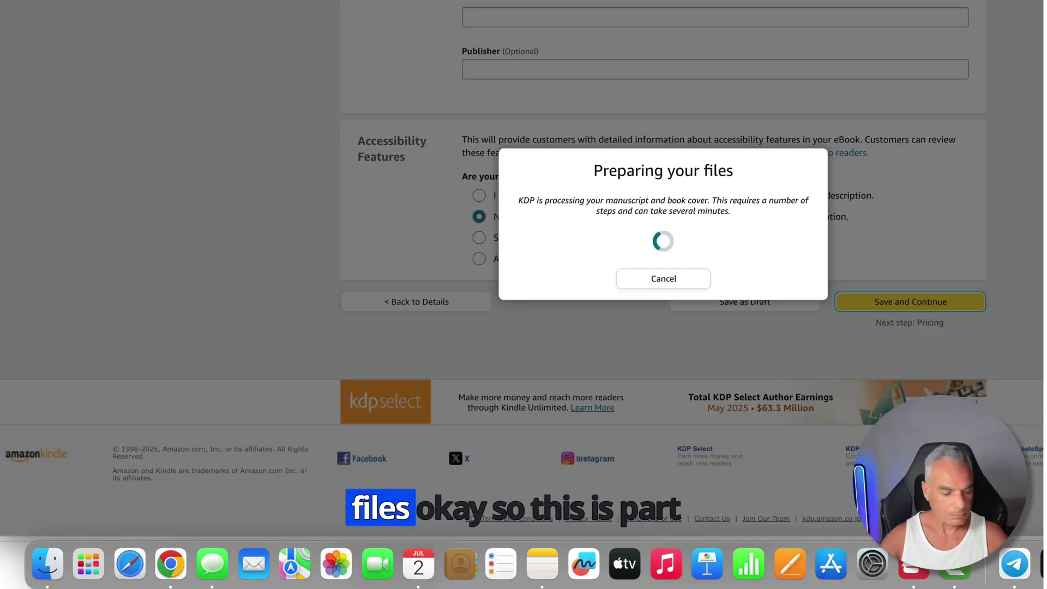
scroll(631, 171, down, 3)
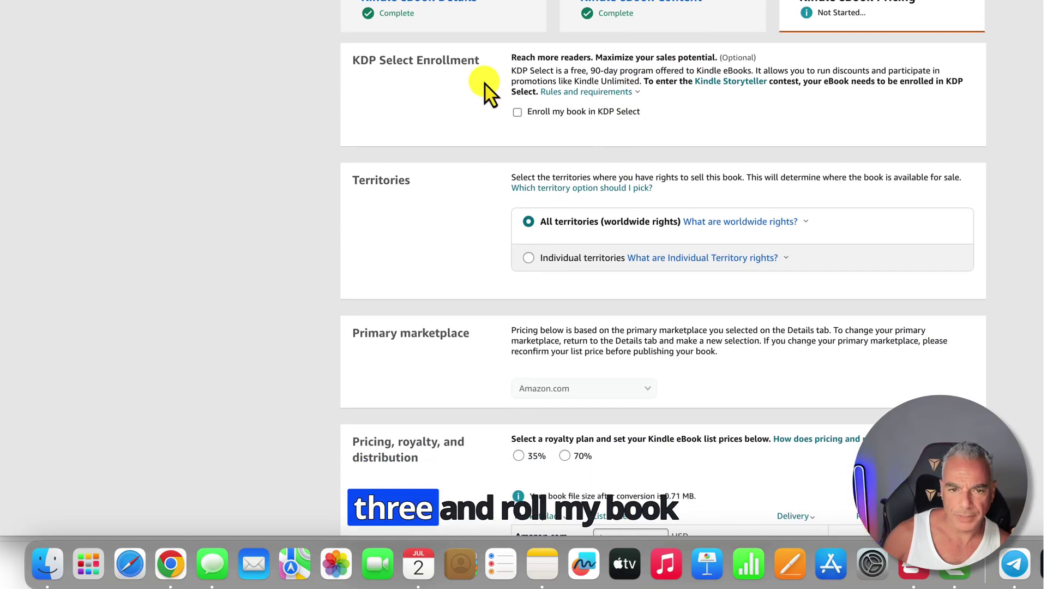
Enroll in KDP Select, choose 70% royalty at a $4.97 list price and publish the Kindle eBook
click(517, 111)
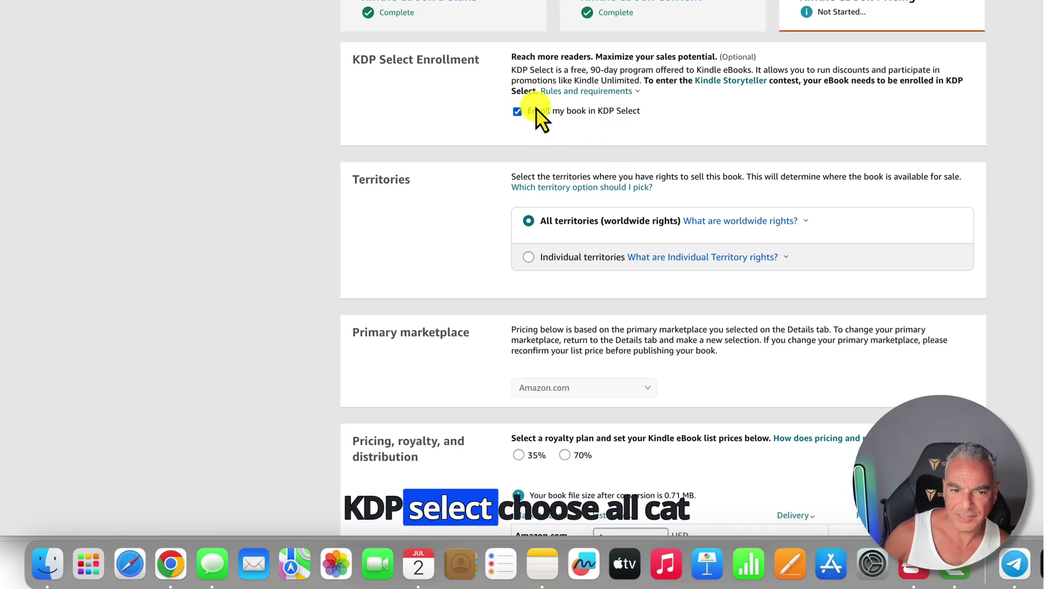
scroll(540, 119, down, 3)
scroll(551, 132, down, 3)
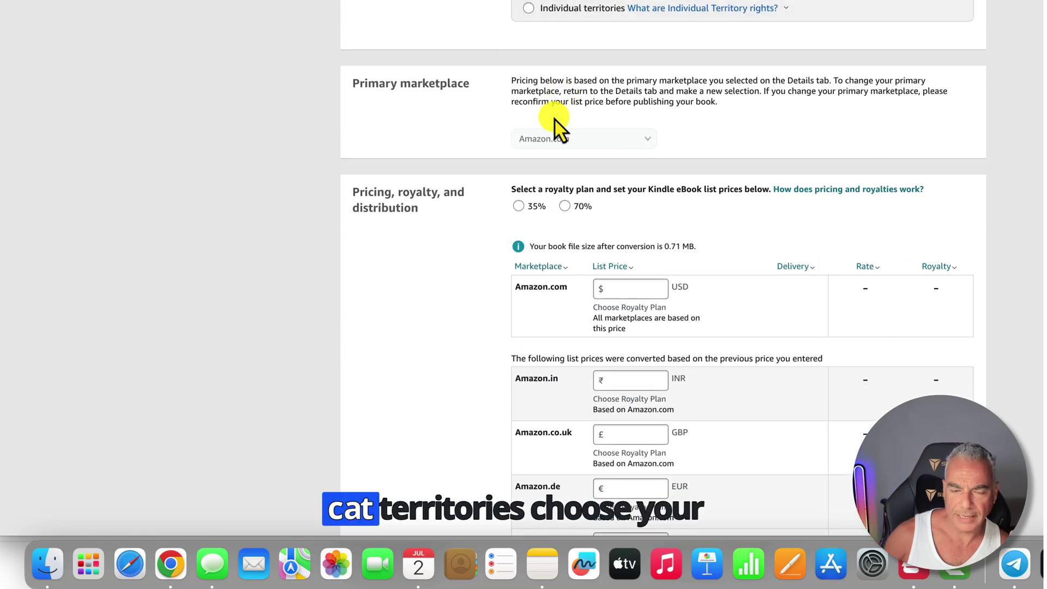
scroll(553, 118, down, 2)
click(571, 135)
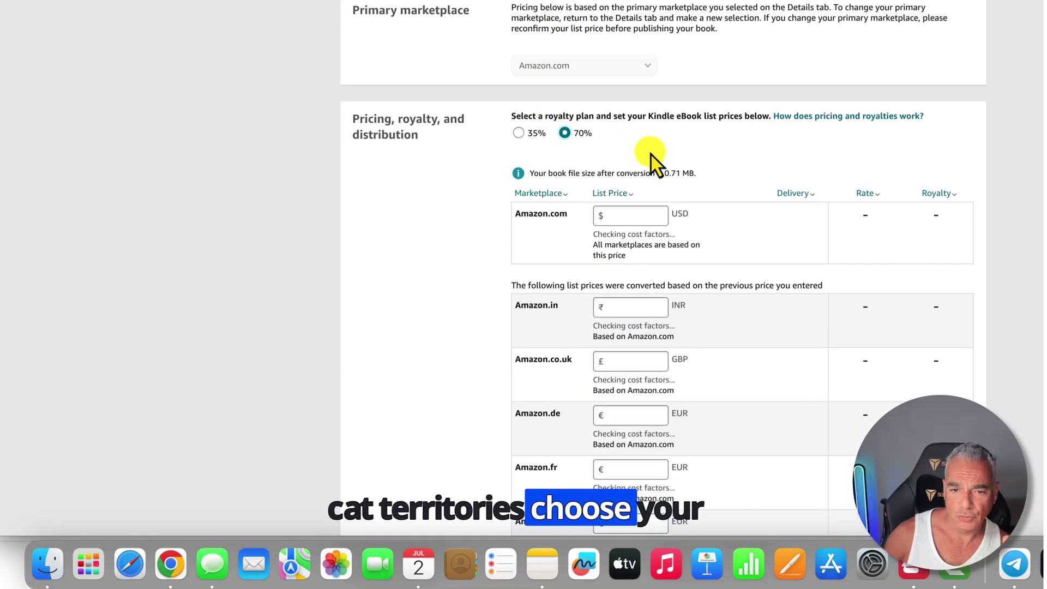
scroll(654, 159, down, 4)
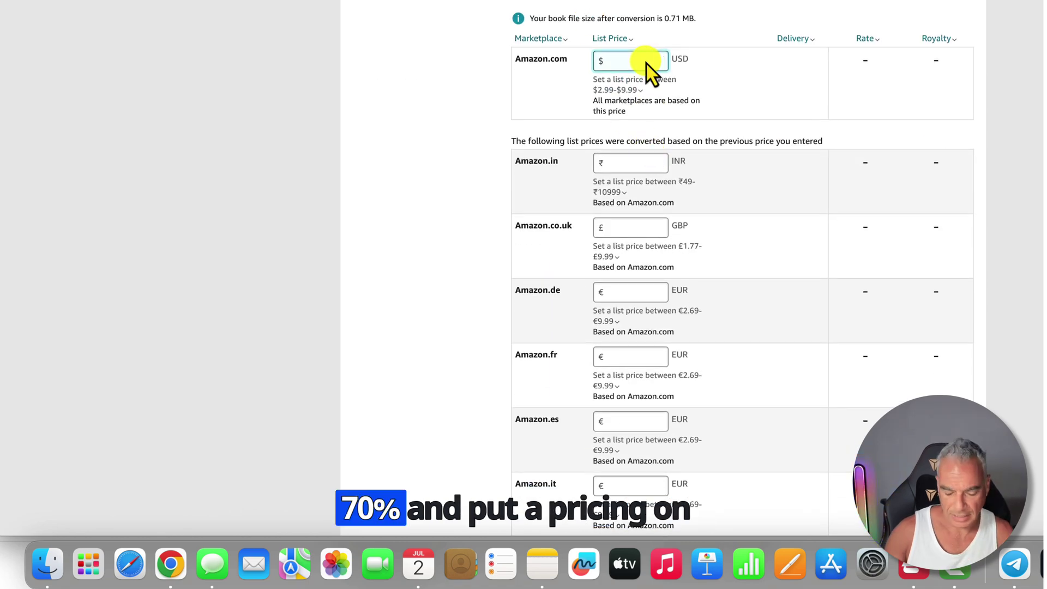
text(97)
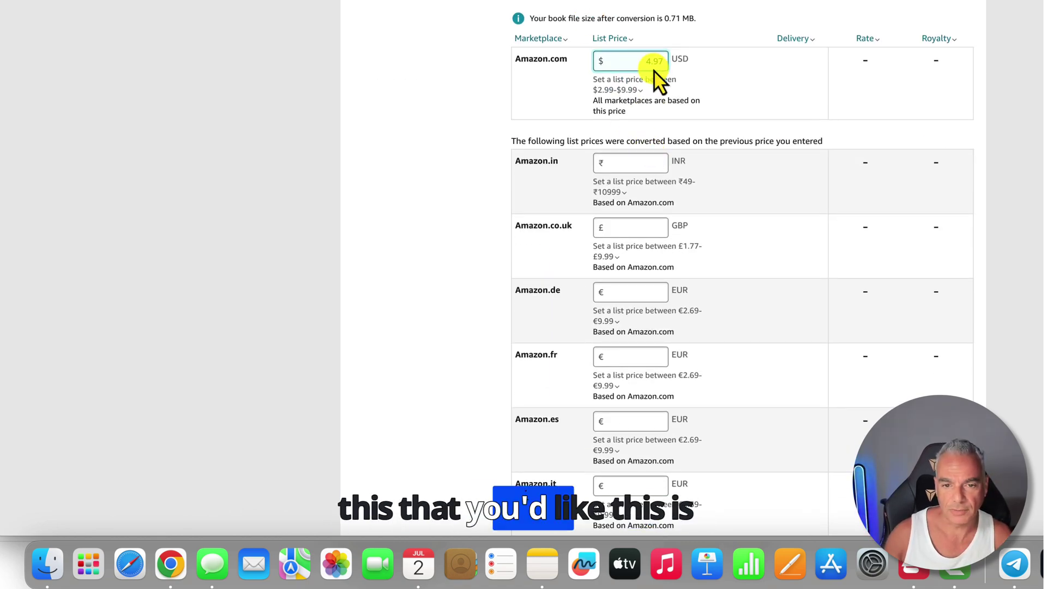
scroll(682, 164, down, 8)
scroll(683, 155, up, 10)
scroll(690, 158, down, 12)
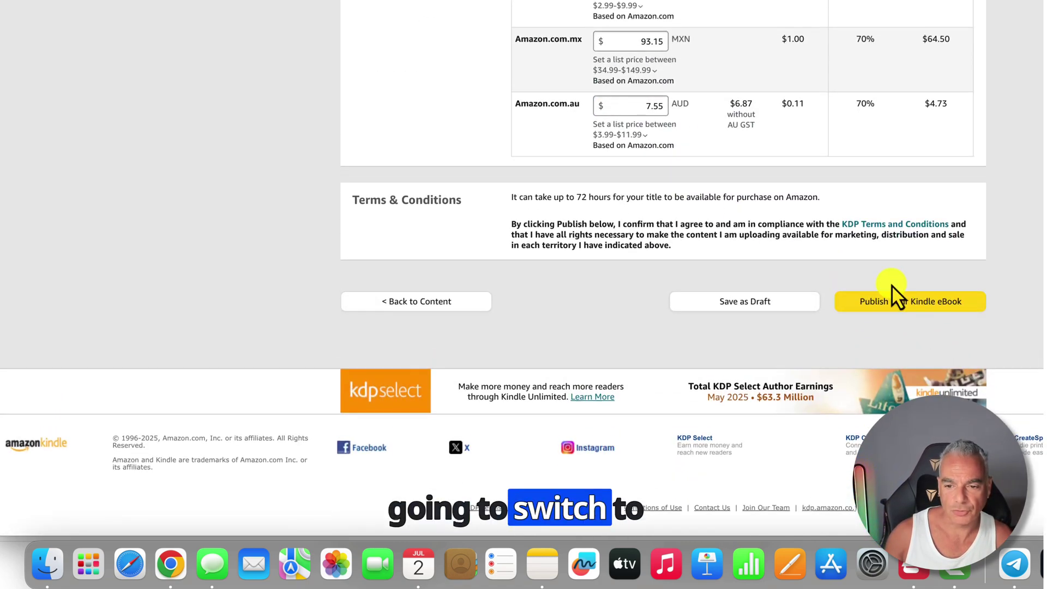
click(909, 313)
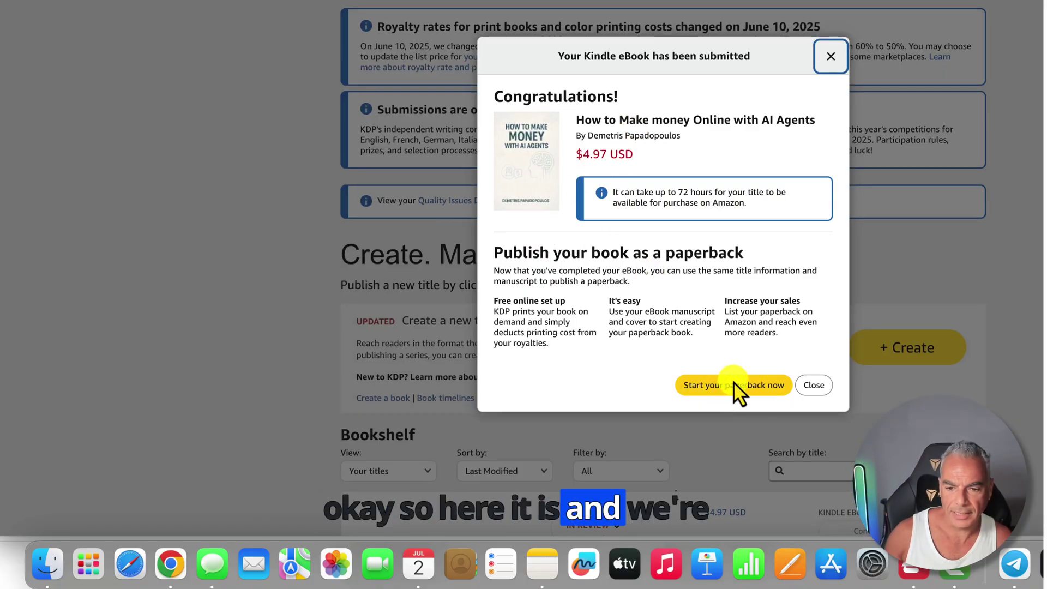
Dismiss the 'Your Kindle eBook has been submitted' notice to reveal the bookshelf
click(814, 384)
scroll(490, 376, down, 5)
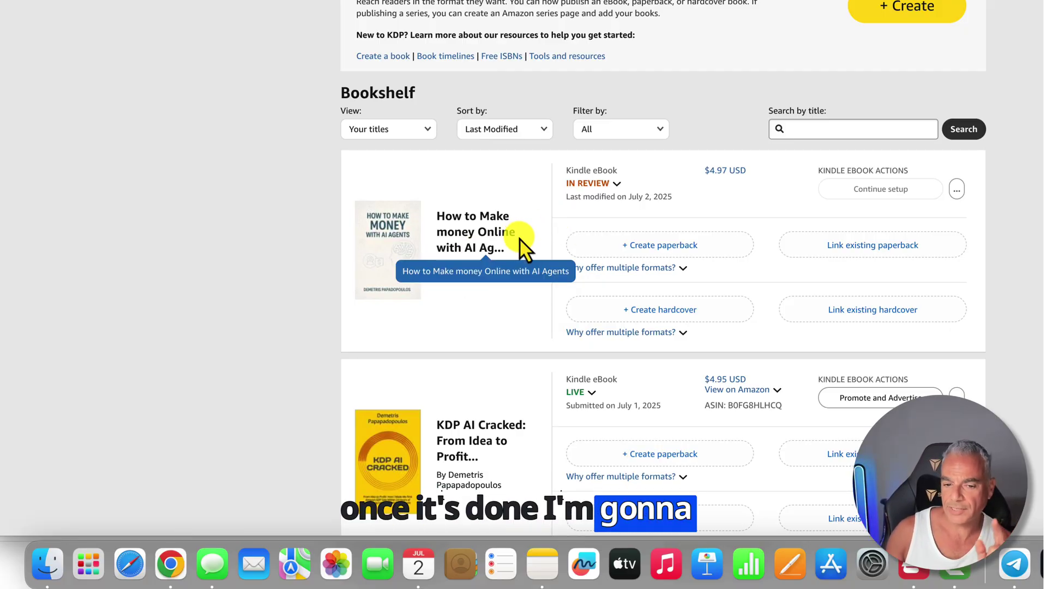
scroll(540, 278, down, 2)
scroll(544, 283, down, 2)
scroll(538, 286, down, 3)
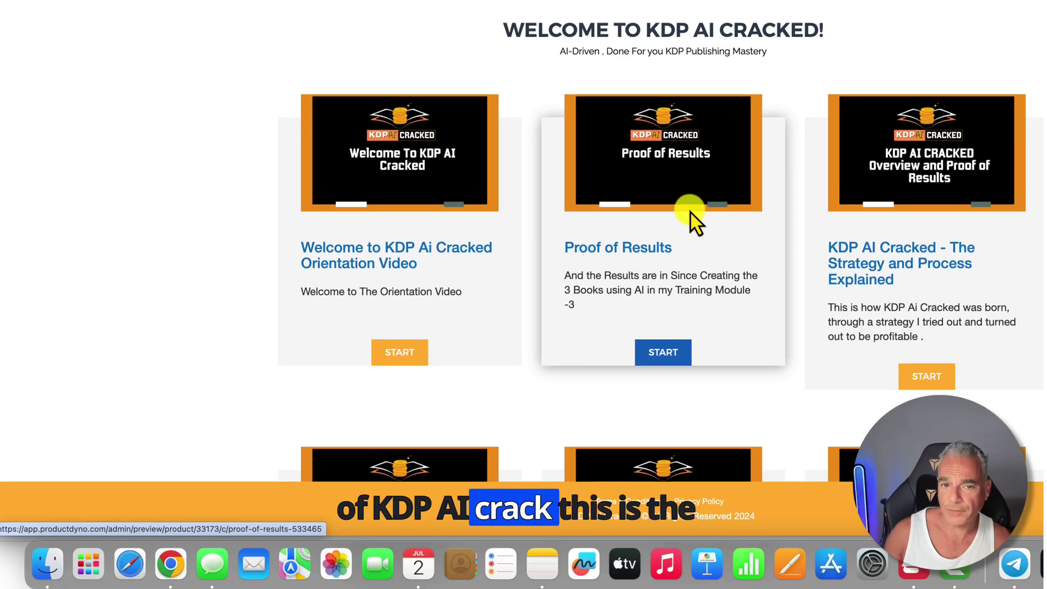
scroll(689, 210, down, 2)
scroll(690, 210, down, 1)
scroll(601, 182, down, 1)
scroll(600, 181, down, 2)
scroll(601, 182, up, 2)
scroll(601, 182, up, 1)
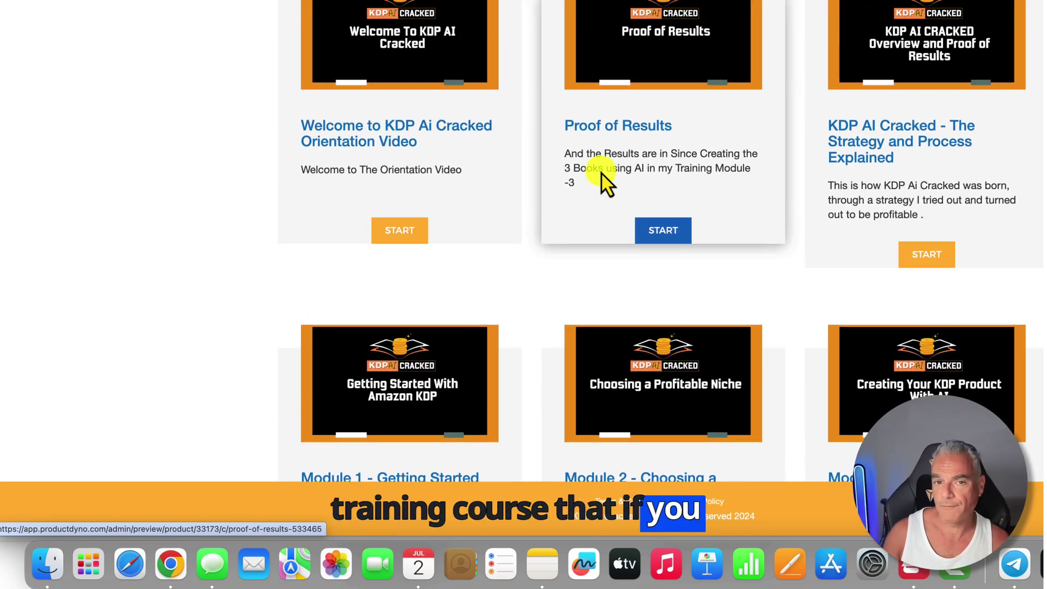
scroll(601, 182, down, 2)
scroll(601, 181, down, 2)
scroll(601, 172, down, 1)
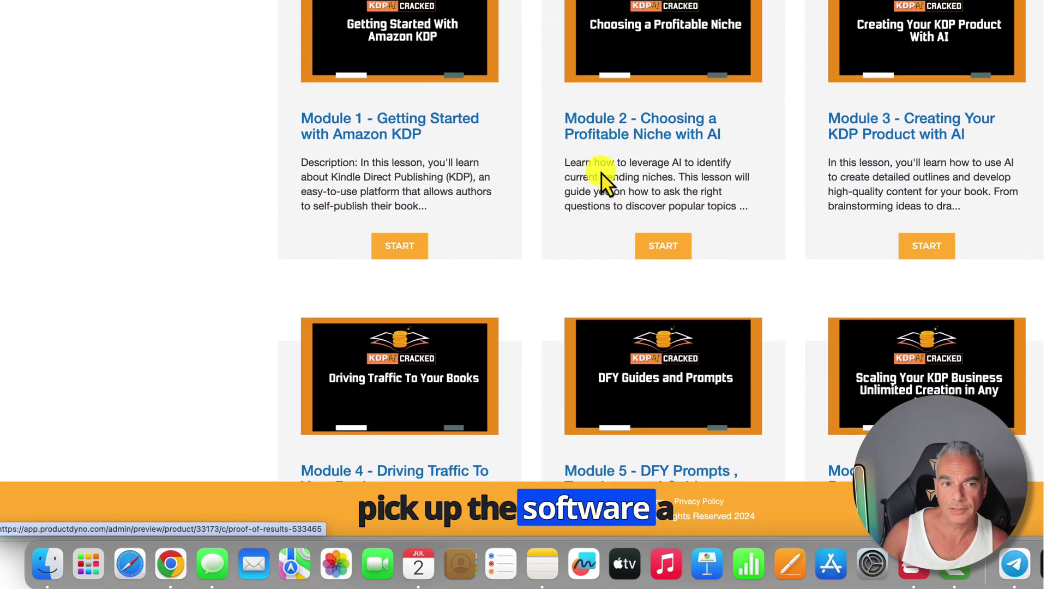
scroll(600, 171, down, 5)
scroll(601, 172, down, 1)
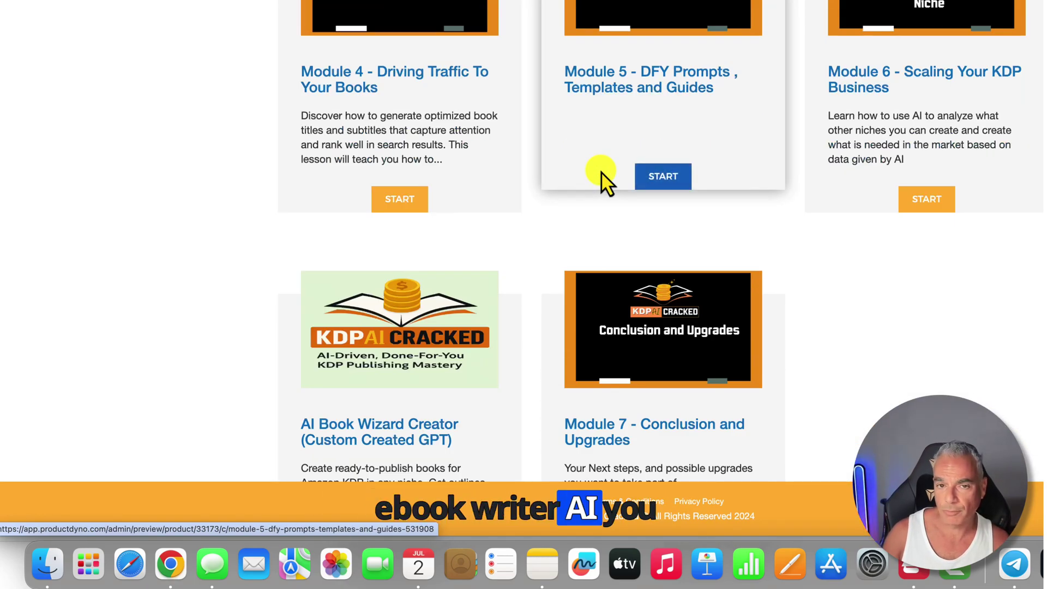
scroll(601, 171, down, 1)
scroll(601, 171, down, 1)
scroll(601, 171, up, 3)
scroll(601, 171, up, 2)
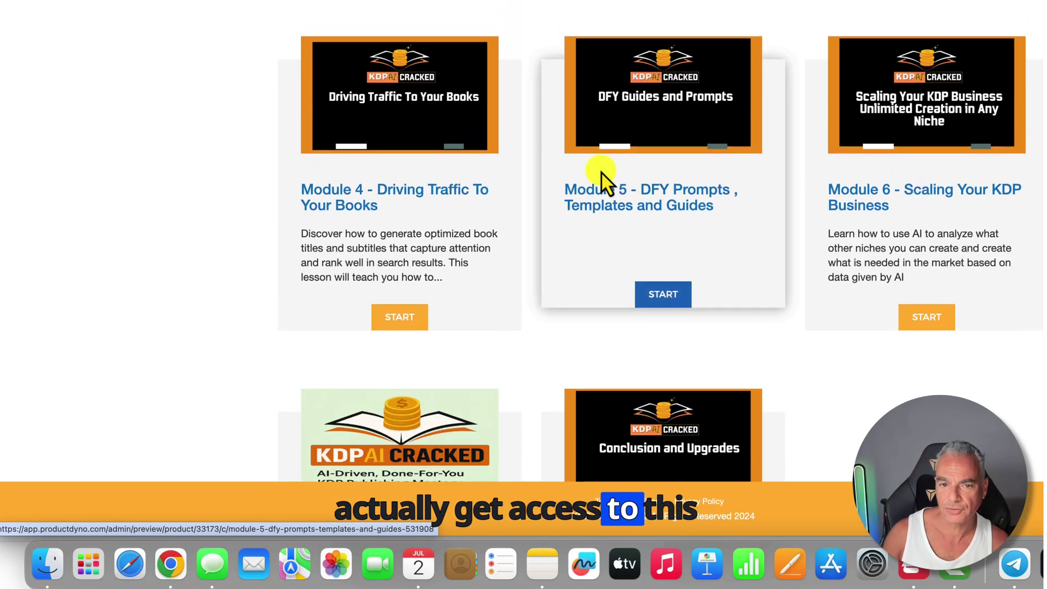
scroll(602, 171, up, 1)
scroll(601, 171, up, 3)
scroll(601, 172, up, 3)
scroll(601, 171, up, 2)
scroll(602, 171, up, 1)
scroll(601, 171, down, 5)
scroll(601, 171, down, 4)
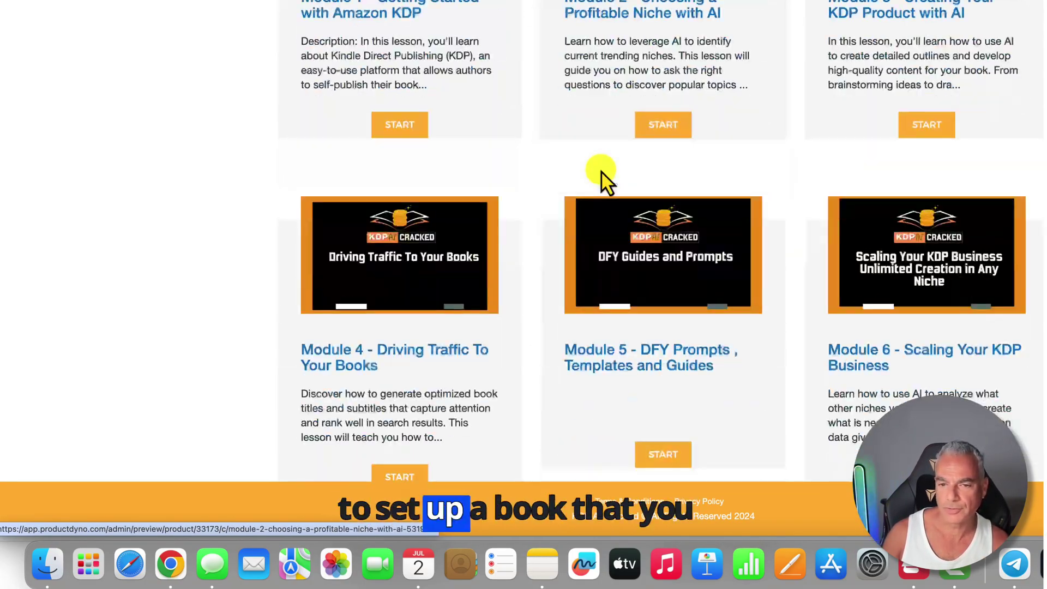
scroll(601, 171, down, 2)
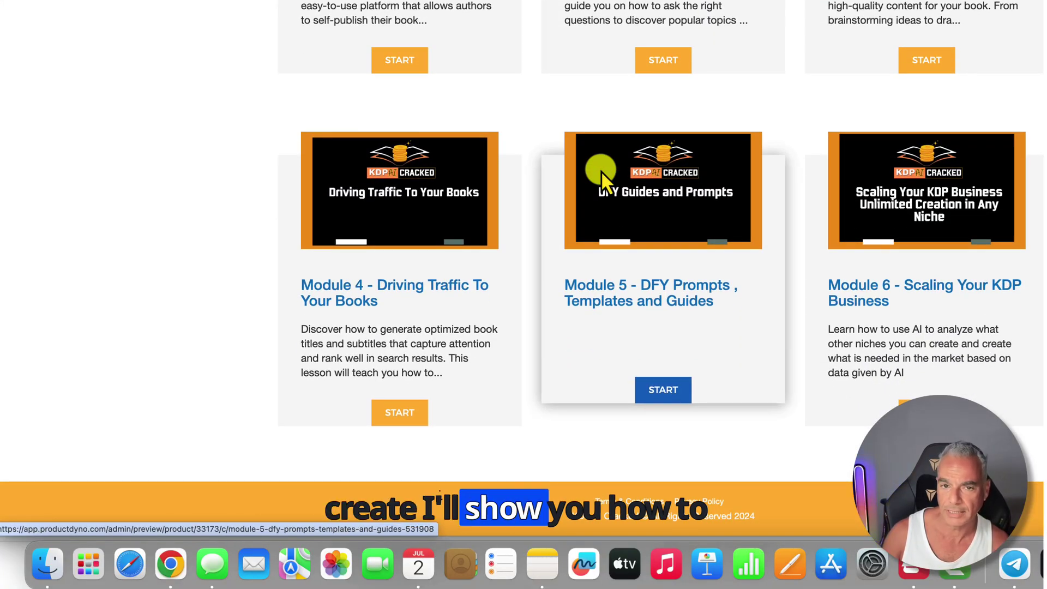
scroll(601, 170, up, 1)
scroll(601, 171, down, 1)
scroll(601, 171, down, 2)
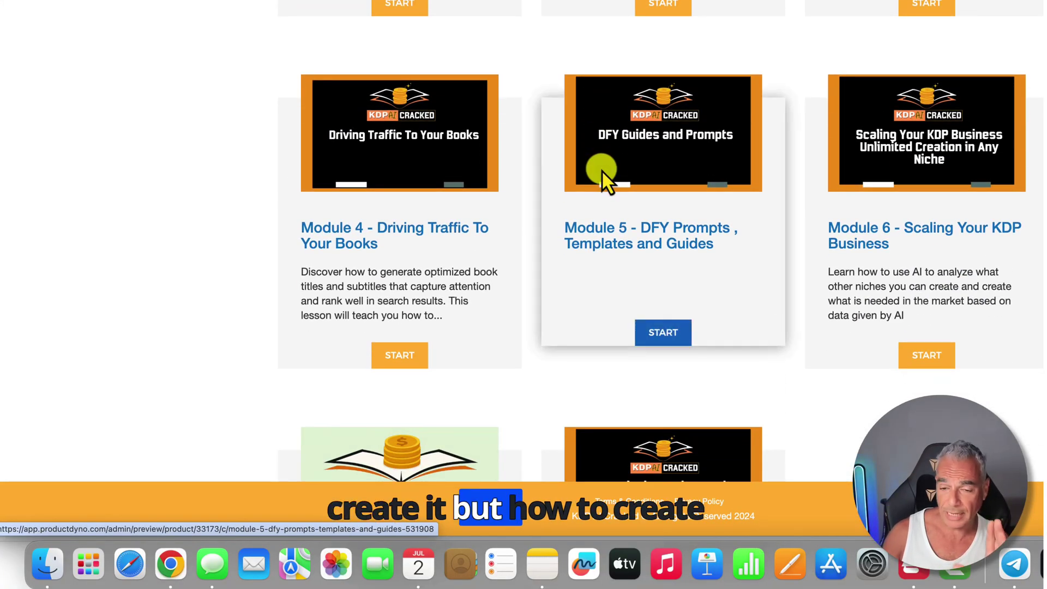
scroll(602, 170, up, 1)
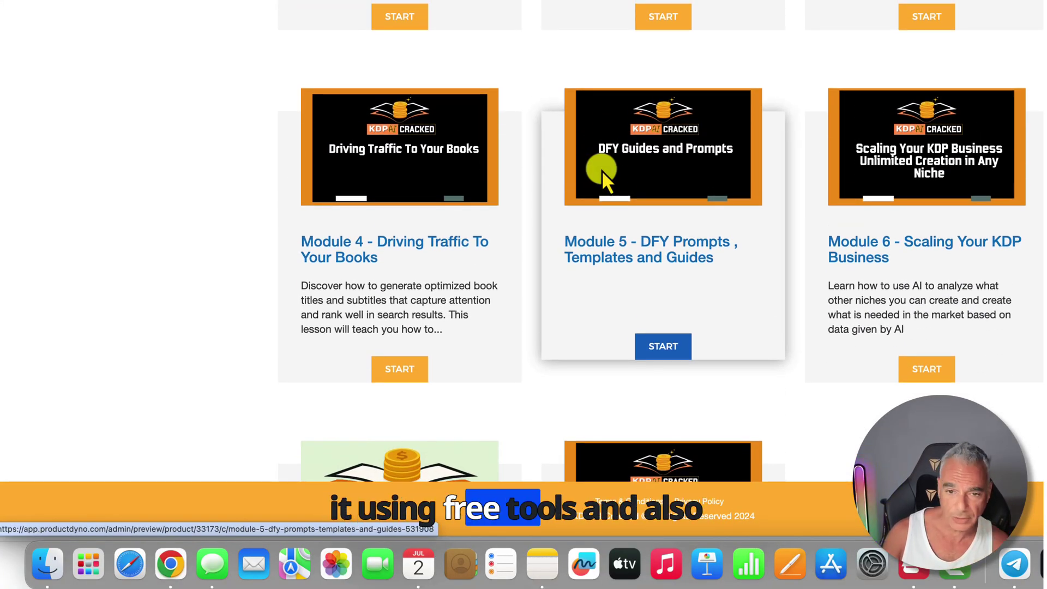
scroll(601, 170, down, 1)
scroll(601, 169, down, 3)
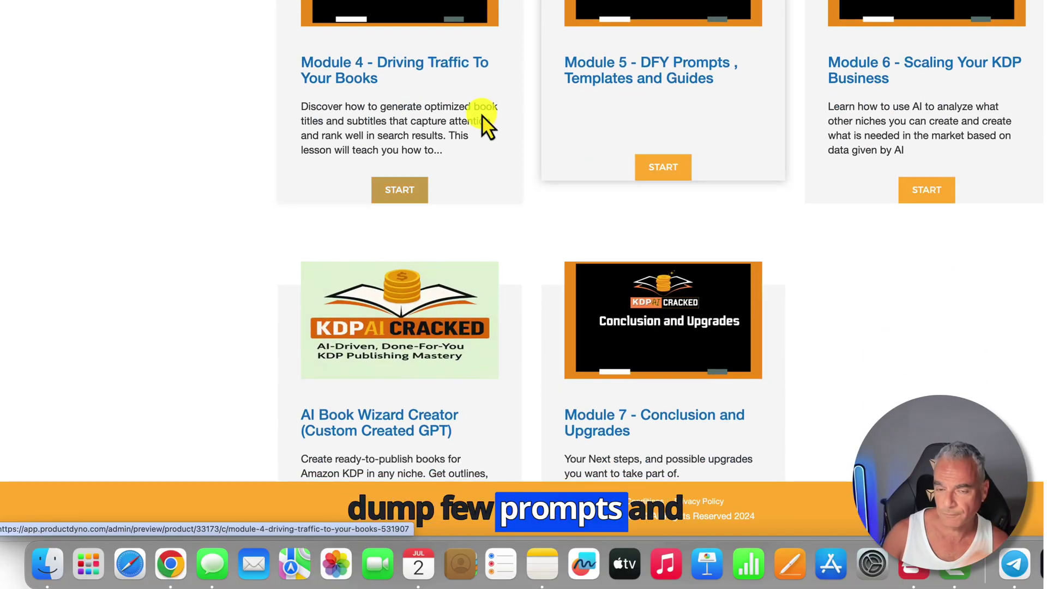
scroll(923, 140, up, 2)
scroll(894, 158, down, 3)
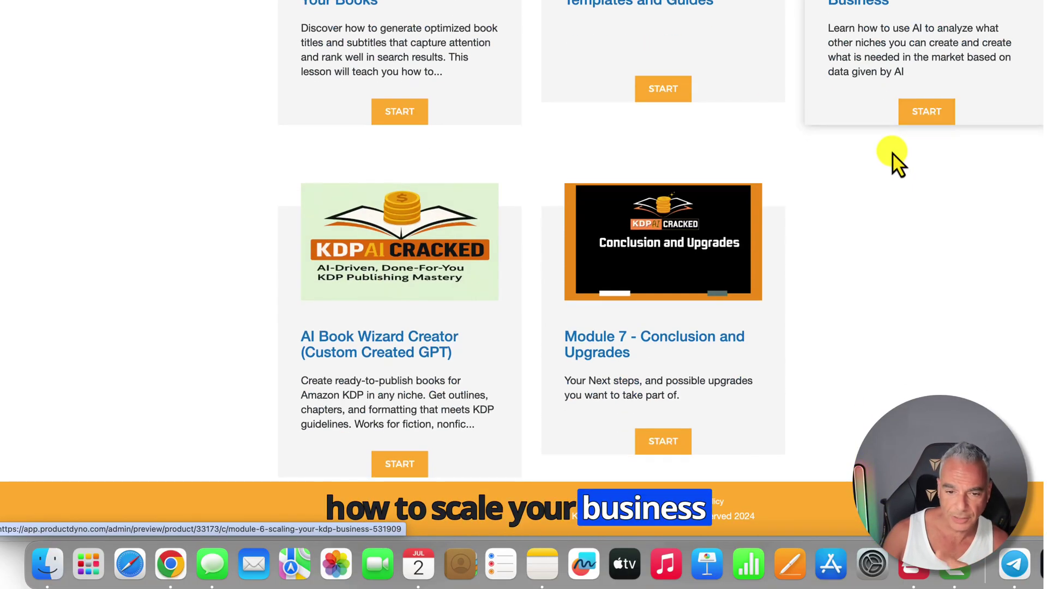
scroll(635, 164, up, 1)
scroll(637, 159, up, 4)
scroll(637, 160, up, 7)
scroll(639, 162, down, 8)
scroll(640, 159, down, 4)
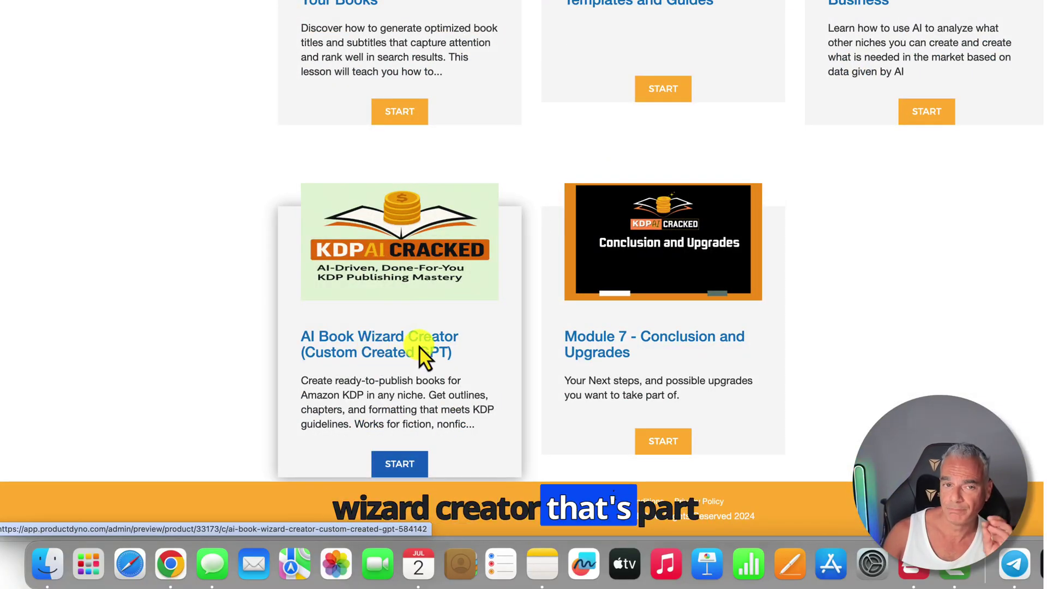
scroll(419, 346, up, 5)
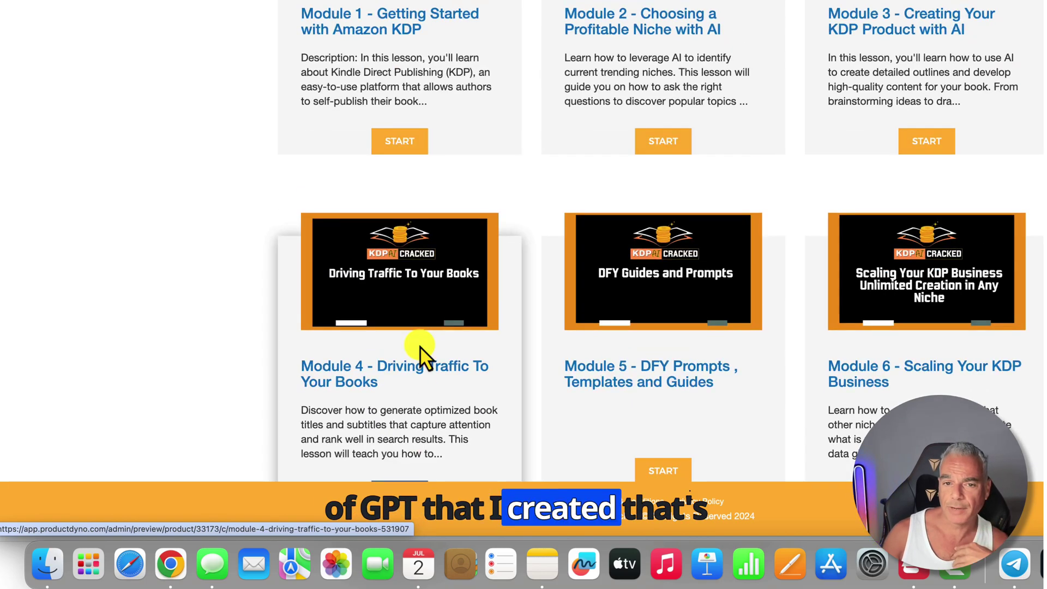
scroll(420, 346, up, 3)
scroll(420, 346, up, 1)
scroll(420, 346, up, 2)
scroll(419, 345, up, 2)
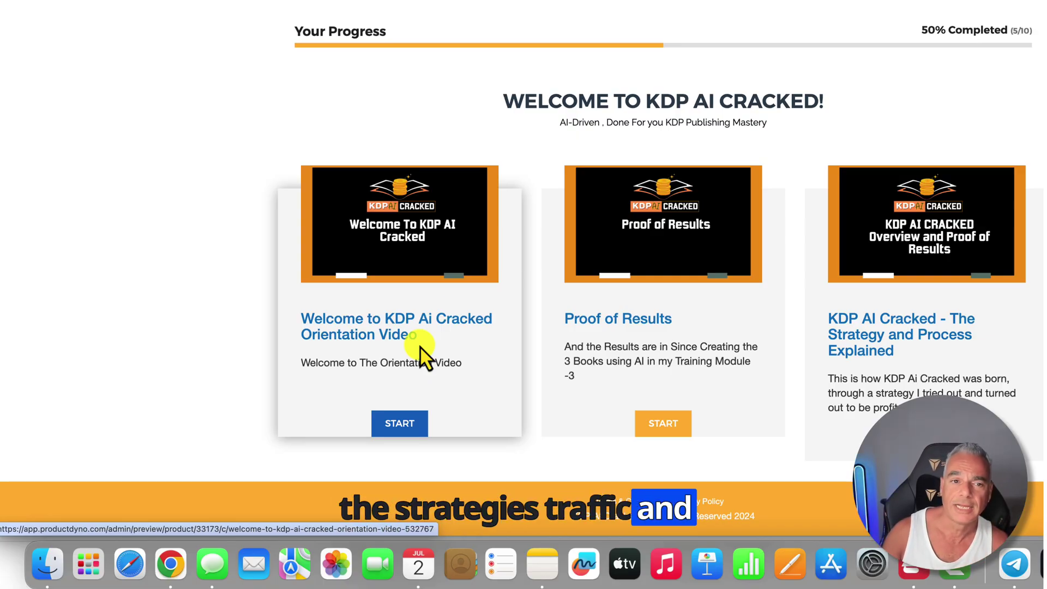
scroll(473, 307, down, 1)
scroll(471, 303, down, 9)
scroll(472, 303, down, 1)
scroll(472, 302, up, 6)
scroll(472, 303, up, 3)
scroll(471, 295, up, 1)
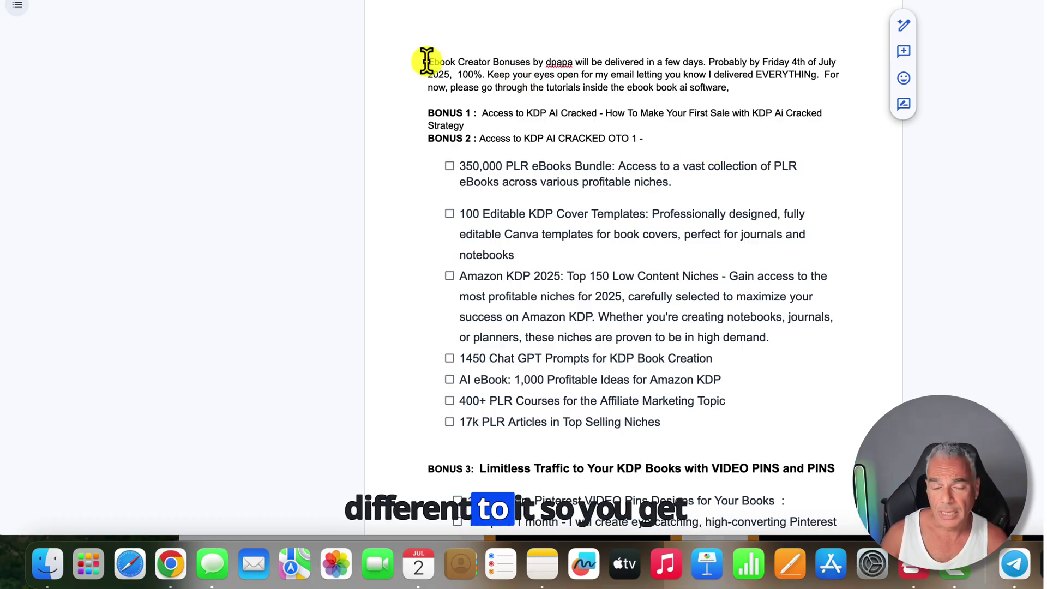
Highlight the bonus intro text and tick off the '350,000 PLR eBooks Bundle' checklist item
mouse_move(427, 63)
mouse_down()
mouse_move(647, 94)
mouse_move(625, 129)
mouse_up()
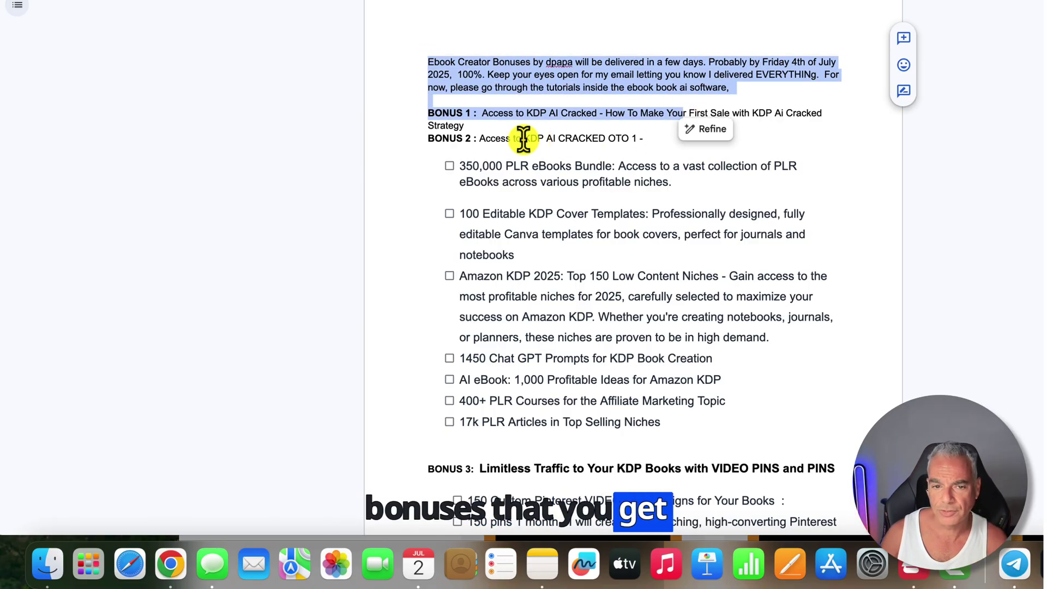
scroll(524, 134, down, 1)
click(500, 112)
drag(464, 96, 824, 101)
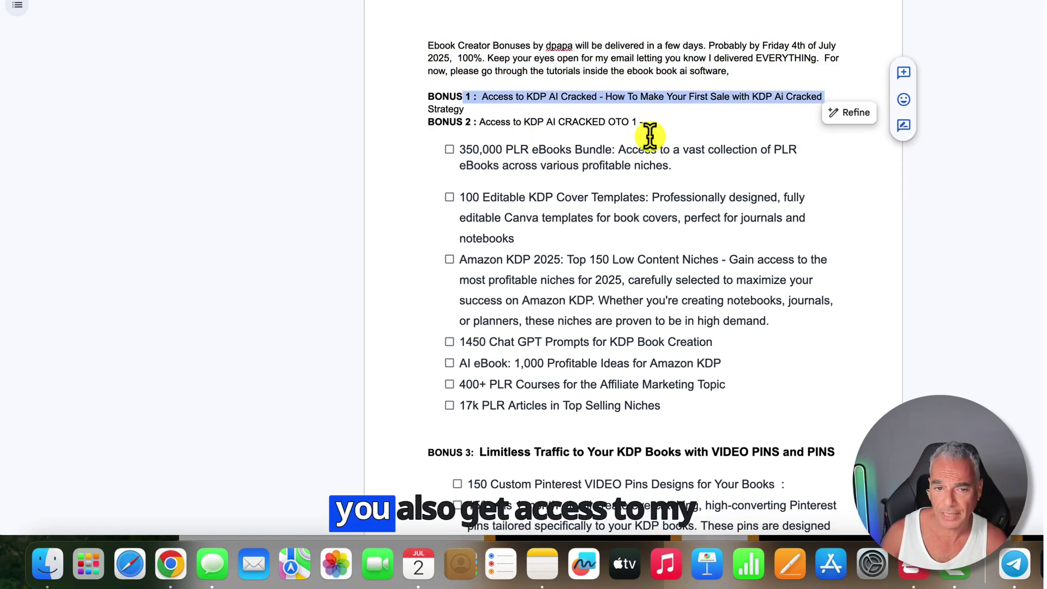
scroll(647, 133, down, 3)
drag(651, 45, 442, 45)
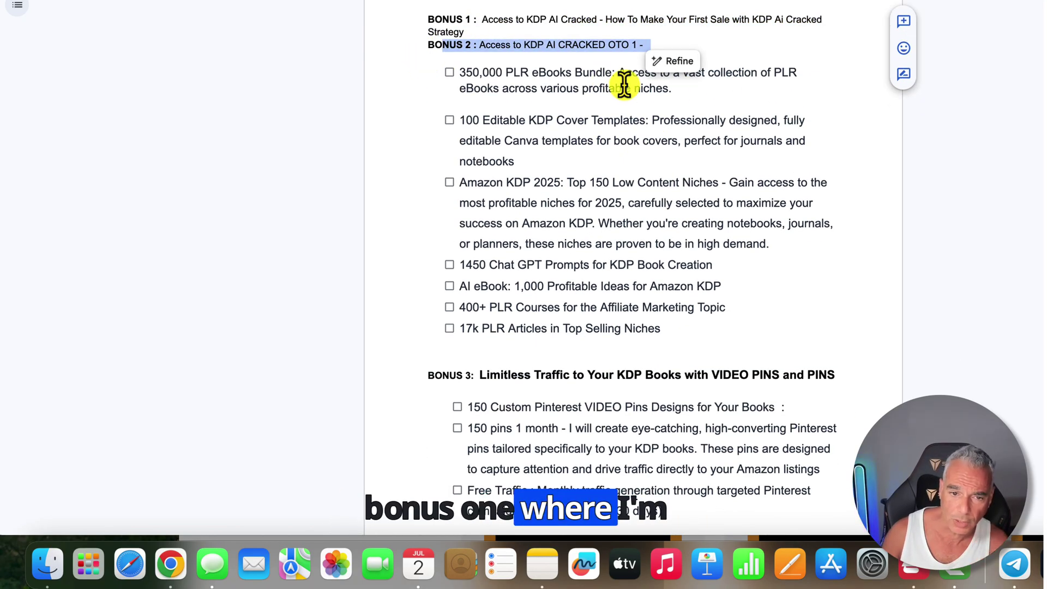
scroll(573, 82, down, 2)
click(448, 34)
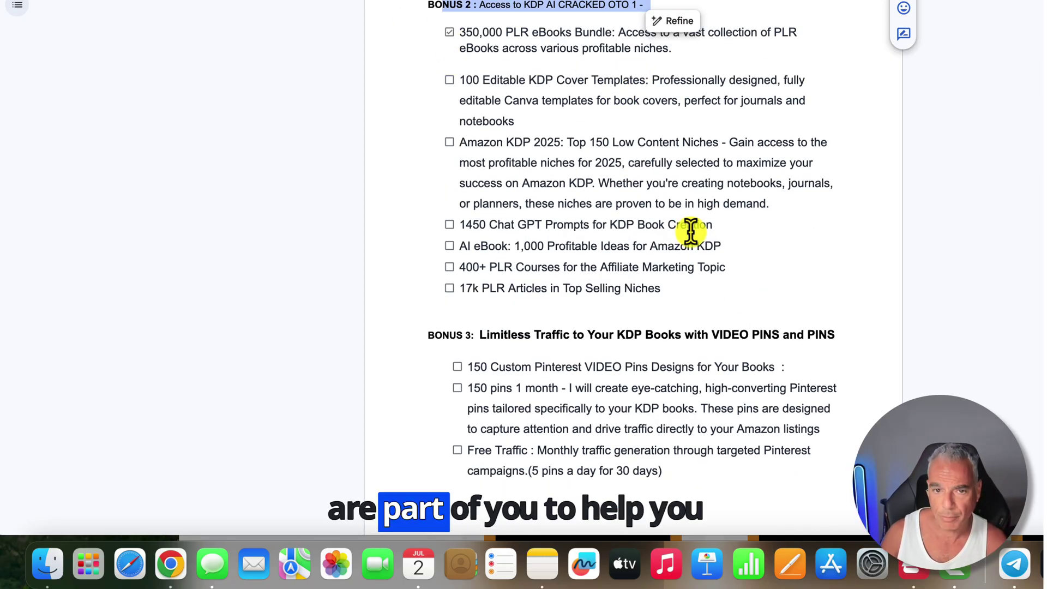
scroll(692, 231, down, 1)
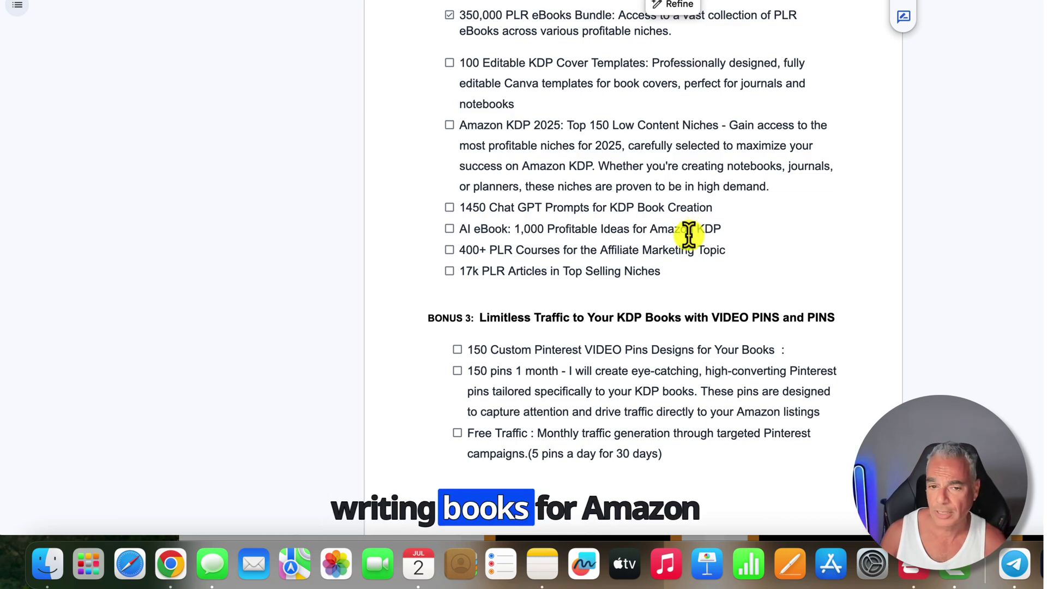
scroll(550, 221, down, 5)
scroll(387, 117, down, 2)
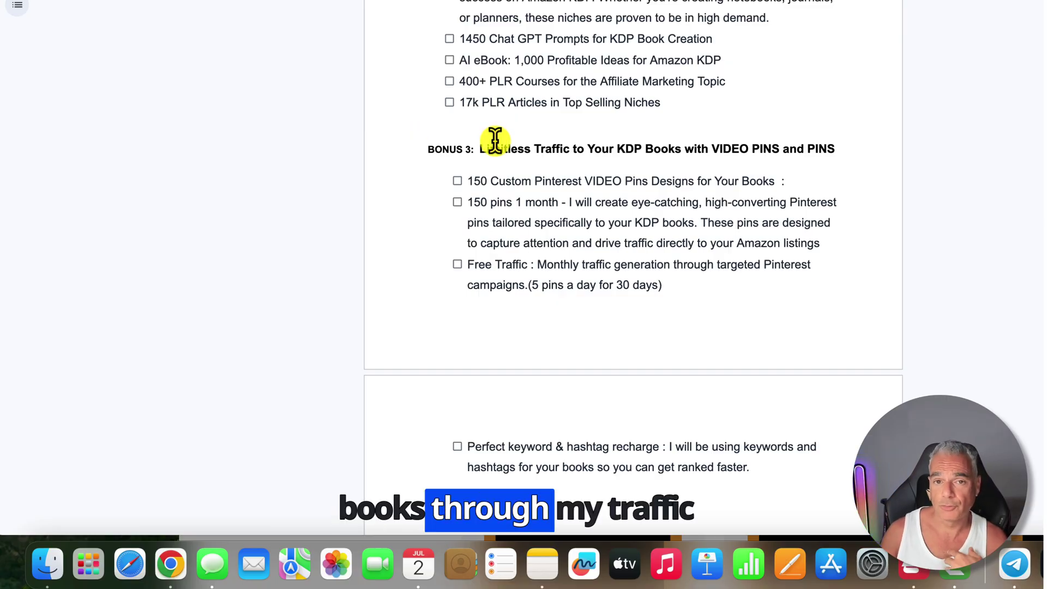
scroll(494, 141, up, 1)
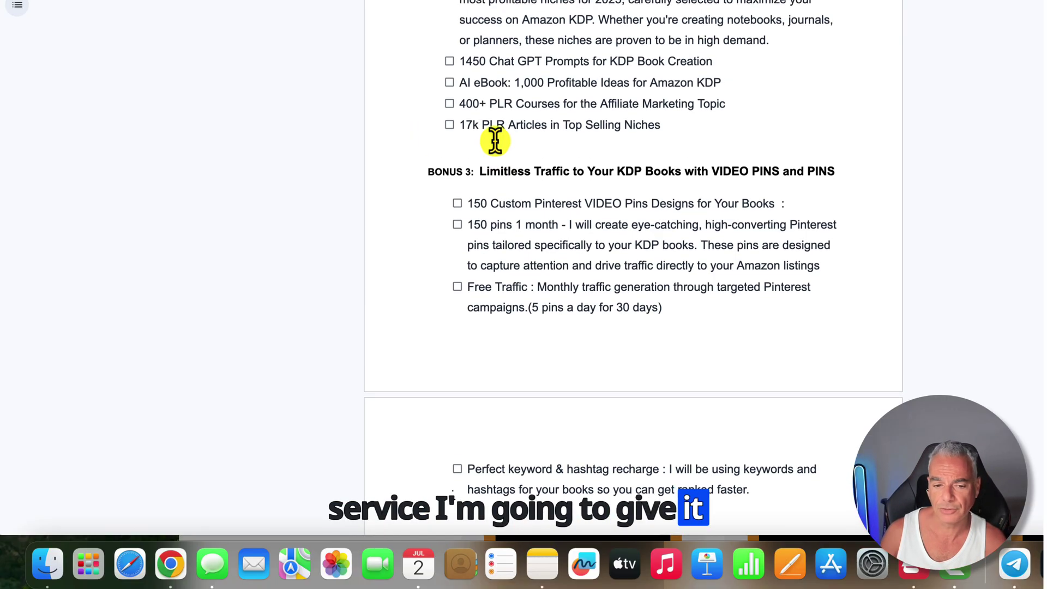
scroll(495, 141, down, 5)
scroll(495, 141, down, 1)
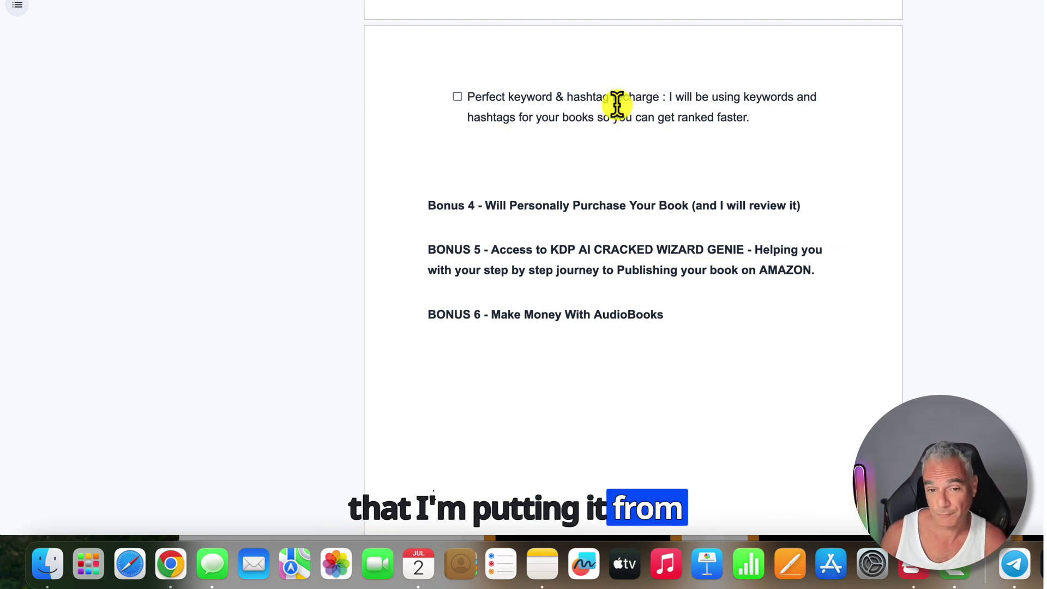
scroll(689, 159, down, 2)
scroll(690, 158, down, 1)
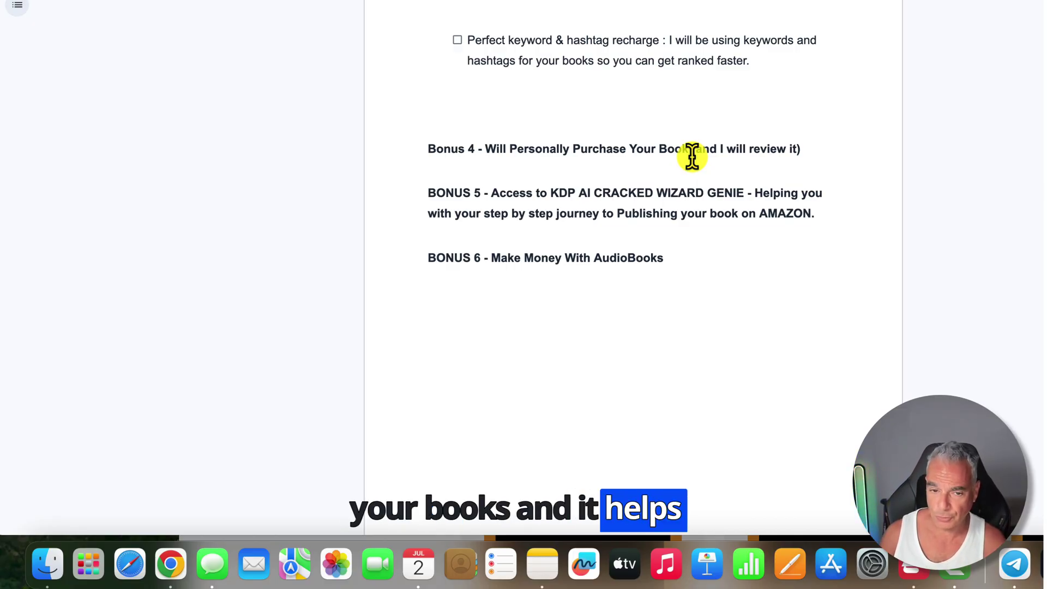
mouse_move(481, 193)
mouse_down()
mouse_move(660, 196)
mouse_move(808, 216)
mouse_up()
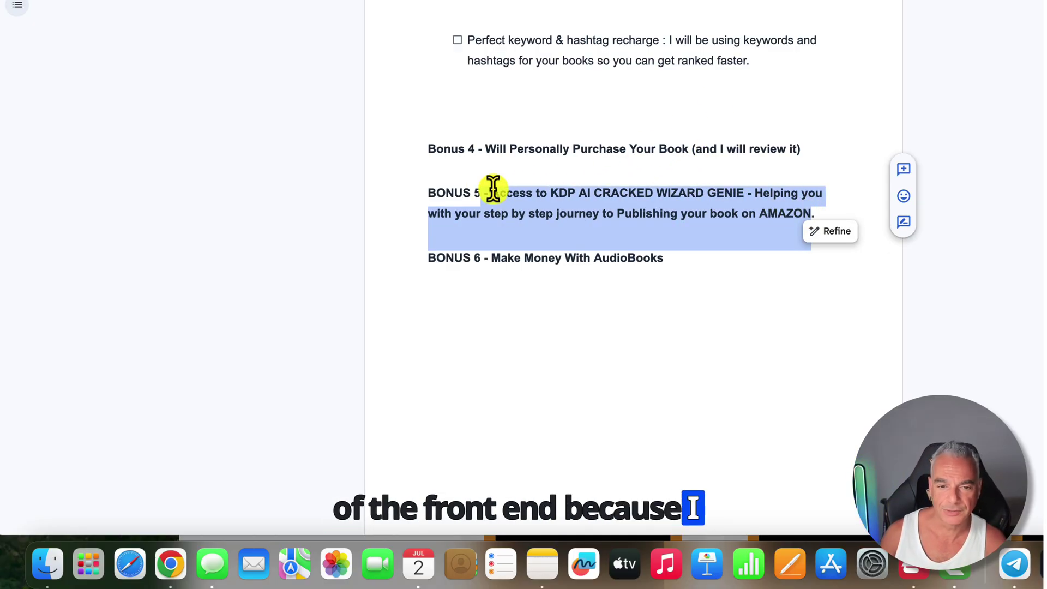
drag(491, 193, 872, 208)
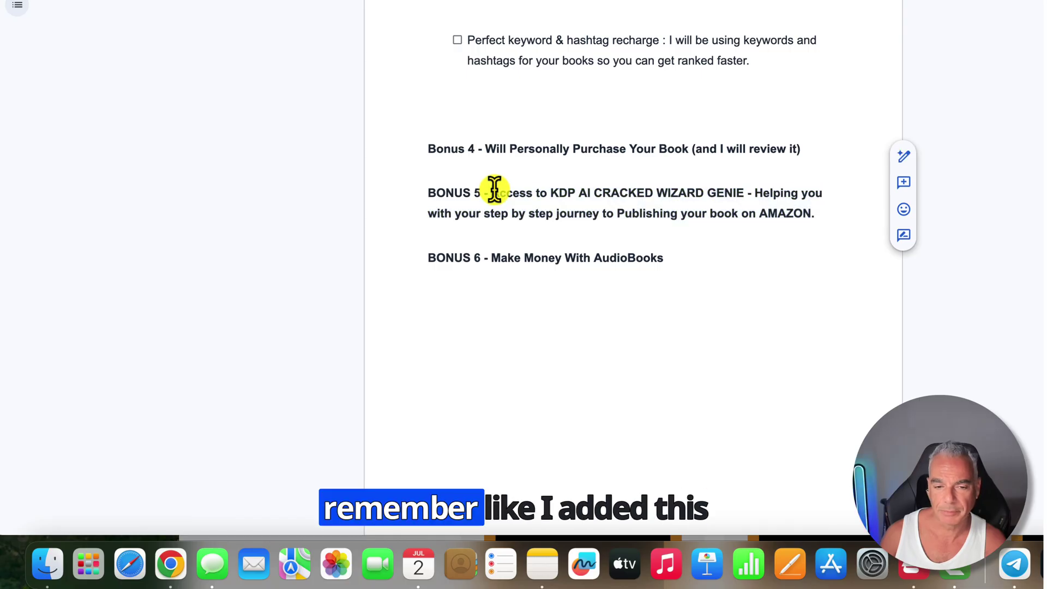
click(818, 205)
drag(473, 250, 701, 262)
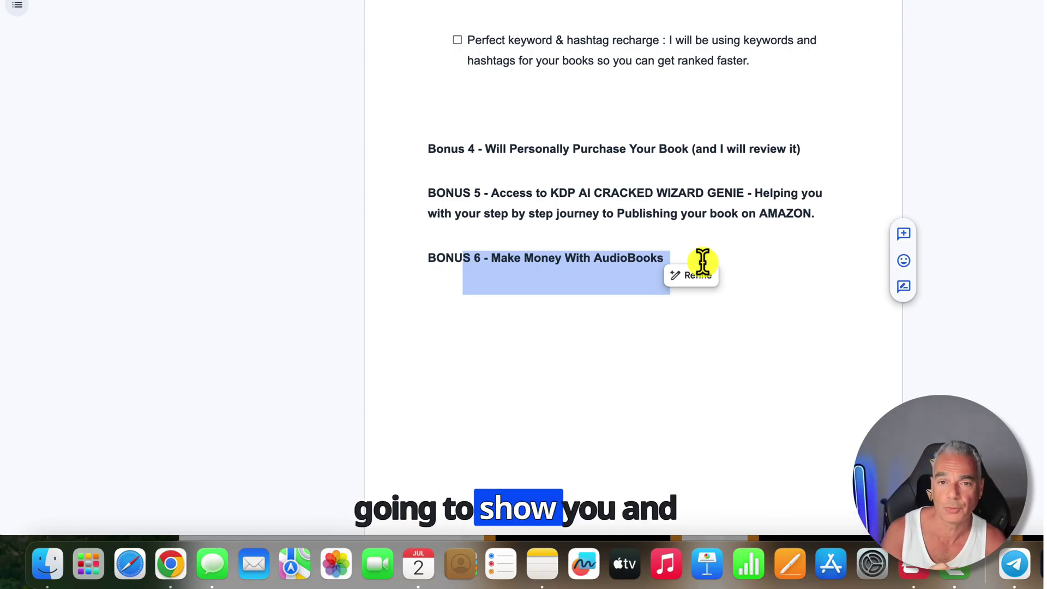
scroll(747, 271, up, 15)
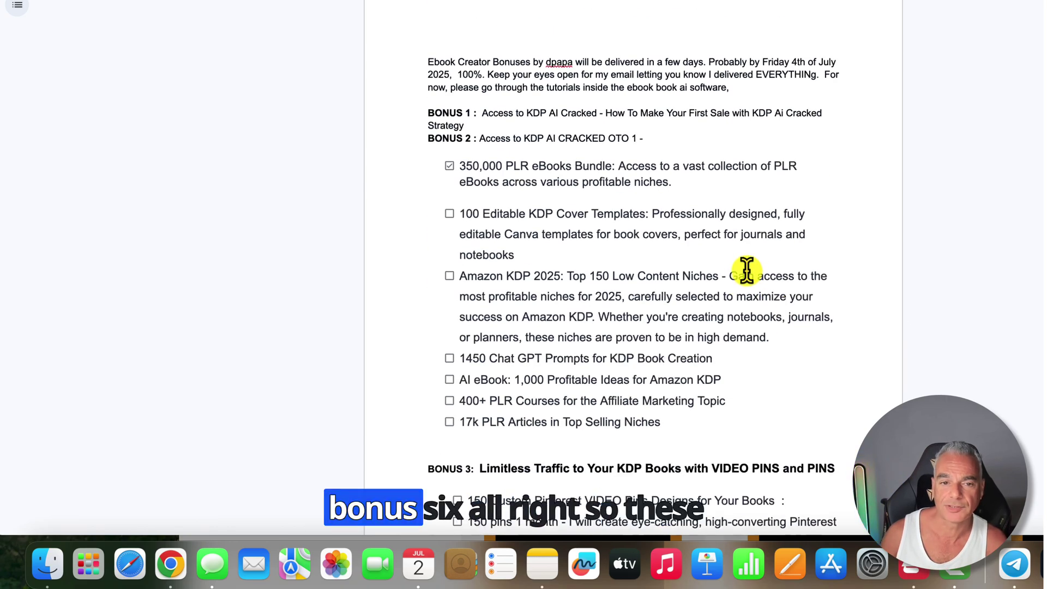
scroll(746, 269, down, 15)
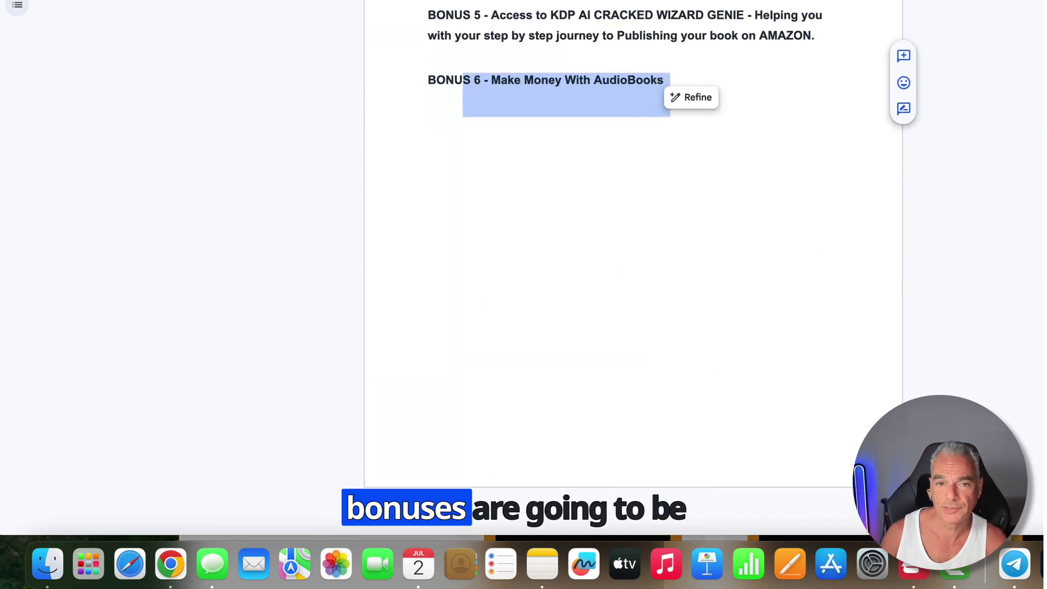